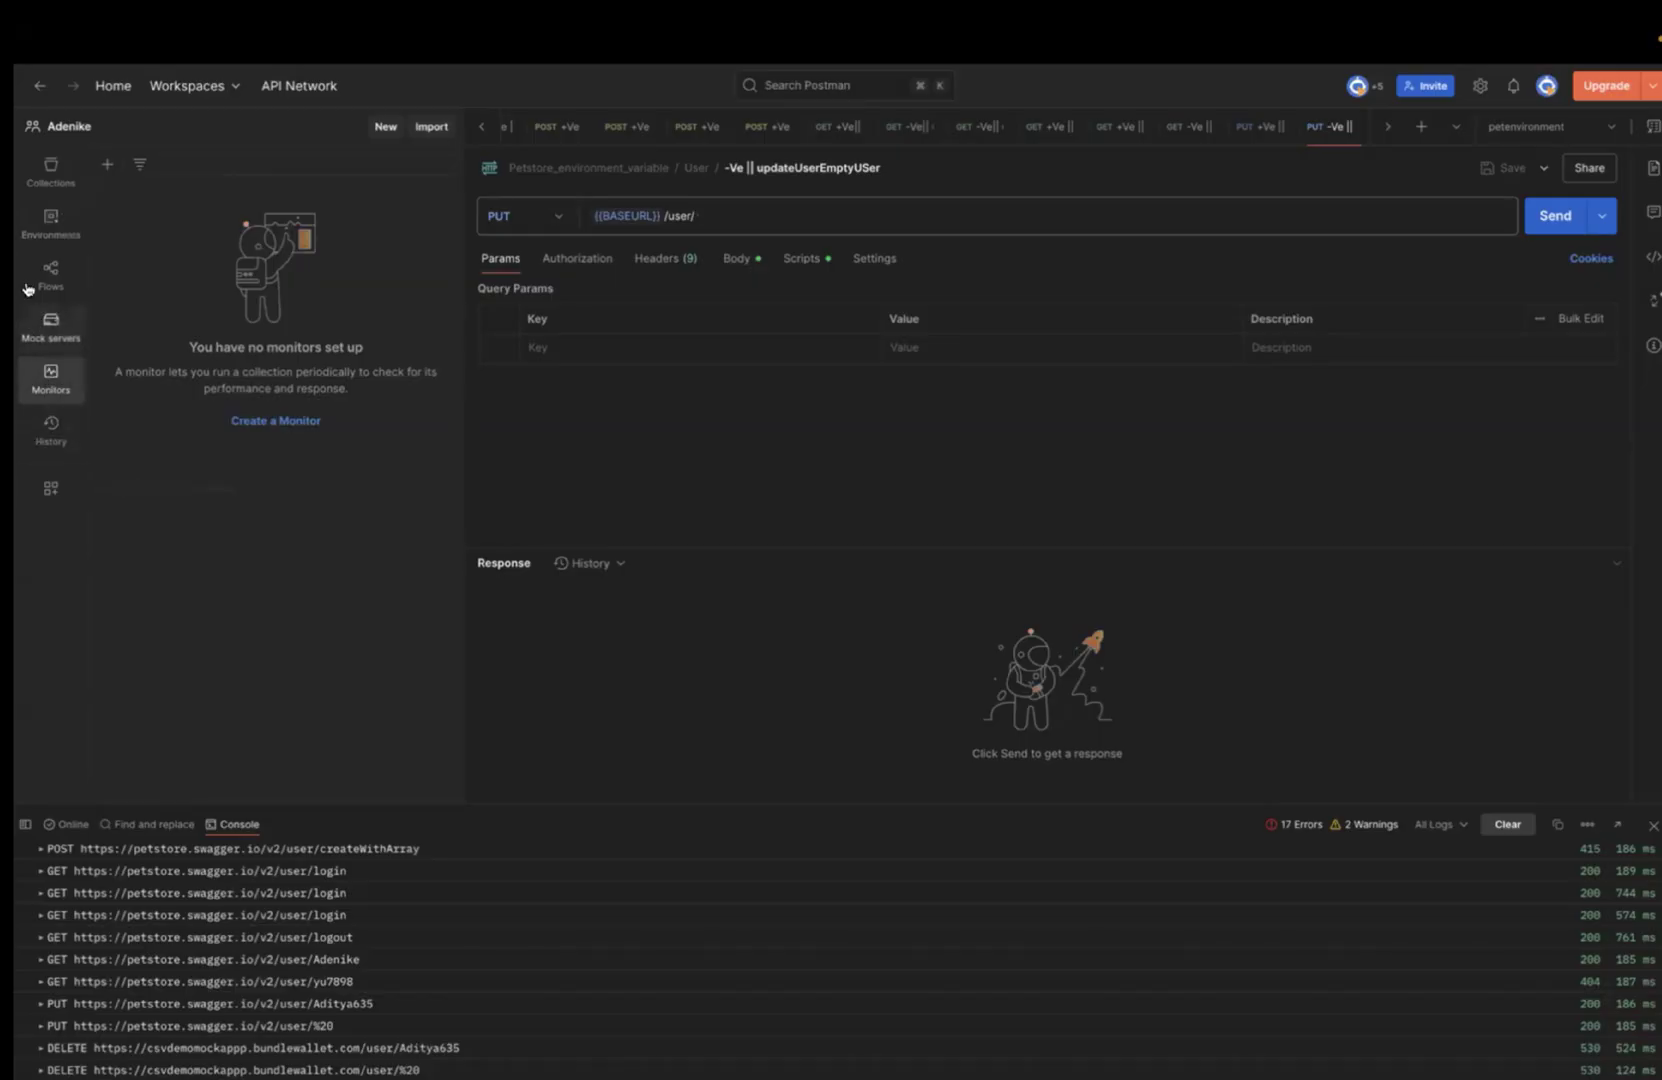
Step: Start creating a monitor for the Petstore_environment_variable collection
left_click(50, 165)
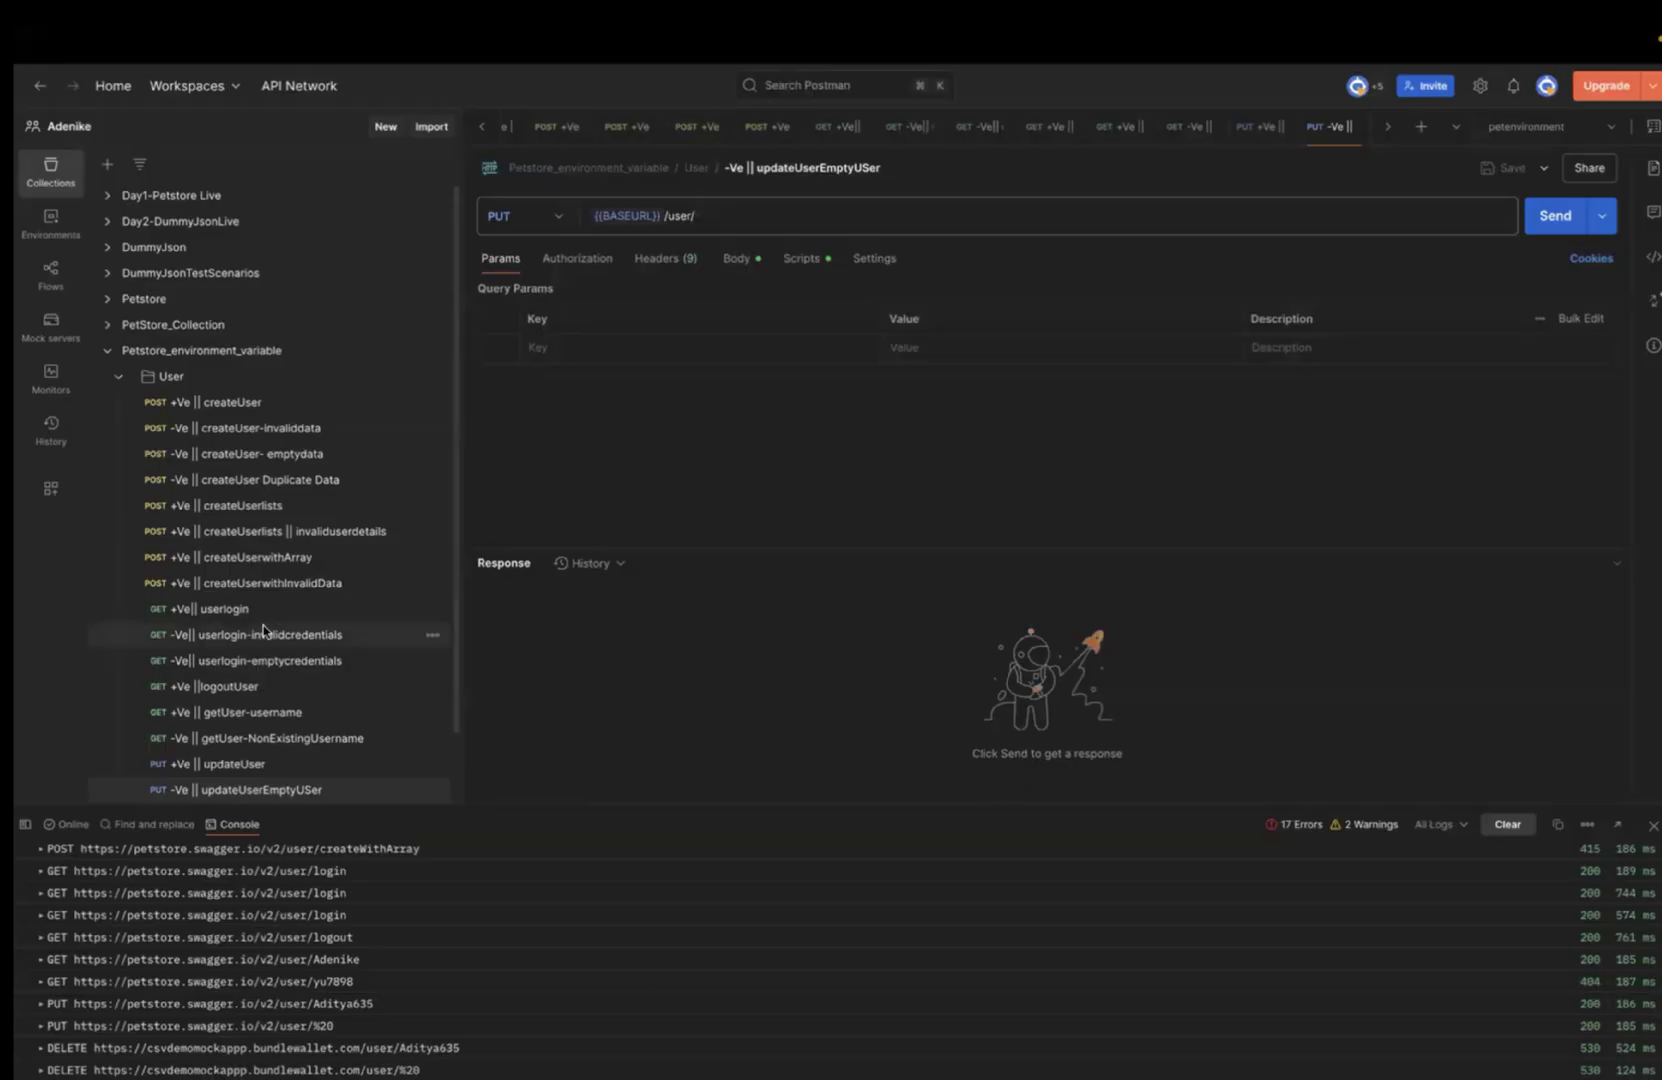
scroll(250, 455, "down", 1)
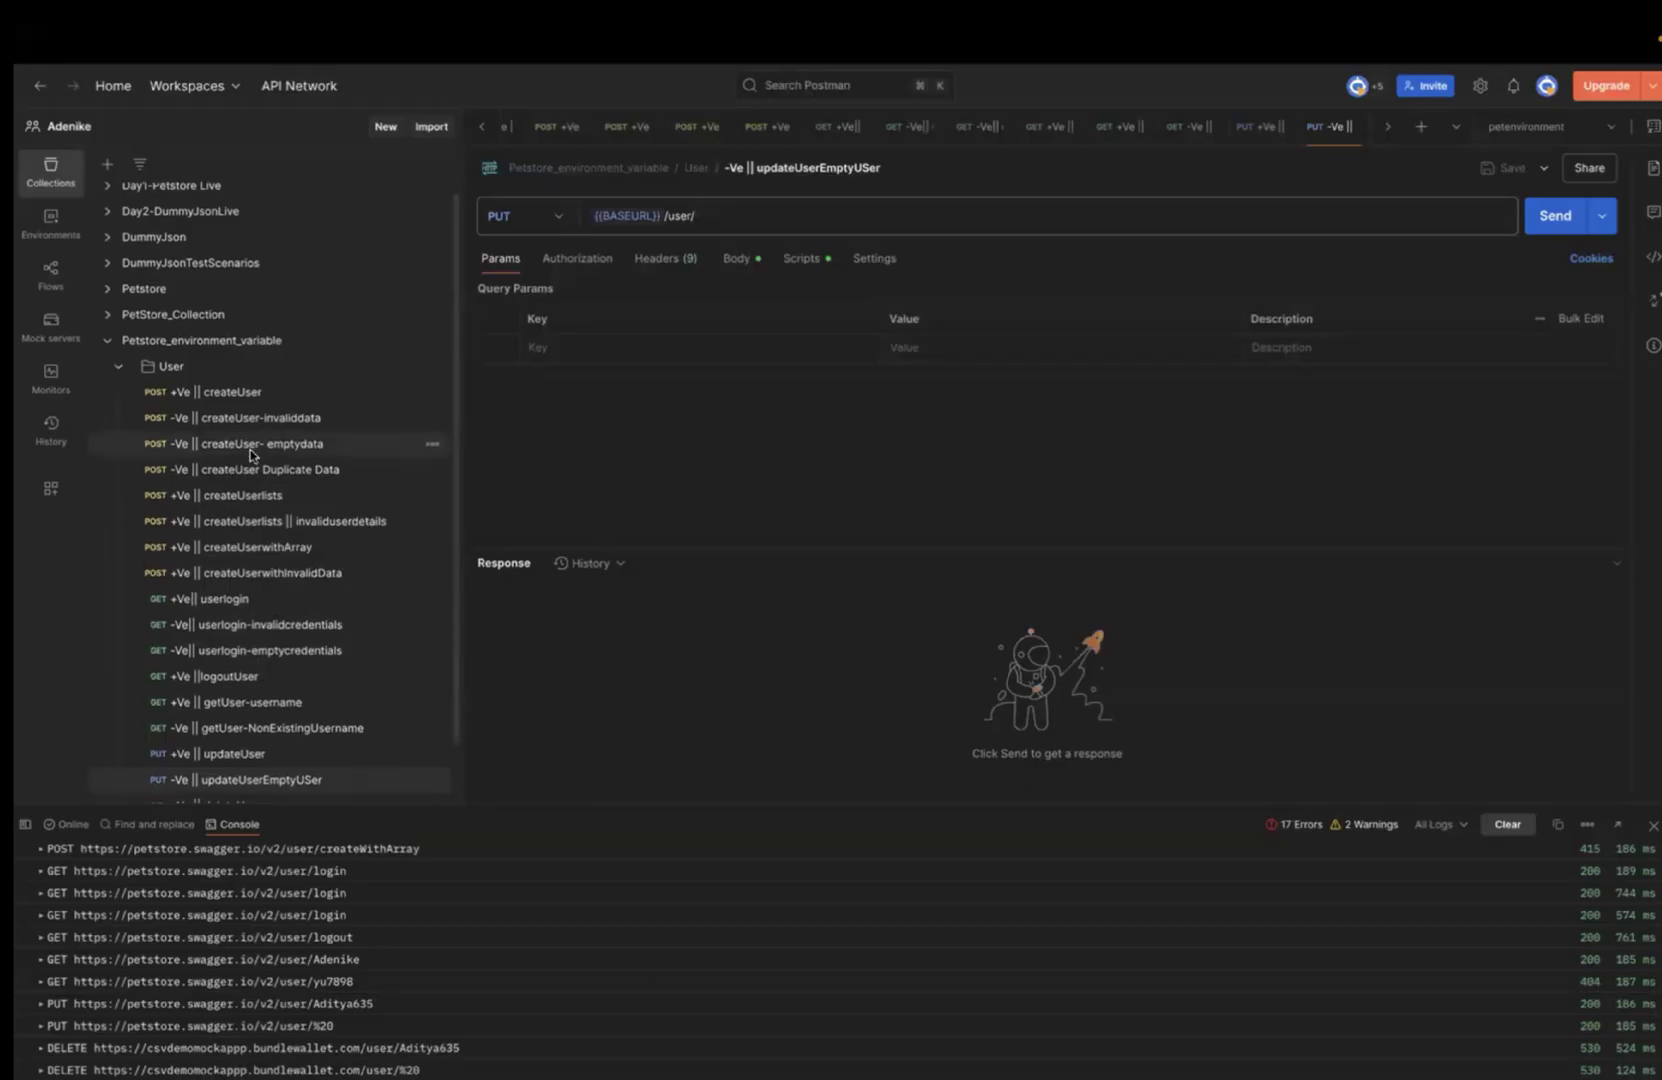
left_click(108, 346)
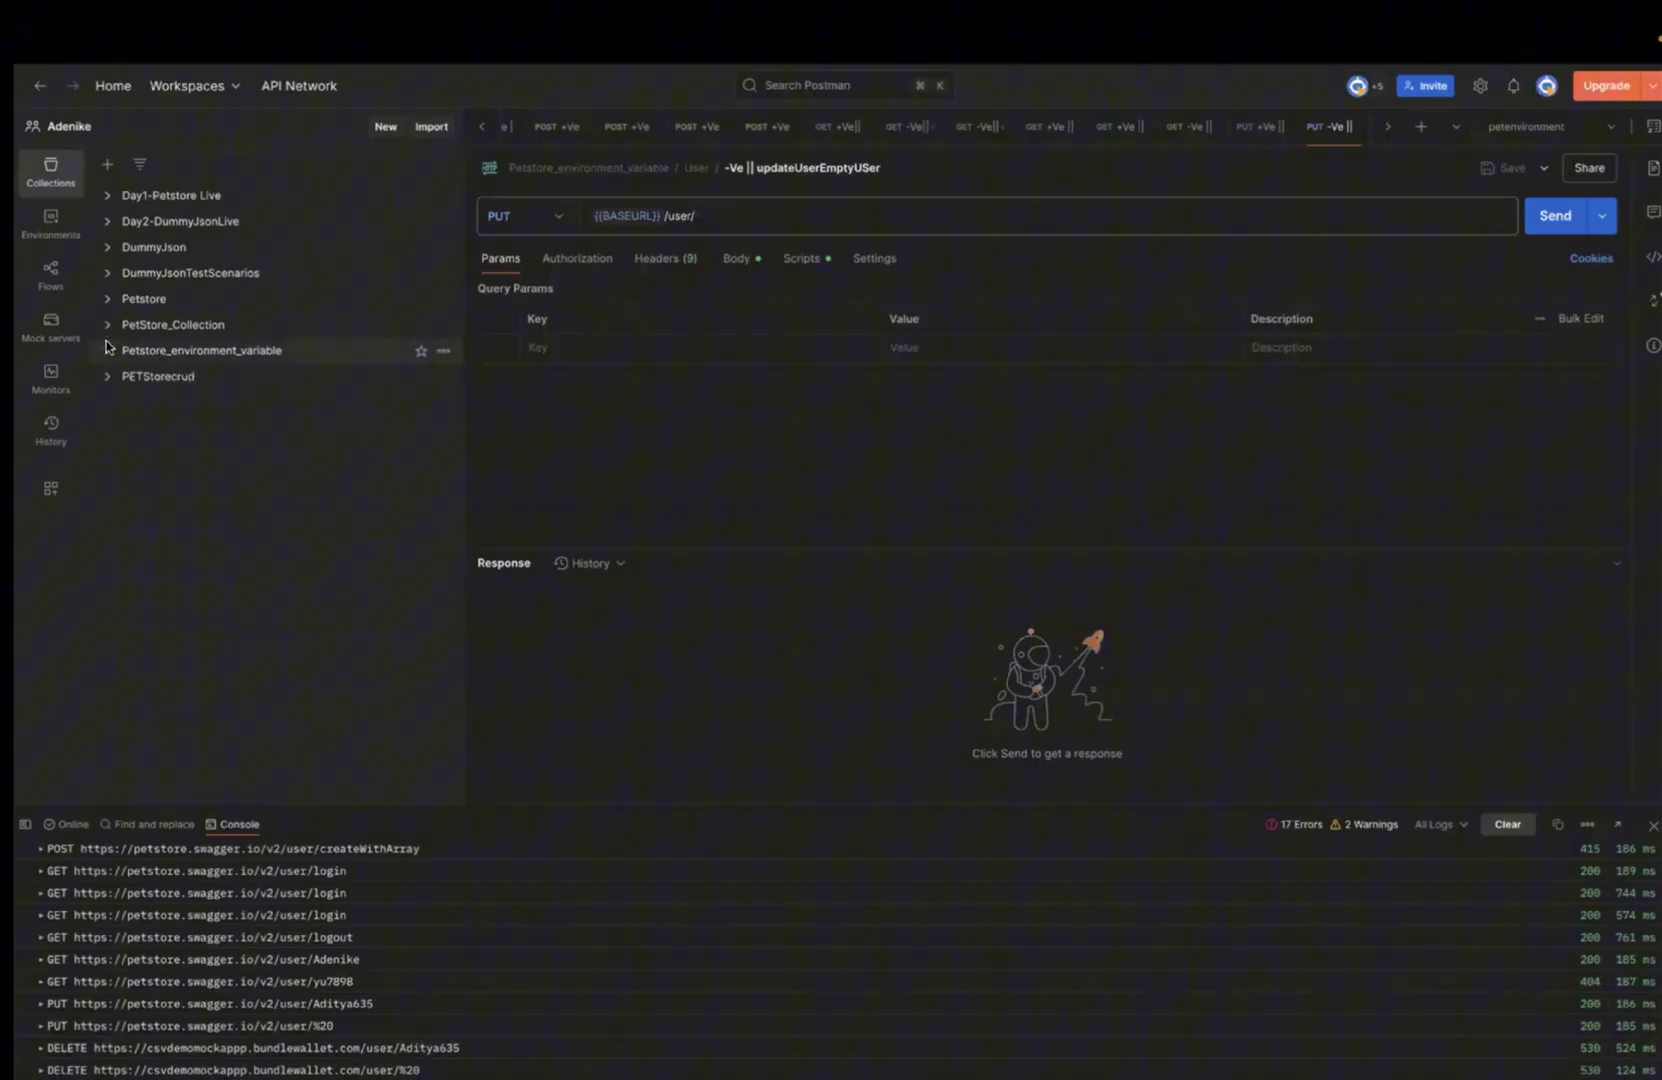
left_click(443, 352)
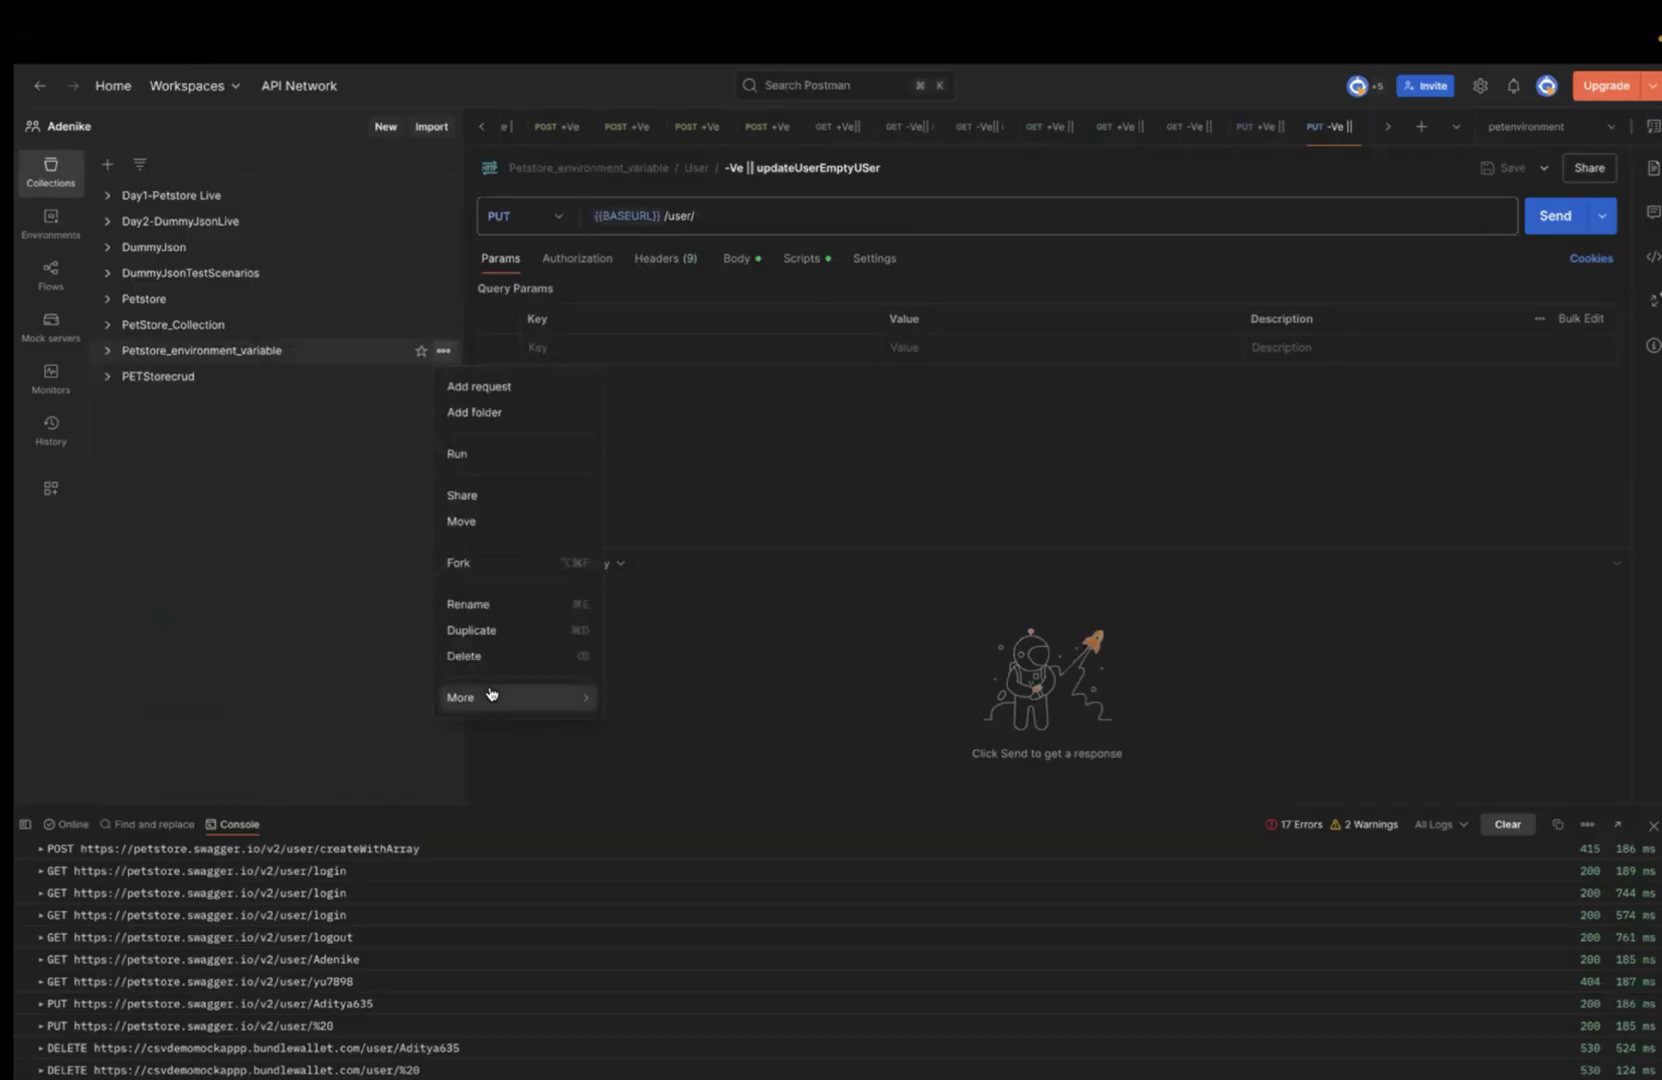
mouse_move(494, 704)
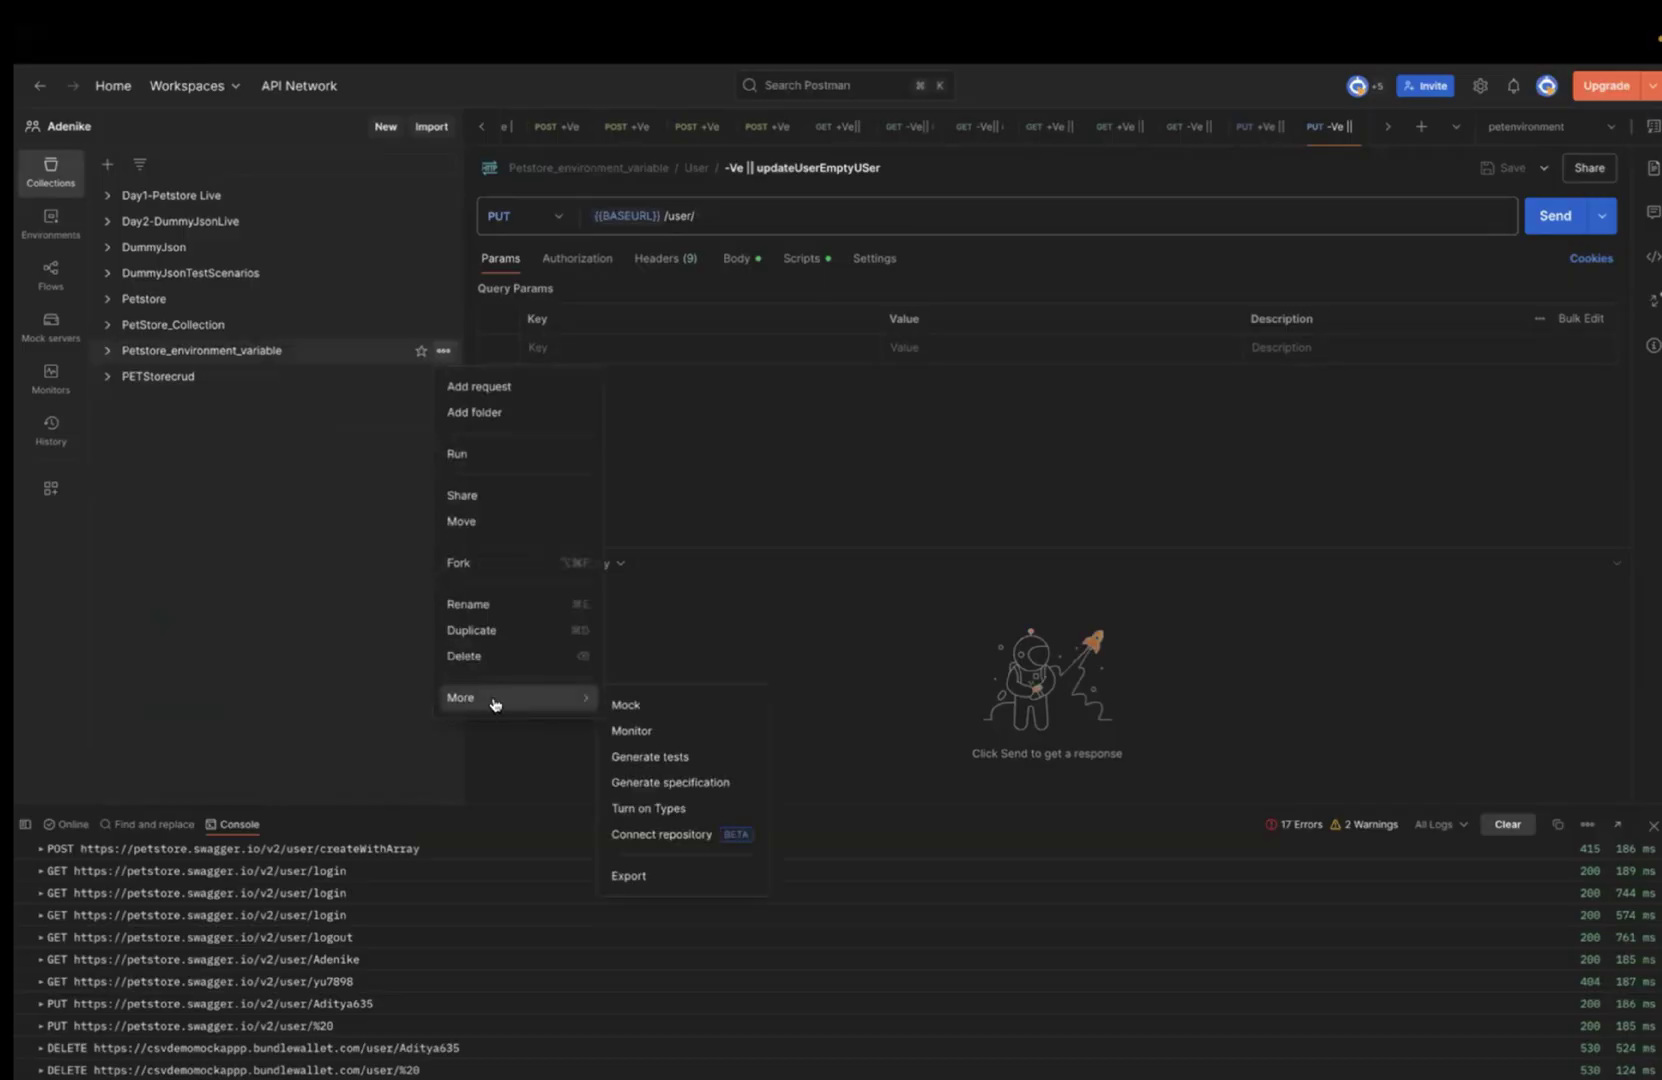
left_click(633, 735)
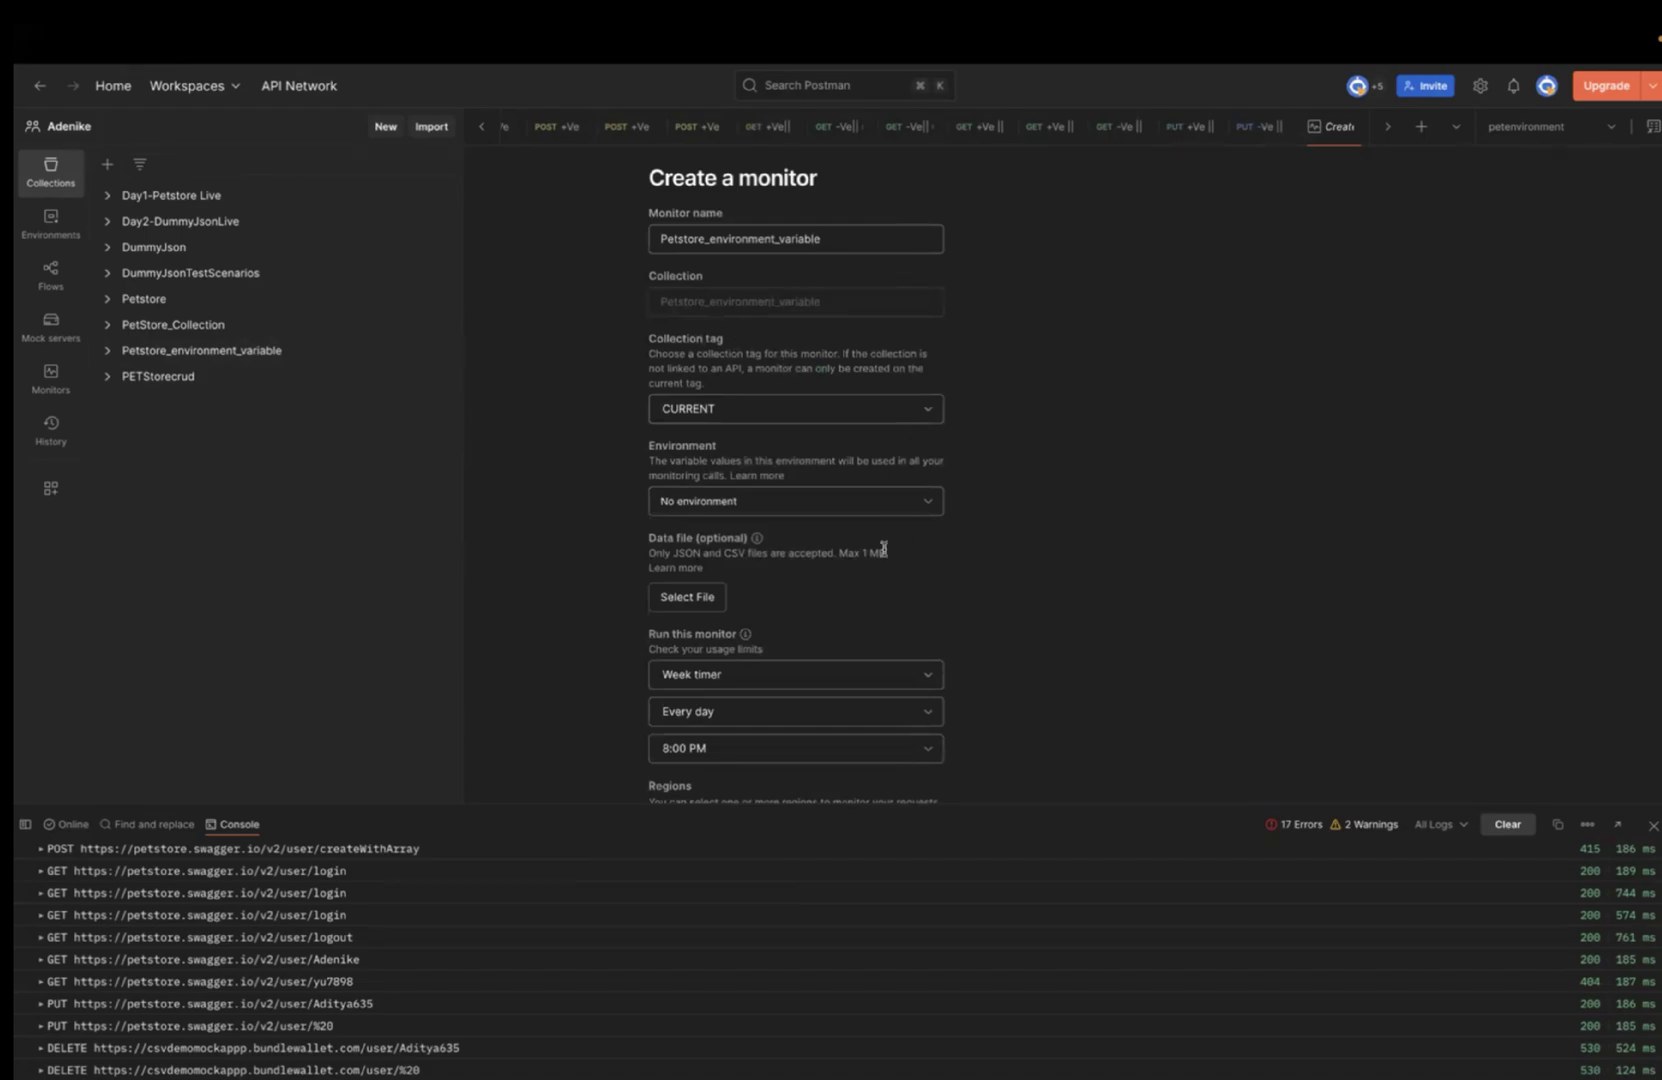
Step: Review the new monitor's name, collection, collection tag, environment, data file and notification settings
scroll(884, 548, "down", 1)
scroll(884, 548, "up", 1)
scroll(884, 548, "down", 1)
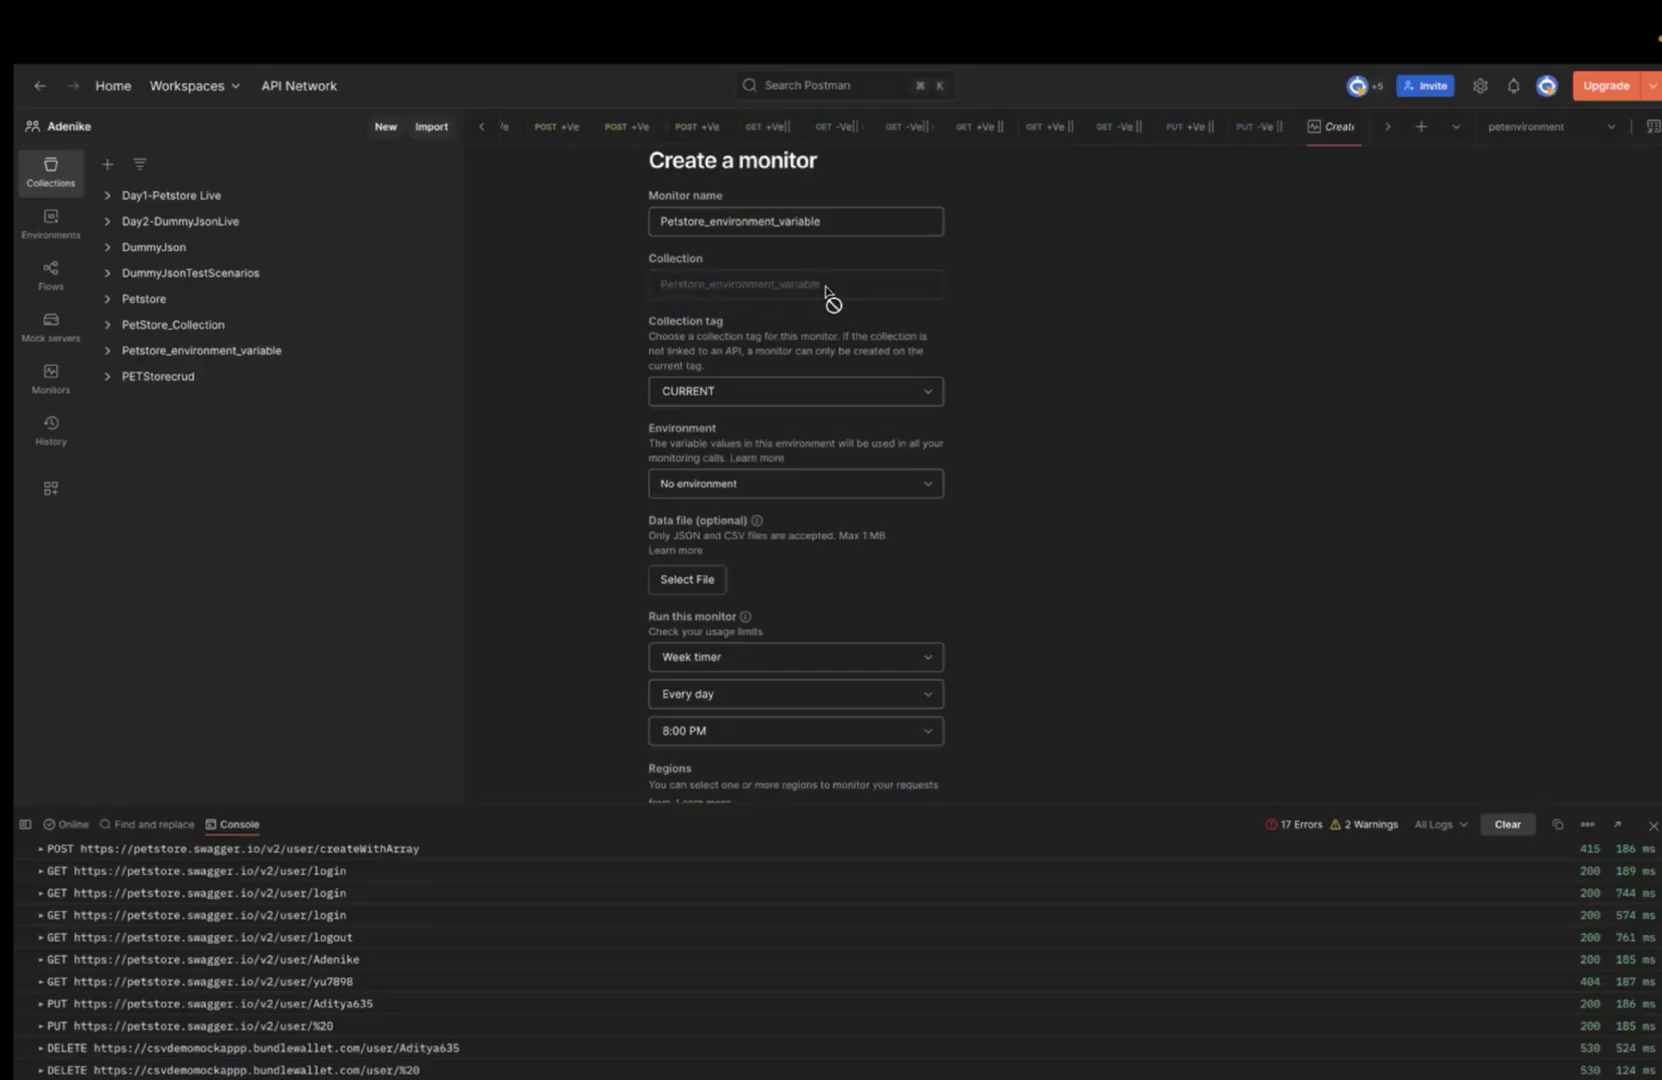
scroll(768, 372, "down", 3)
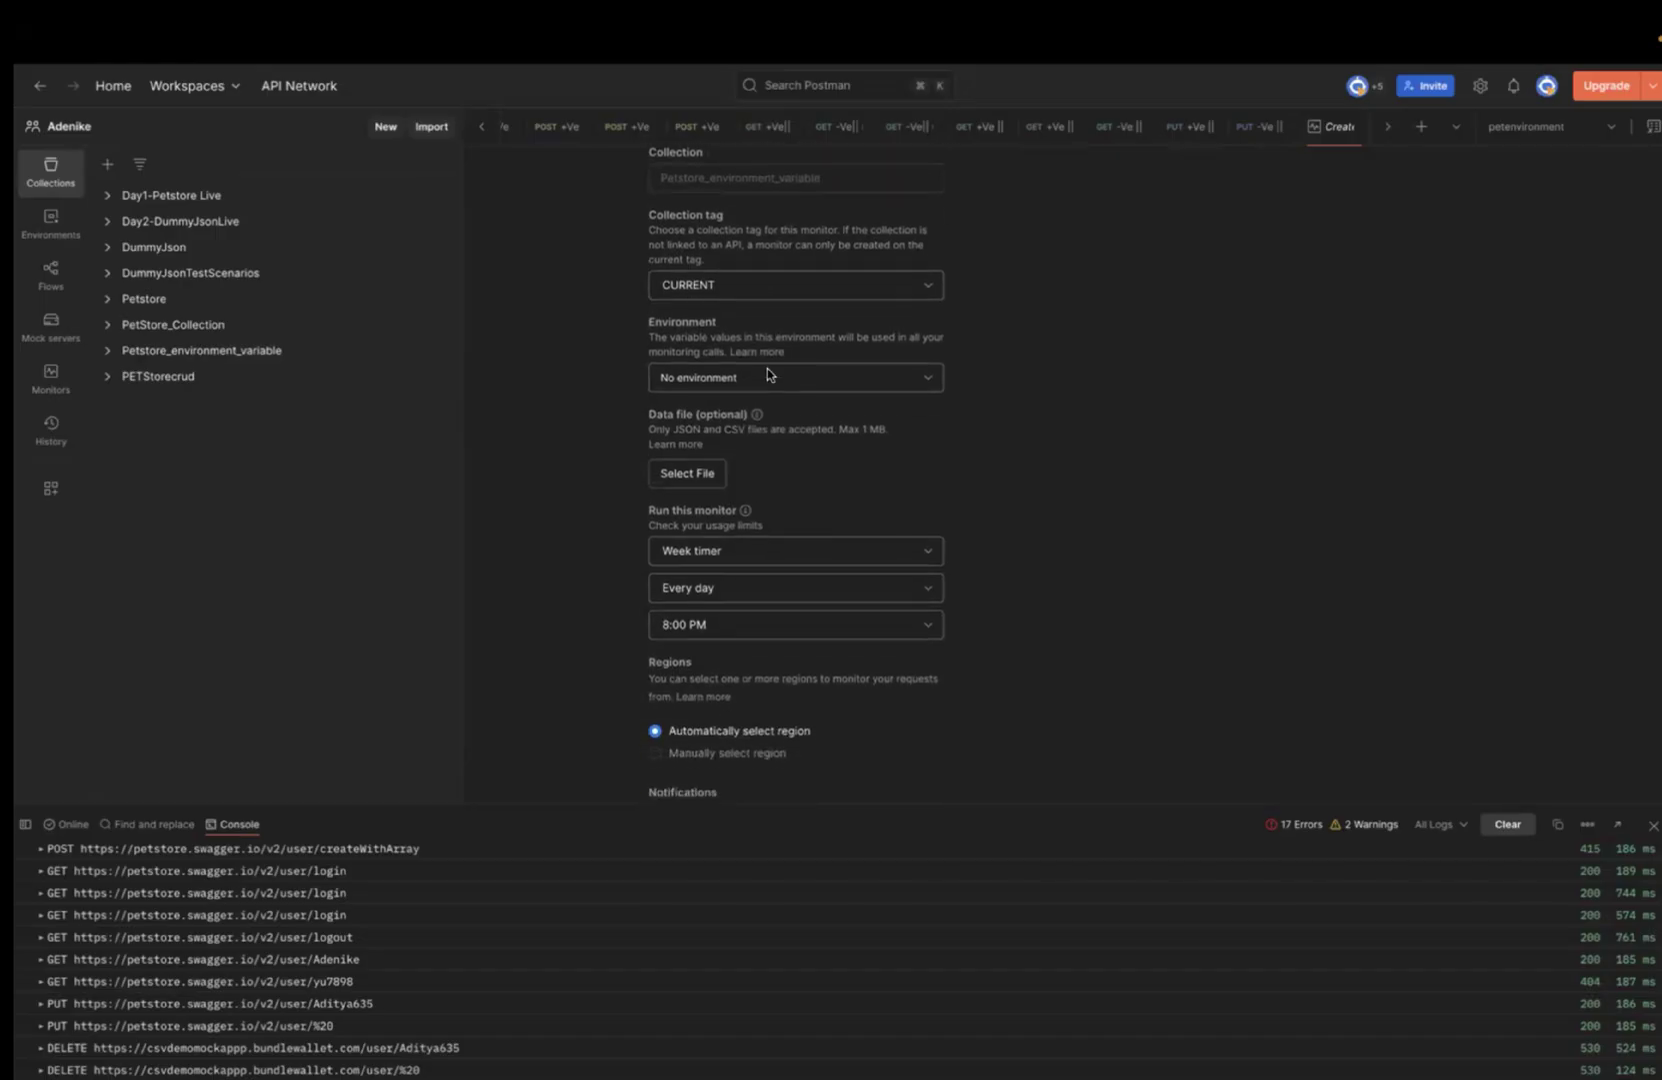
scroll(768, 372, "down", 2)
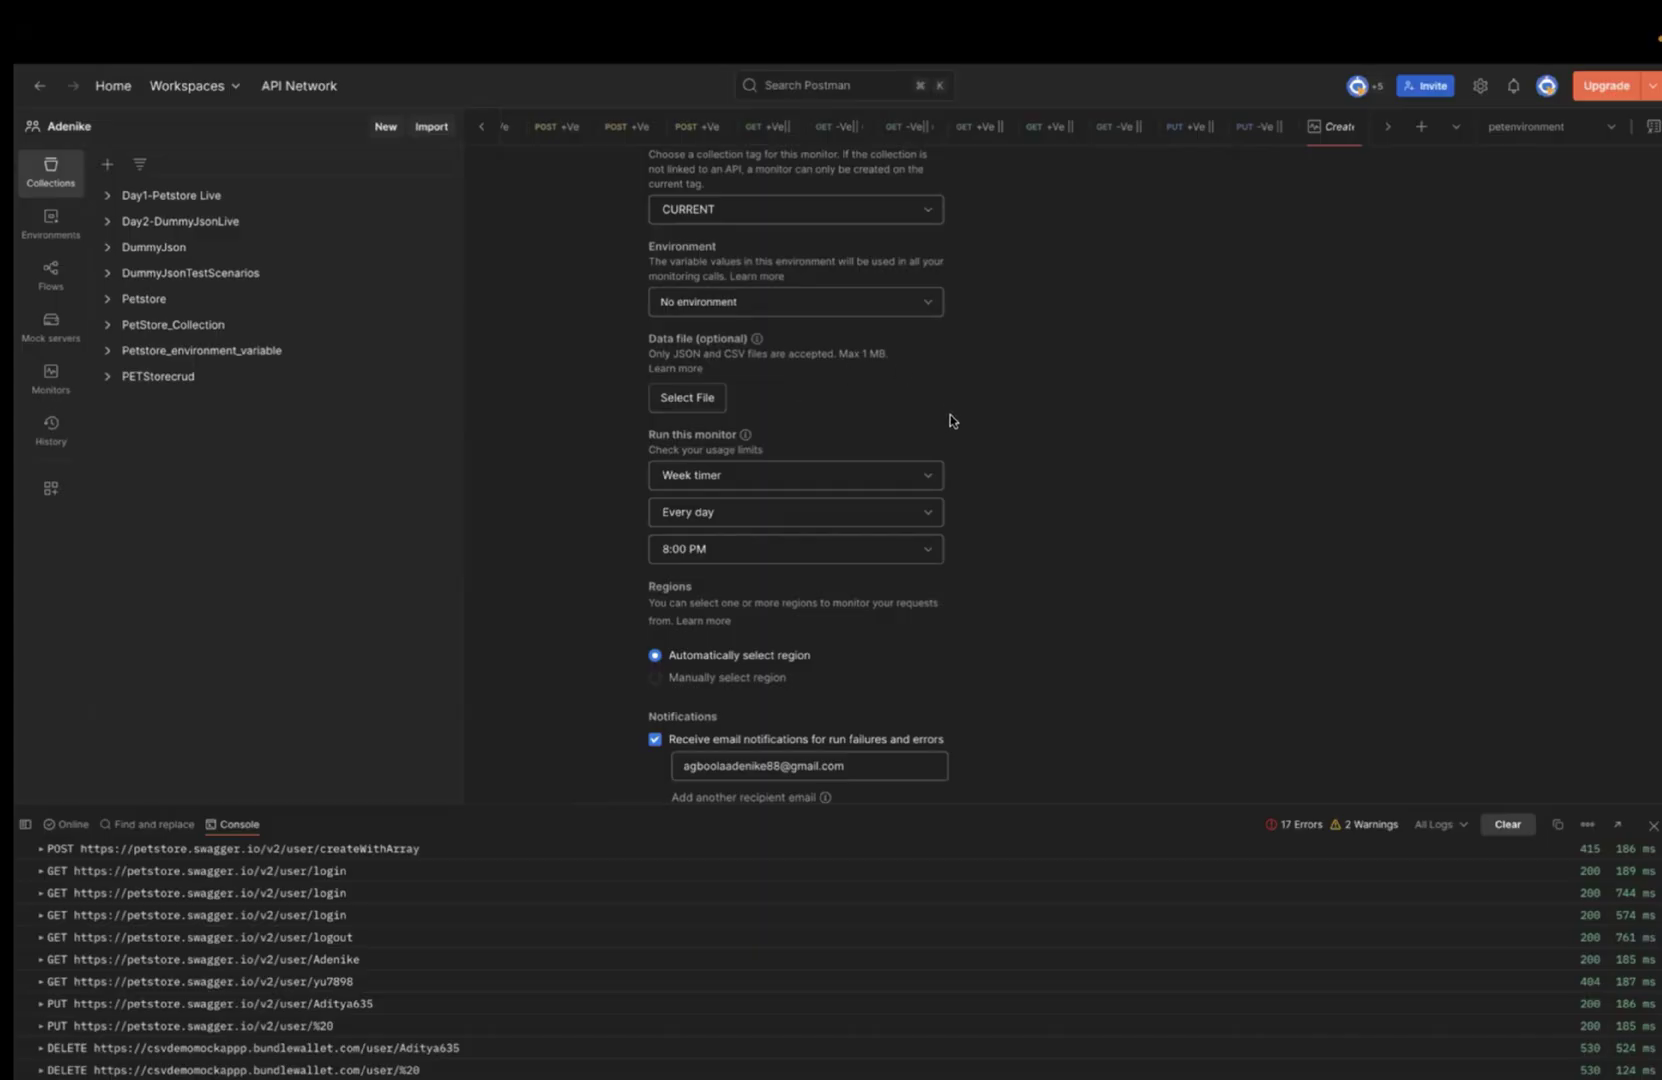
scroll(950, 414, "down", 1)
scroll(950, 414, "down", 2)
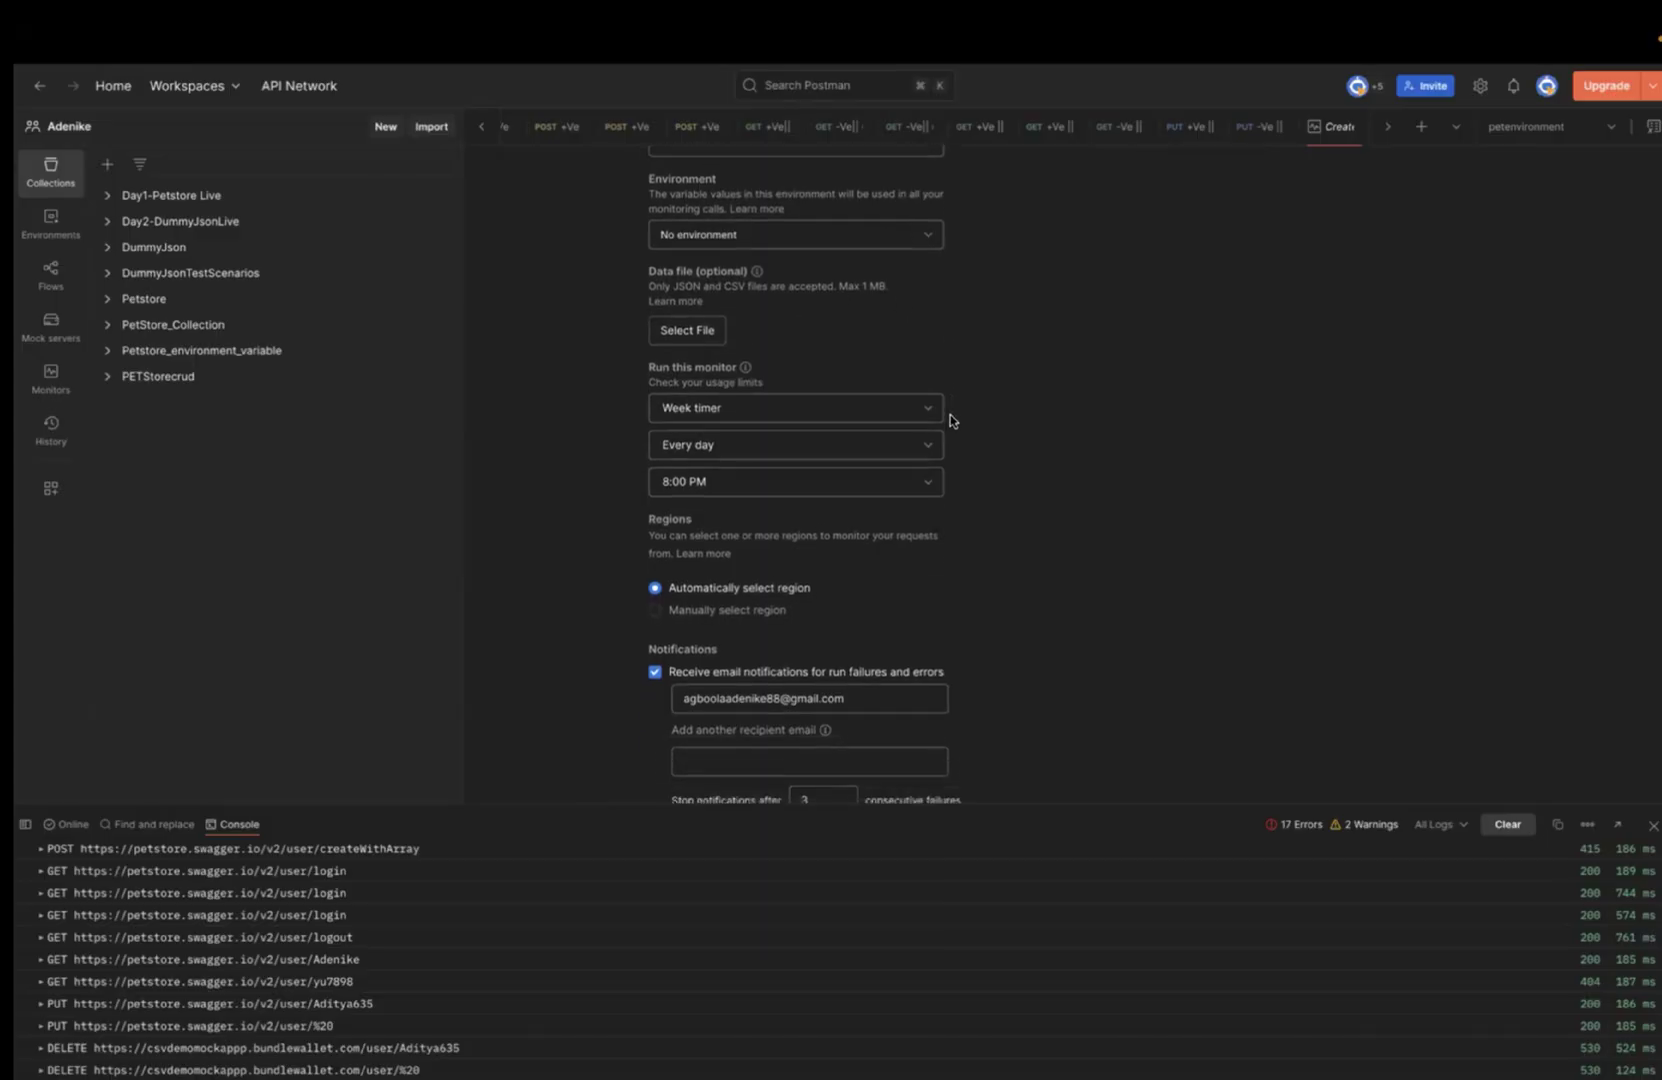
Step: Schedule the monitor with the week timer to run every day at 9:00 AM
scroll(950, 414, "down", 1)
left_click(927, 391)
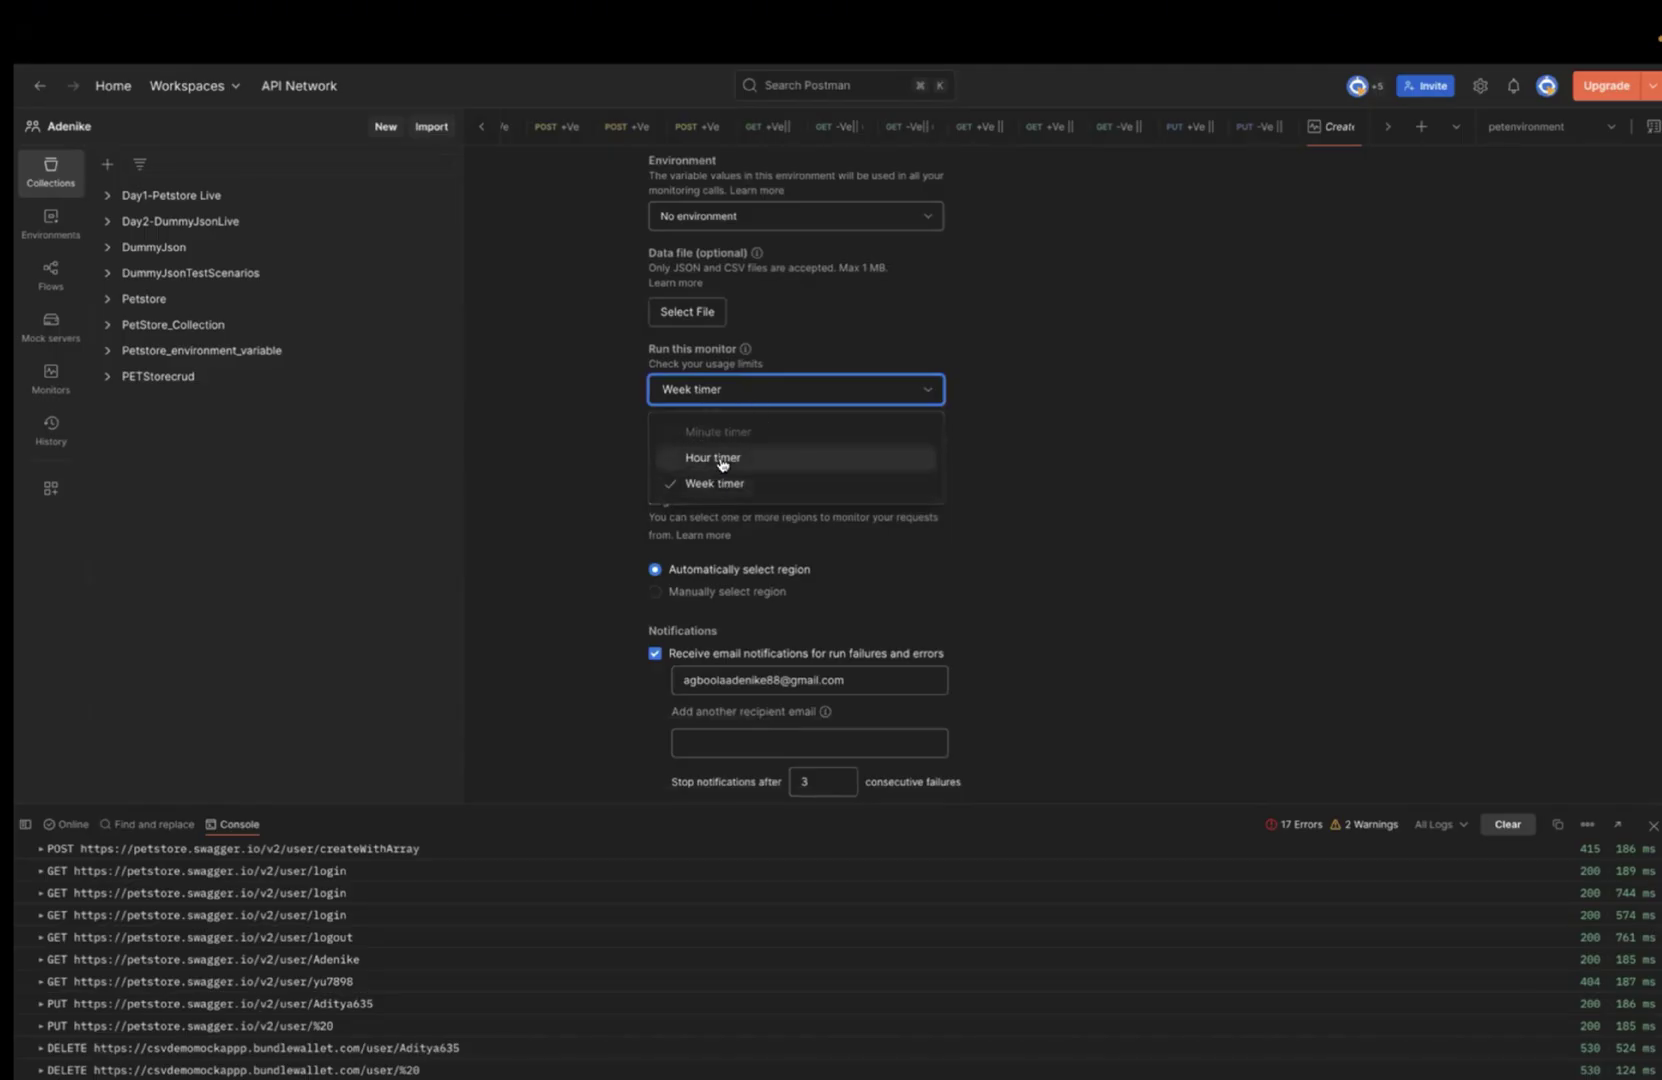
left_click(1063, 410)
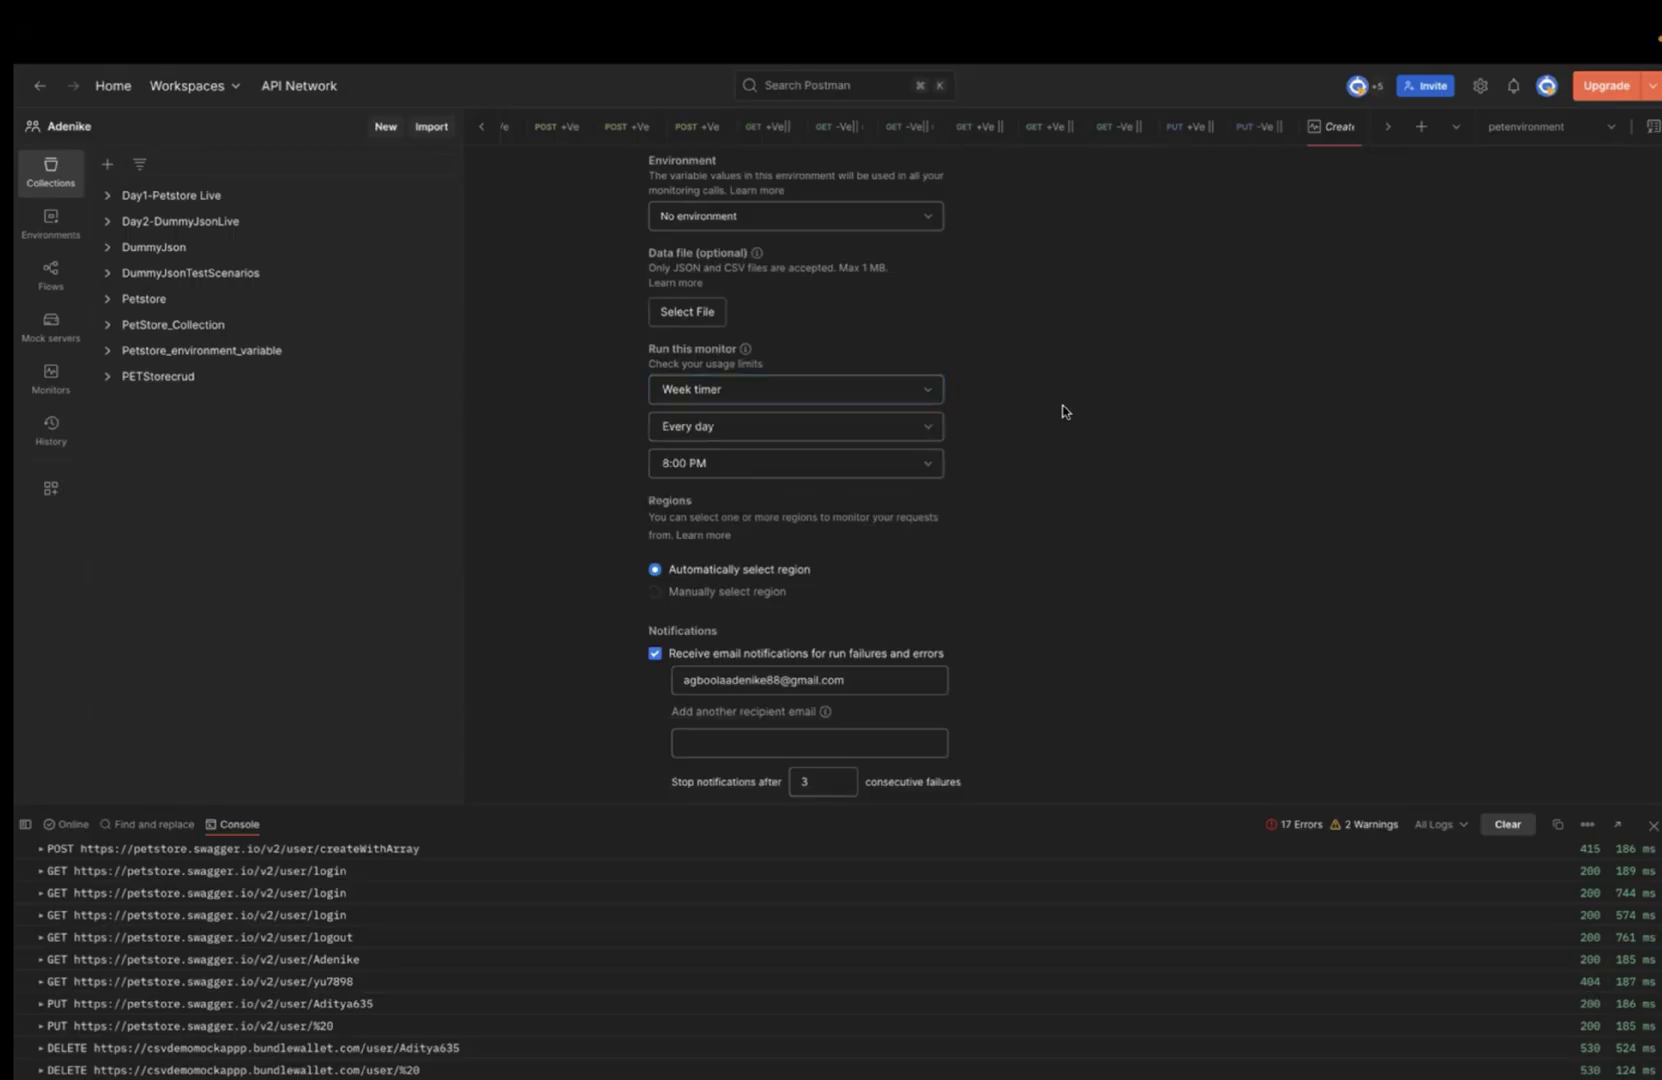
left_click(921, 432)
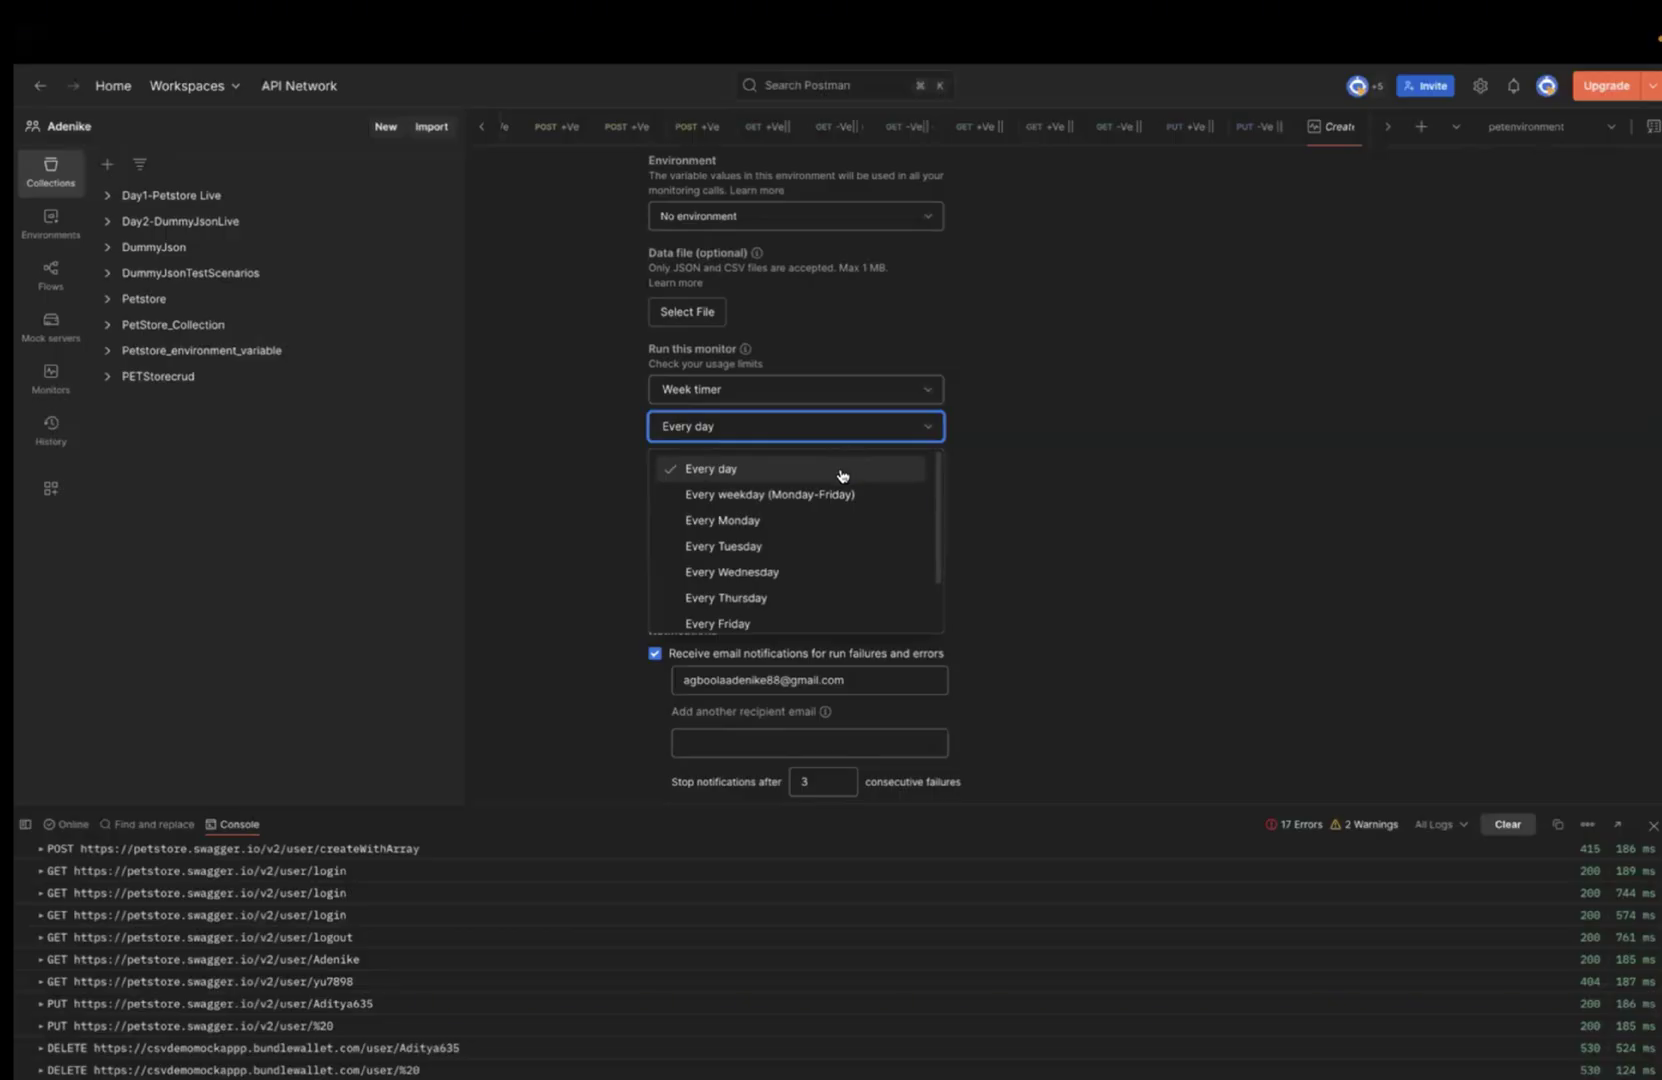
left_click(755, 475)
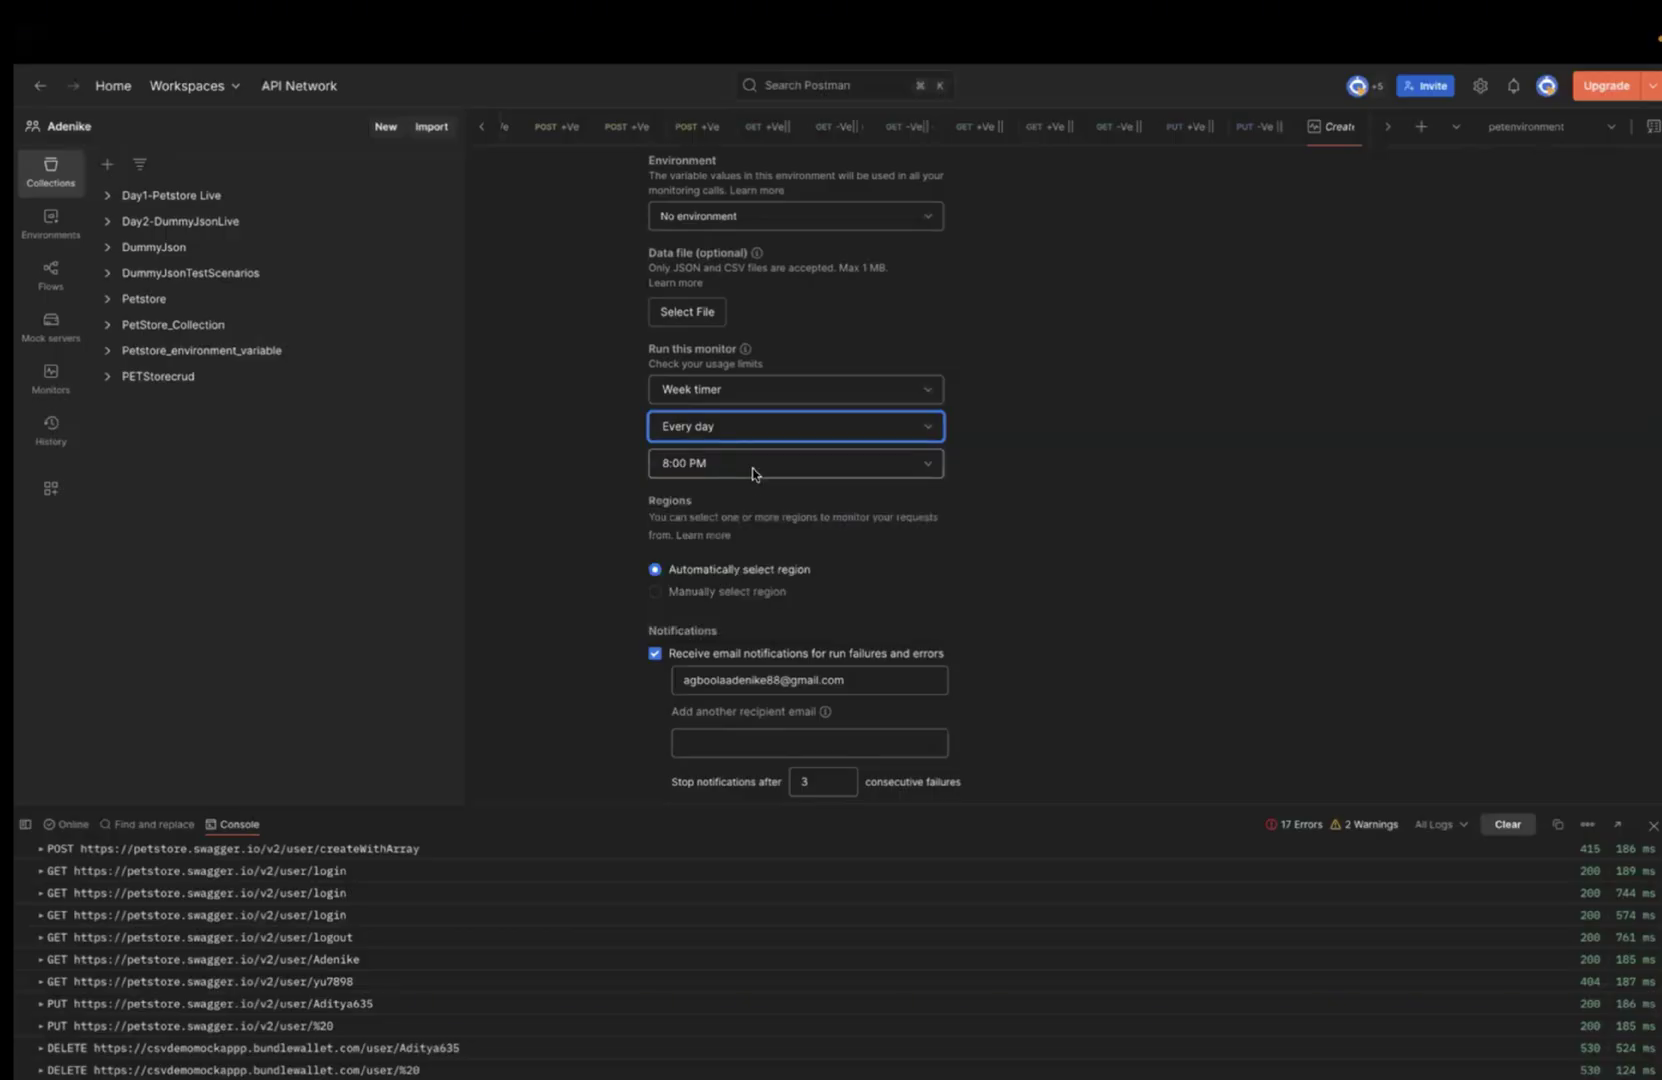
left_click(926, 466)
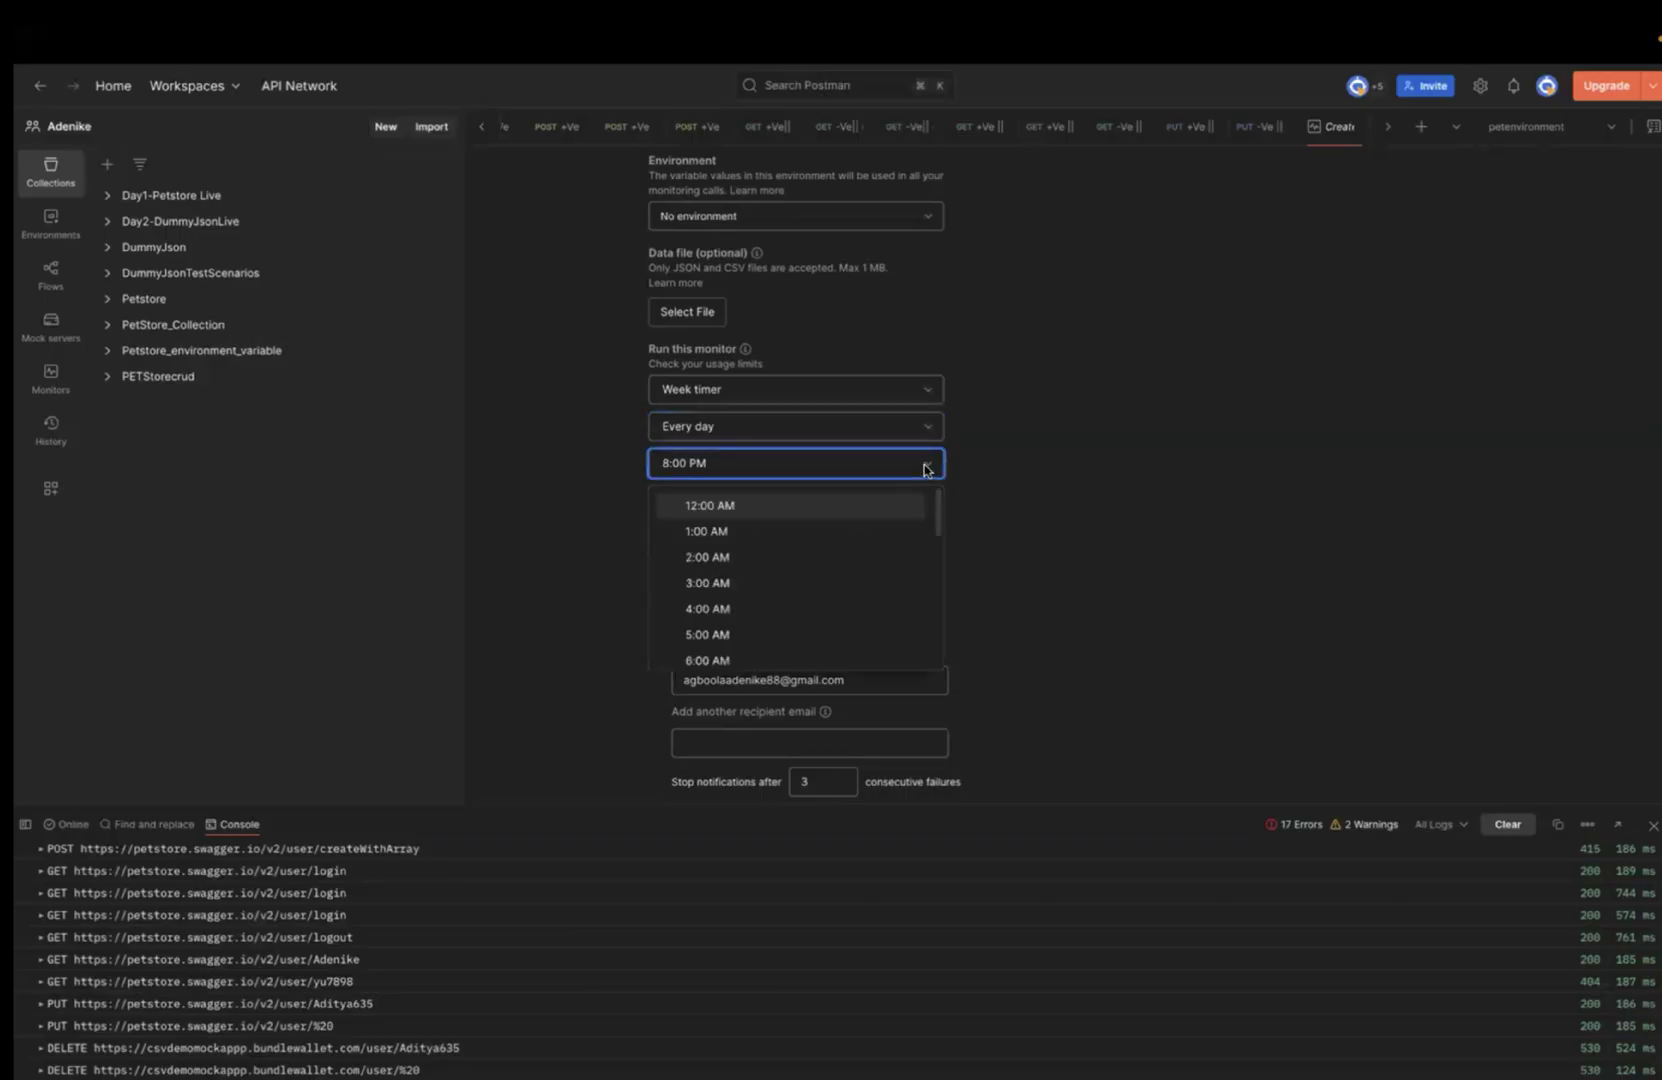
scroll(777, 605, "down", 3)
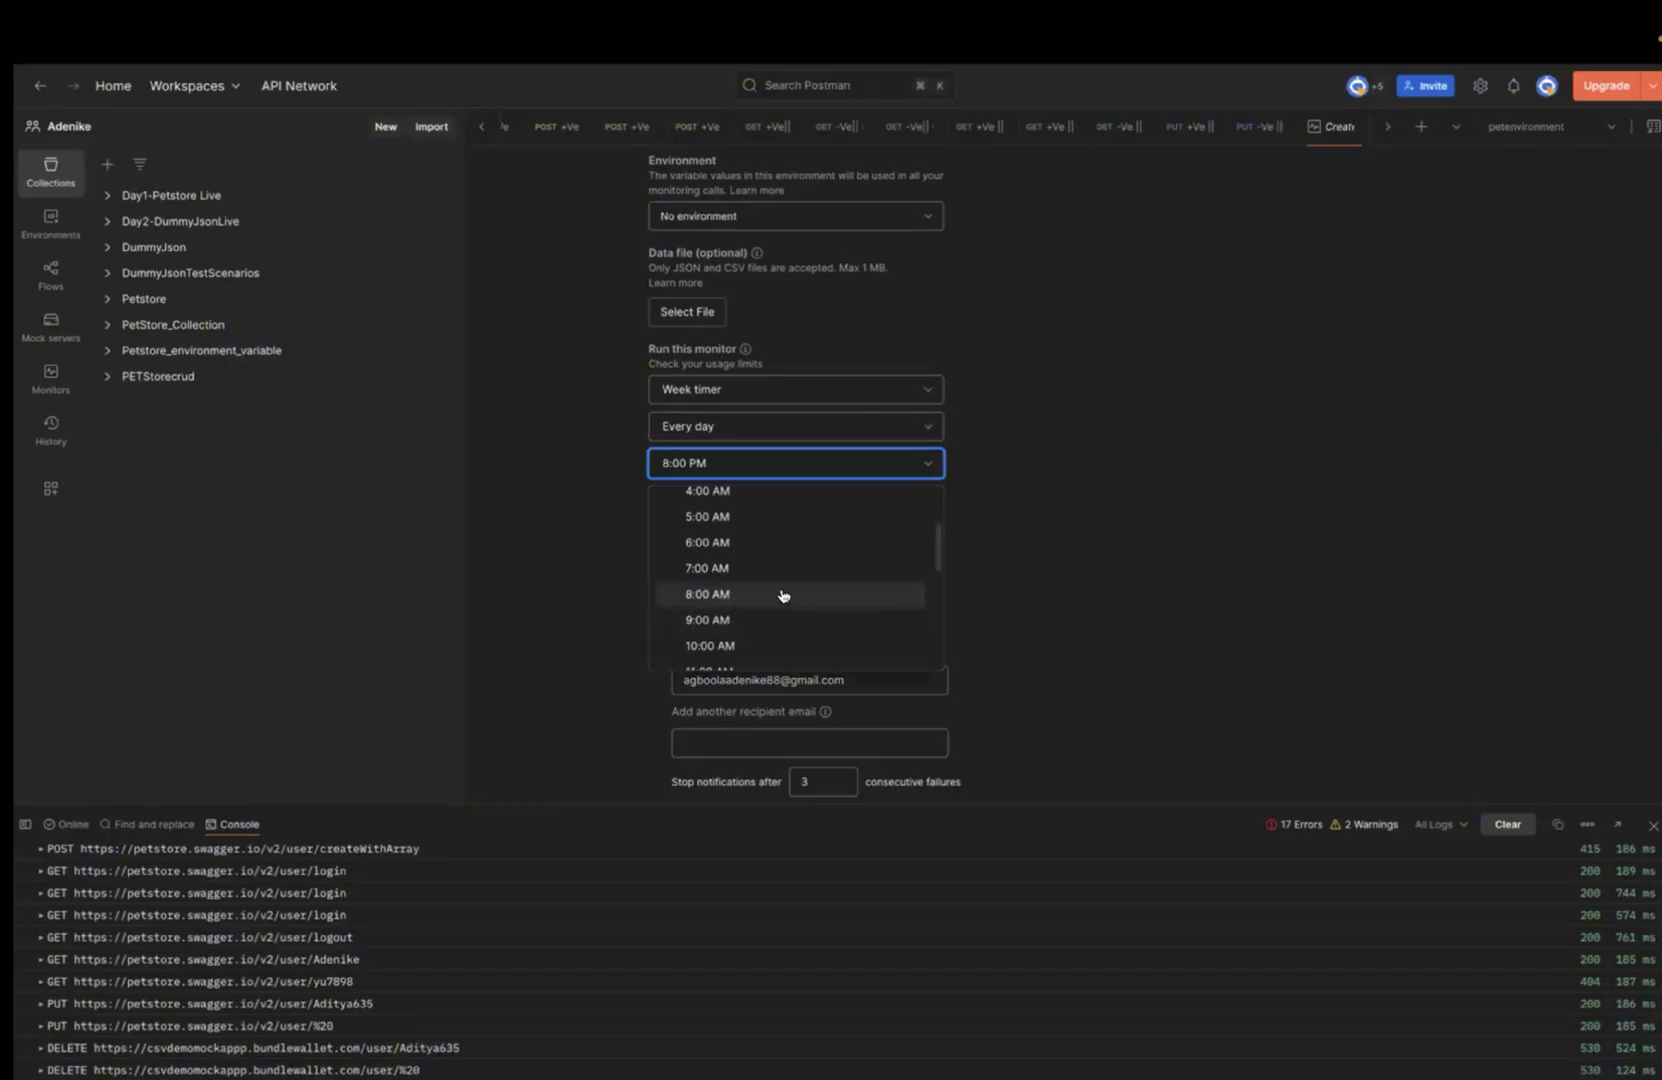
scroll(760, 590, "down", 1)
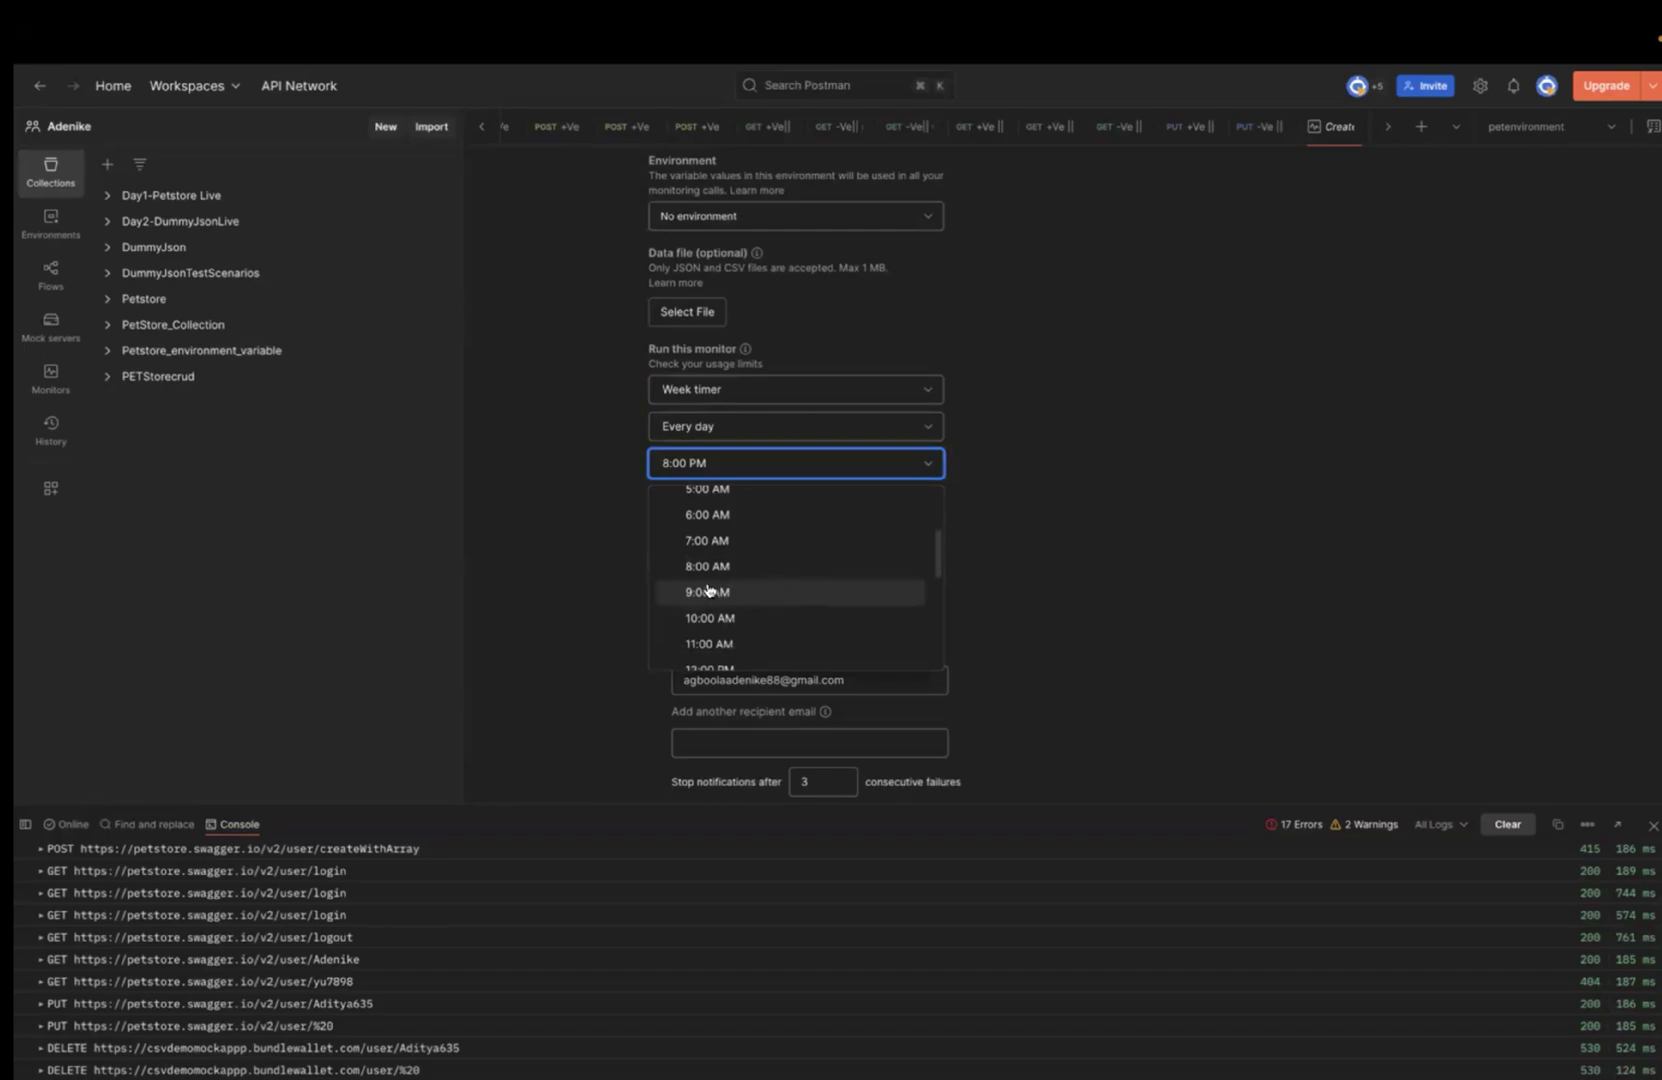
left_click(707, 590)
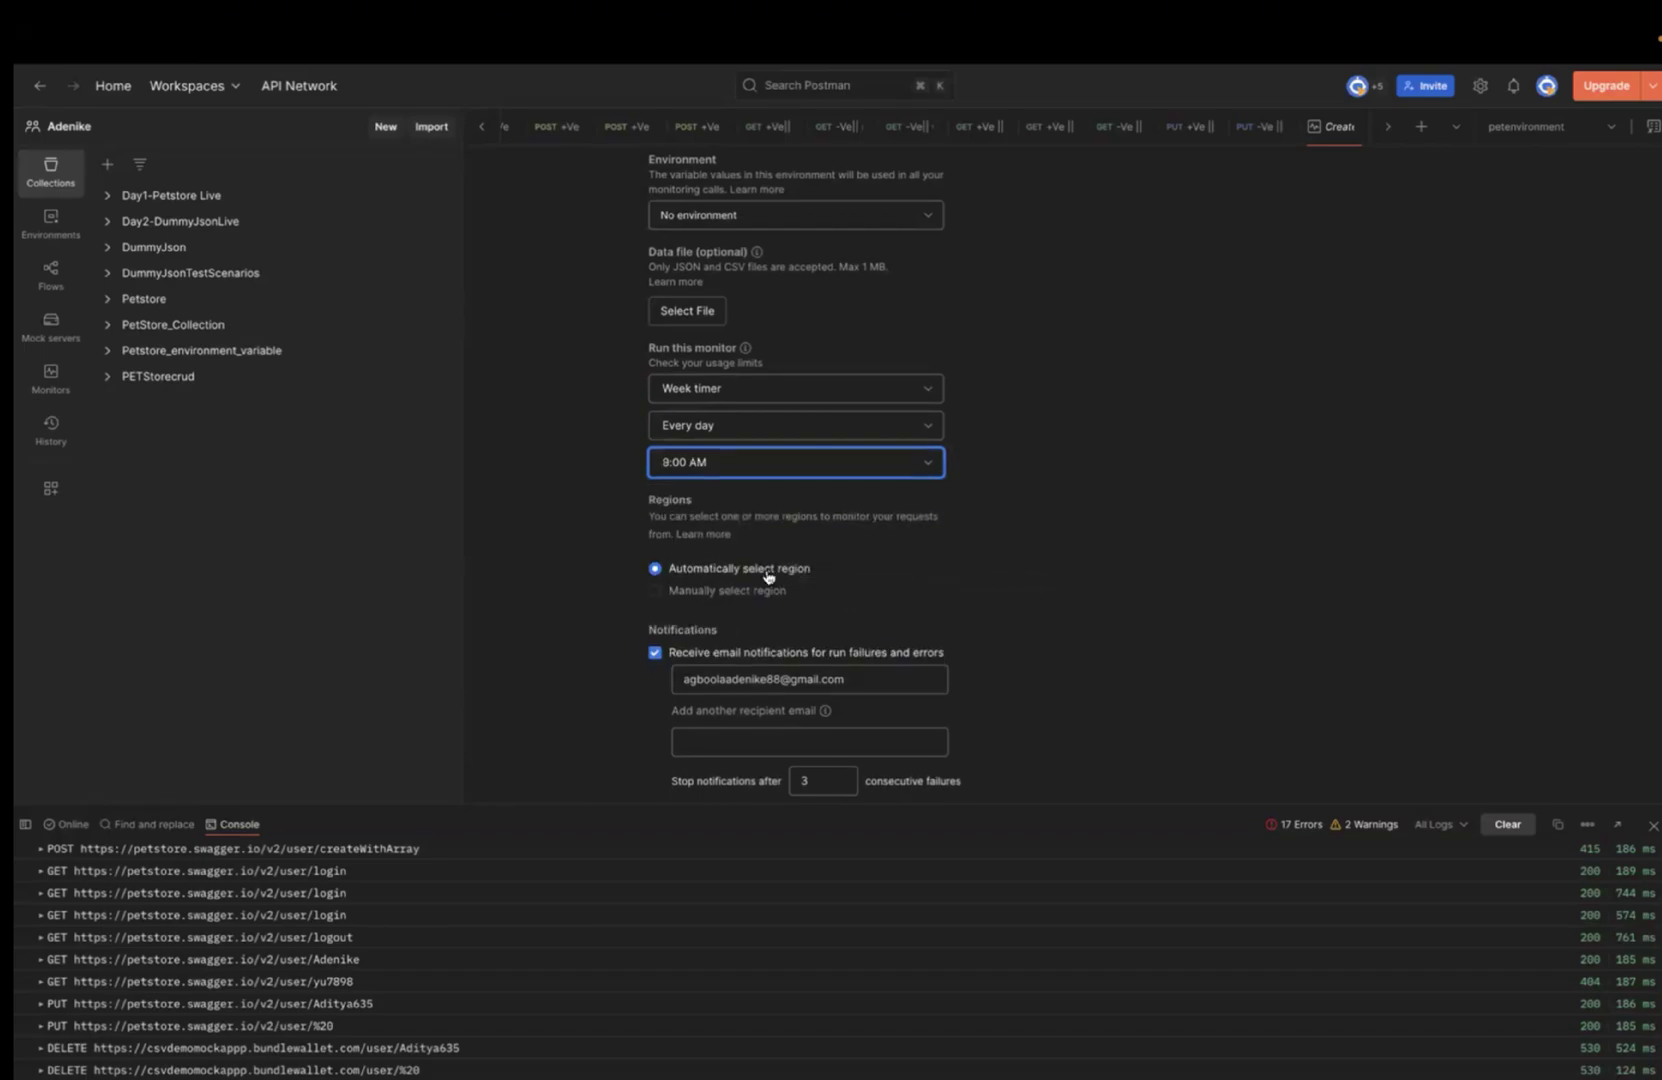
Step: Paste two additional recipient email addresses for the monitor's run failure and error notifications
scroll(767, 569, "down", 2)
scroll(767, 569, "down", 3)
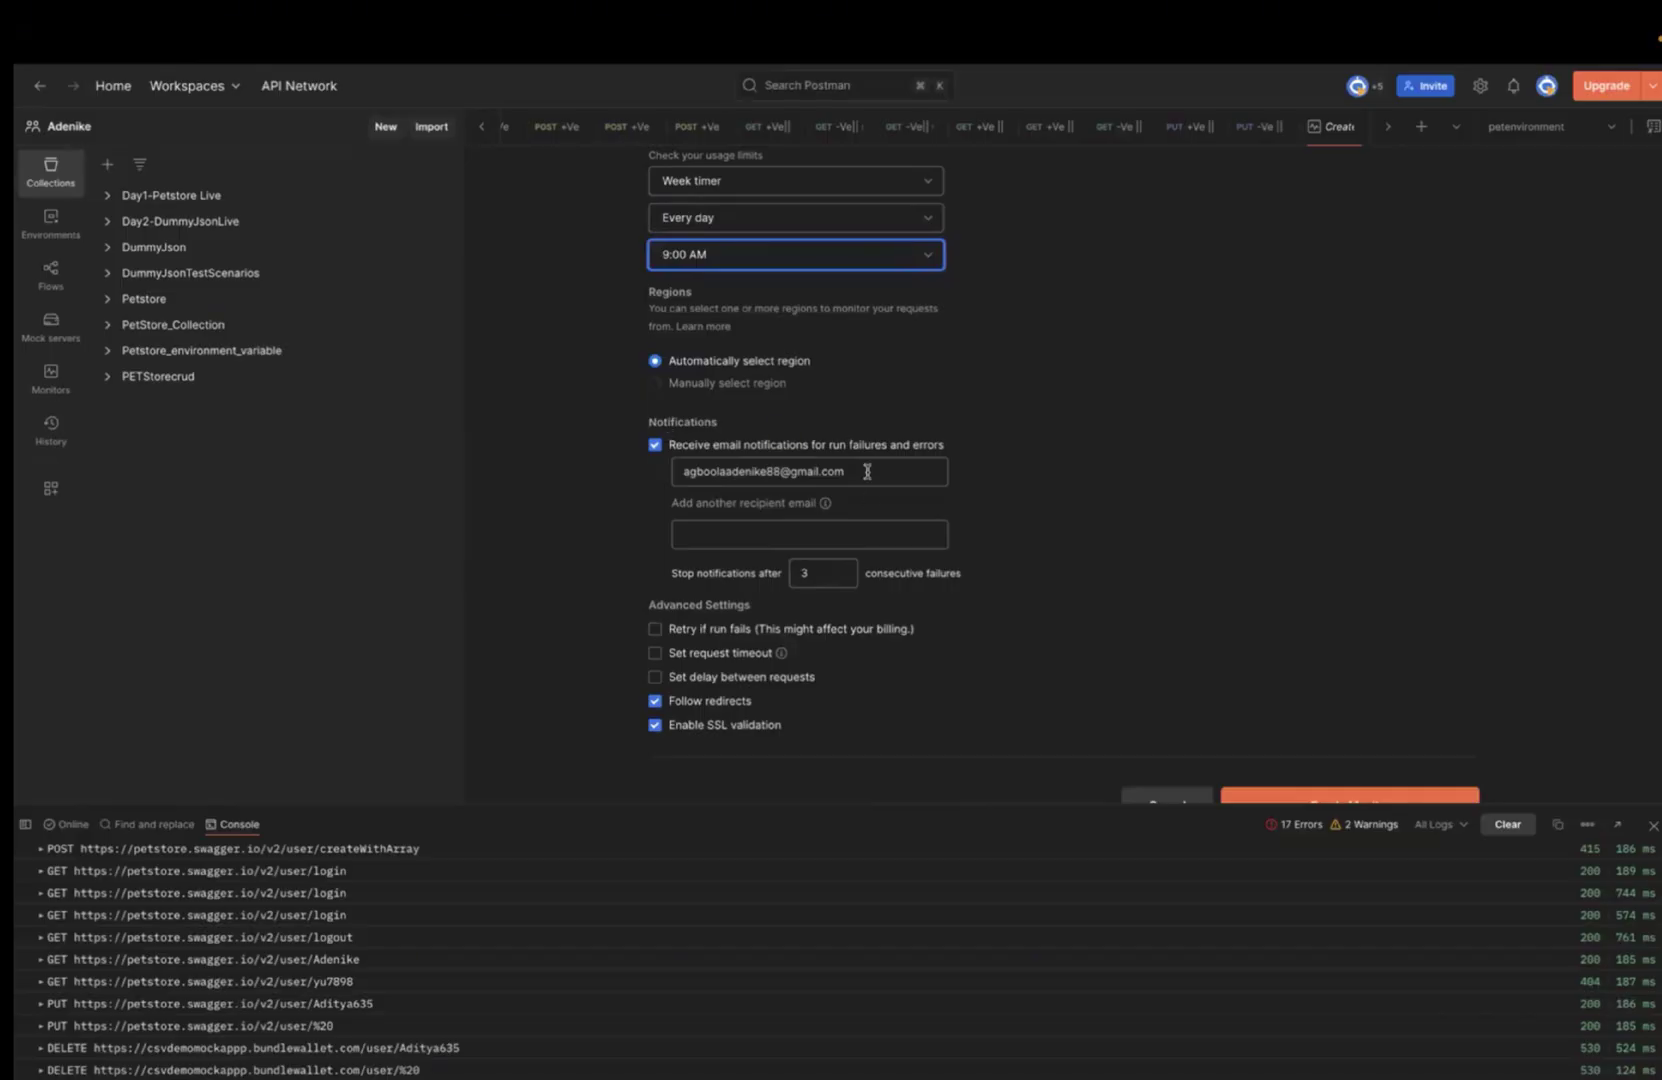
left_click(882, 471)
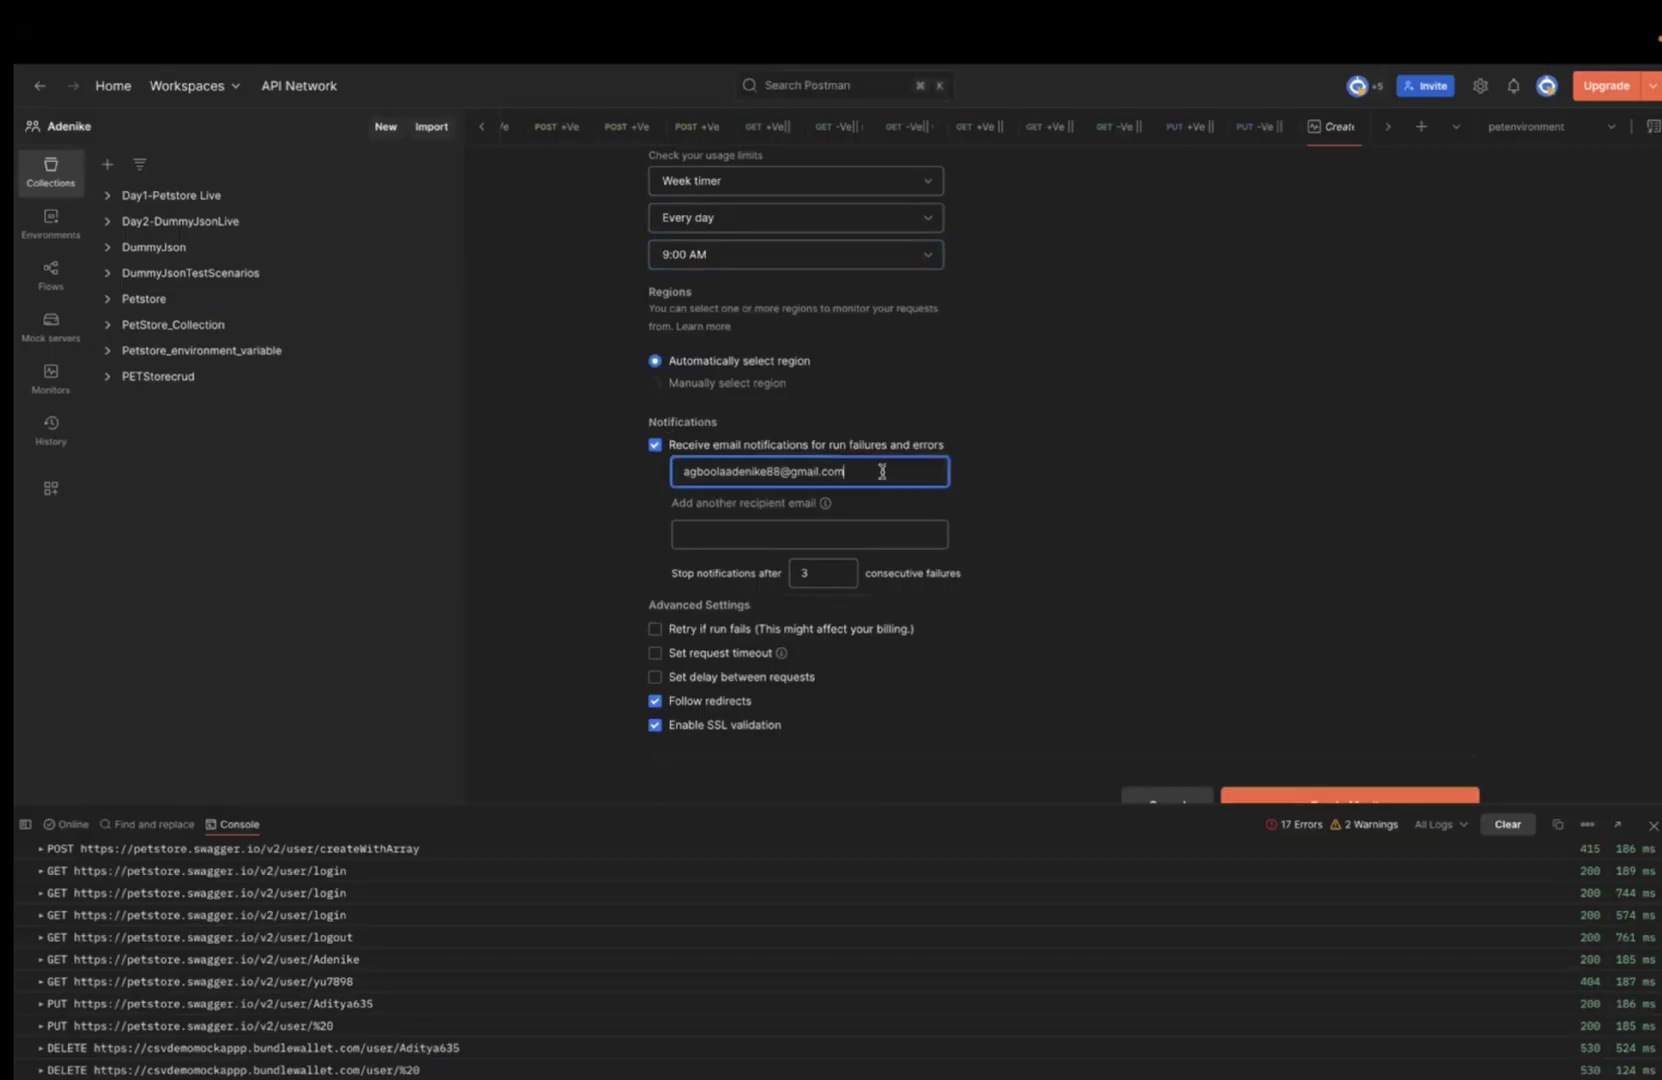
left_click(714, 533)
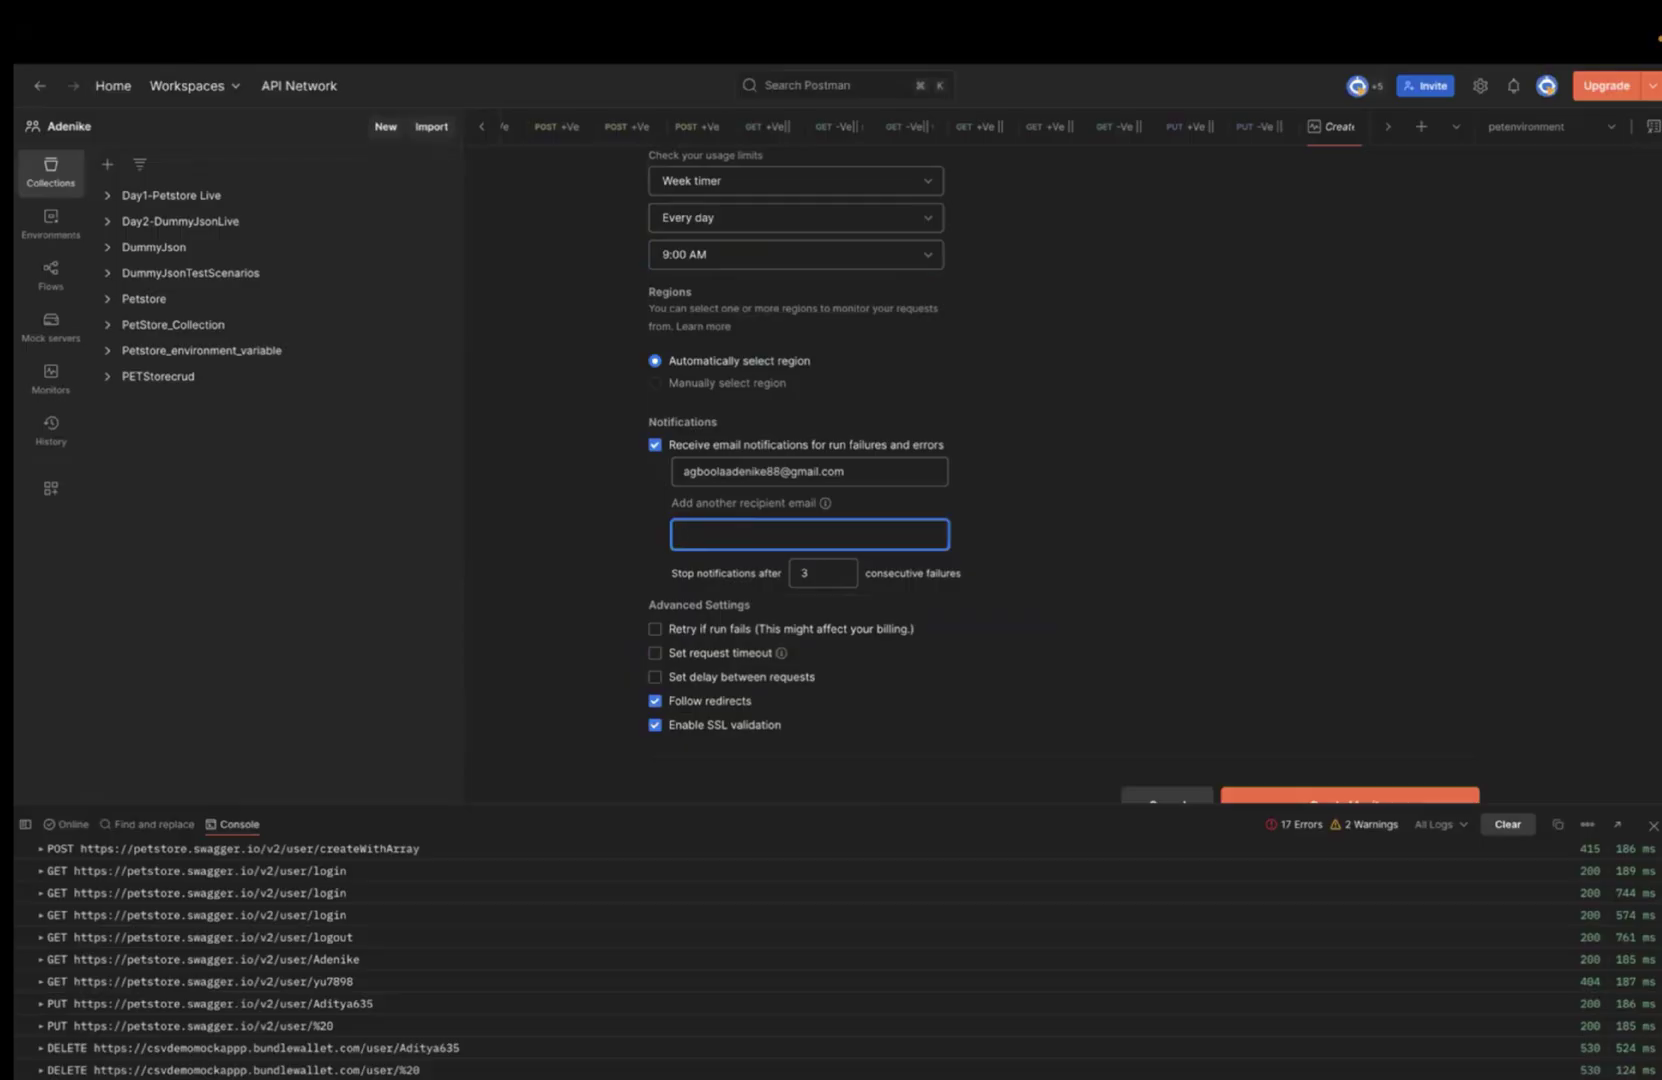
scroll(899, 556, "down", 1)
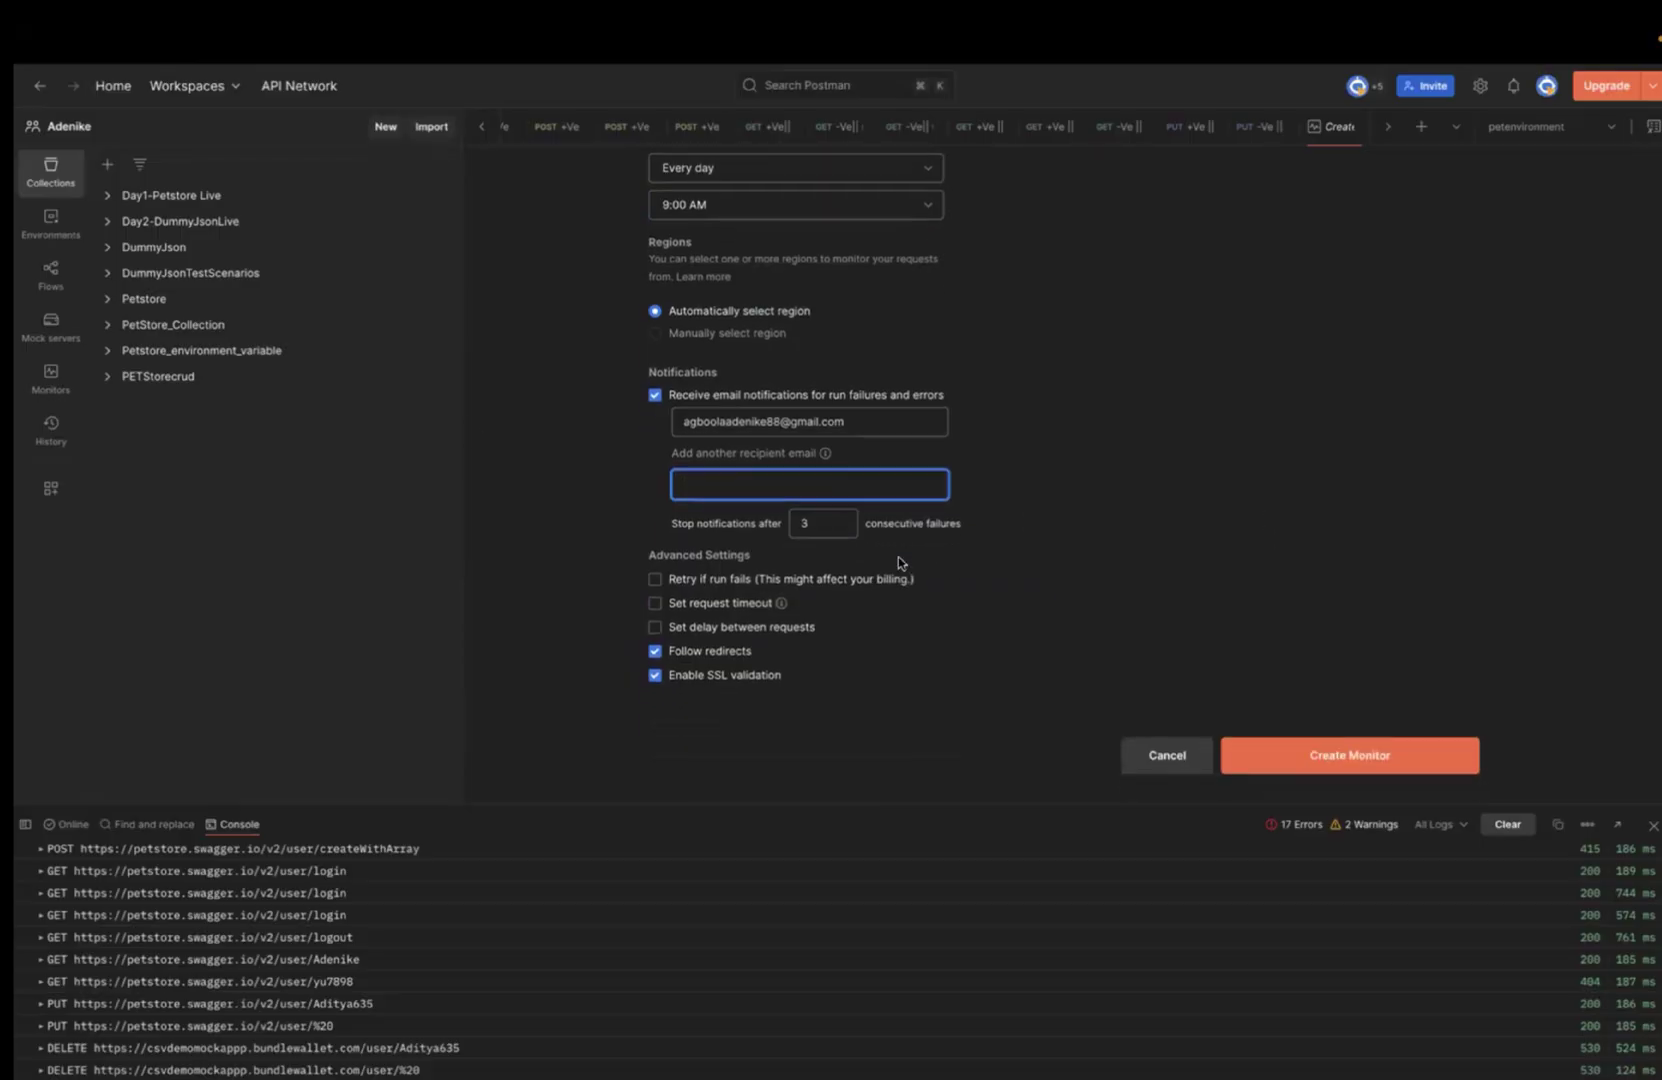
scroll(899, 556, "up", 4)
scroll(899, 556, "down", 1)
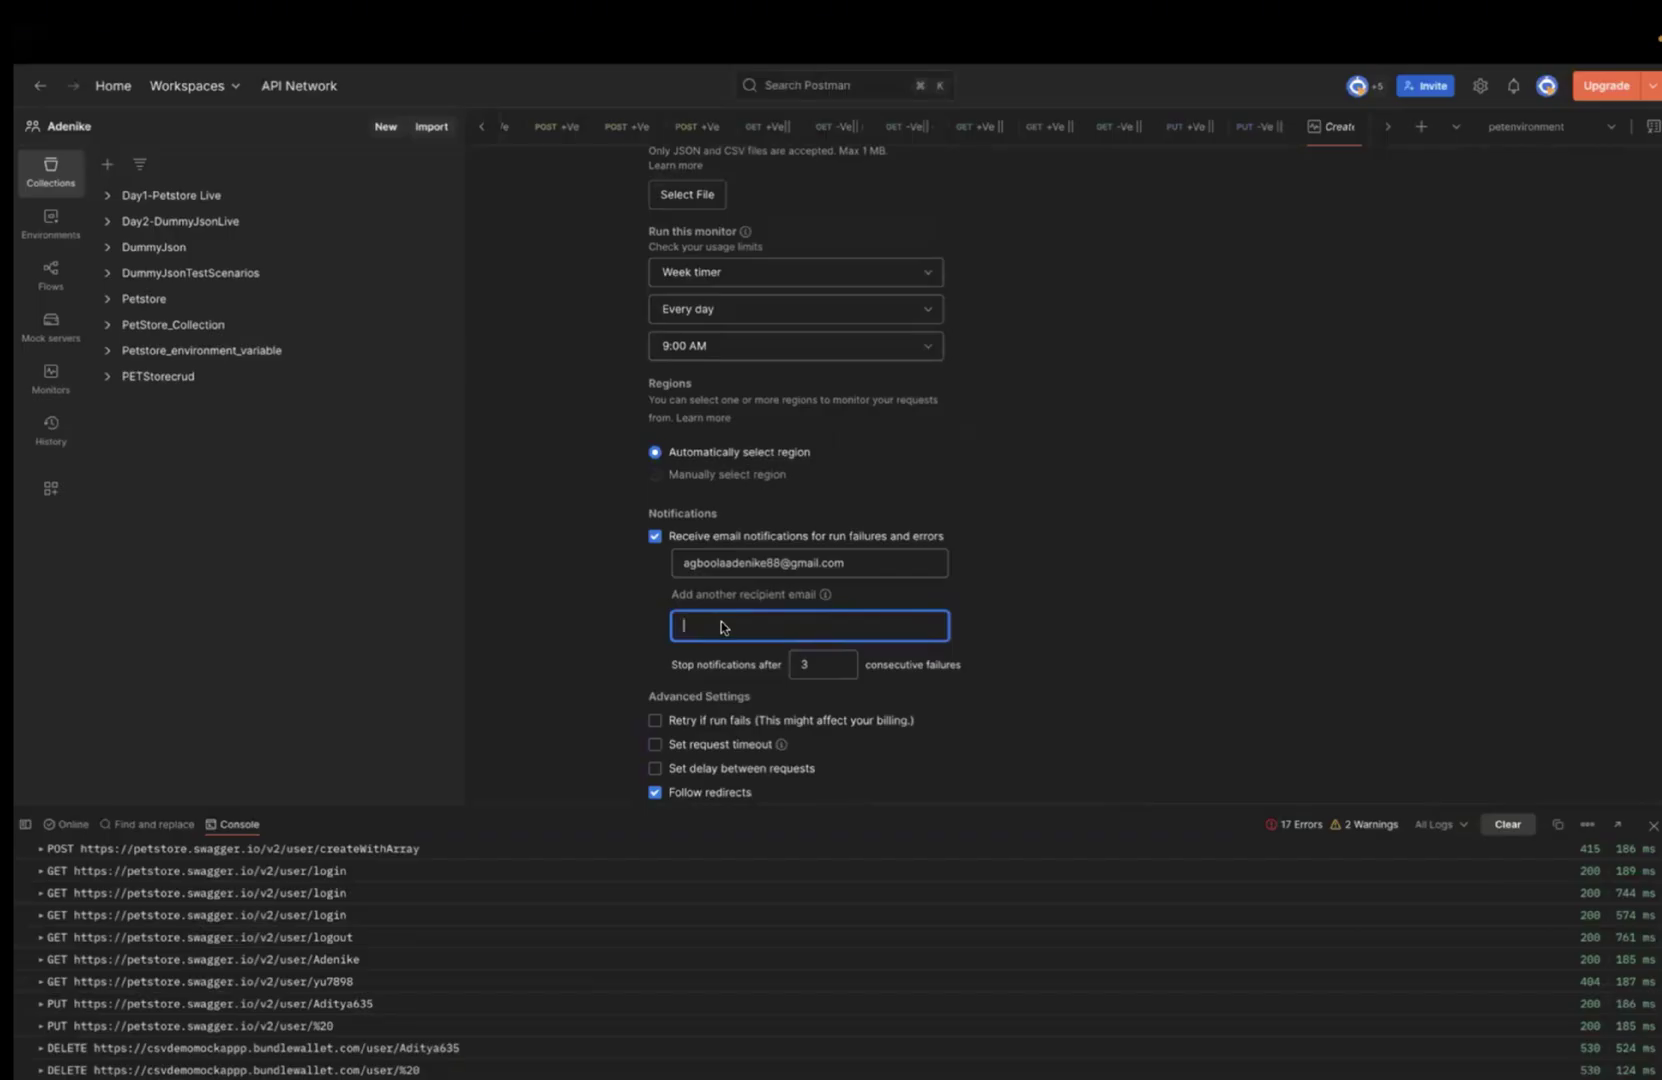
key("super+v")
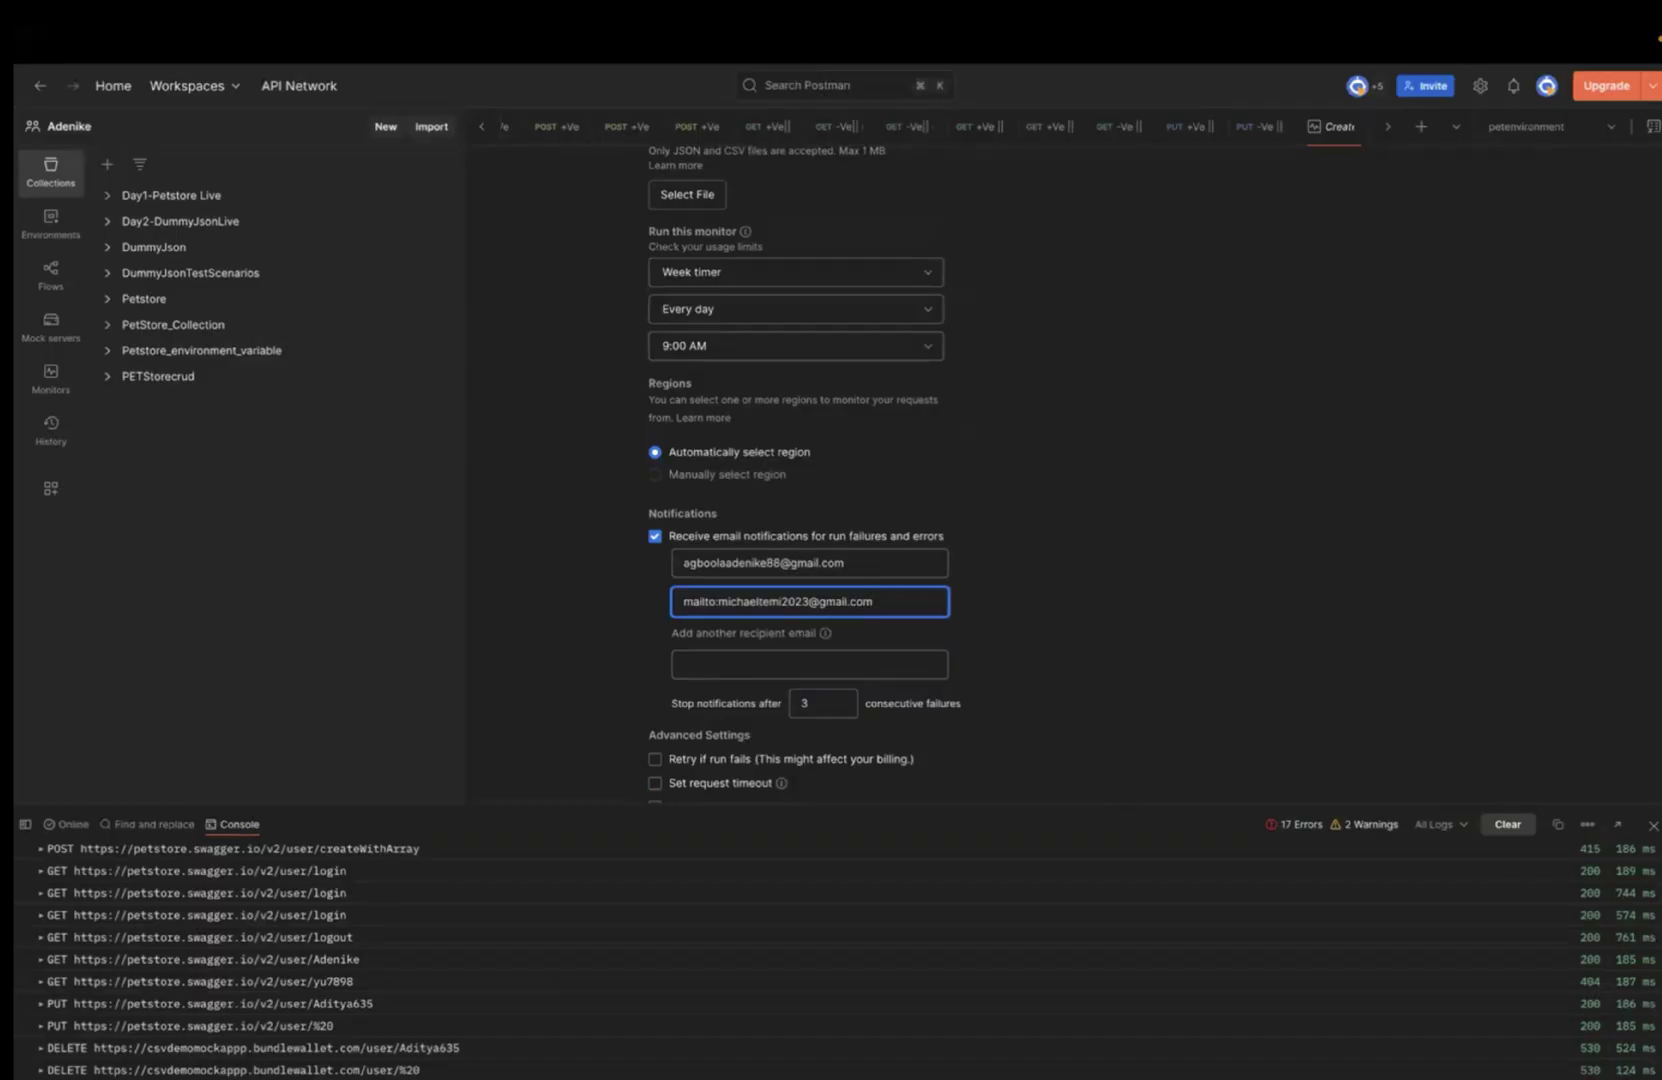
left_click(787, 666)
key("super+v")
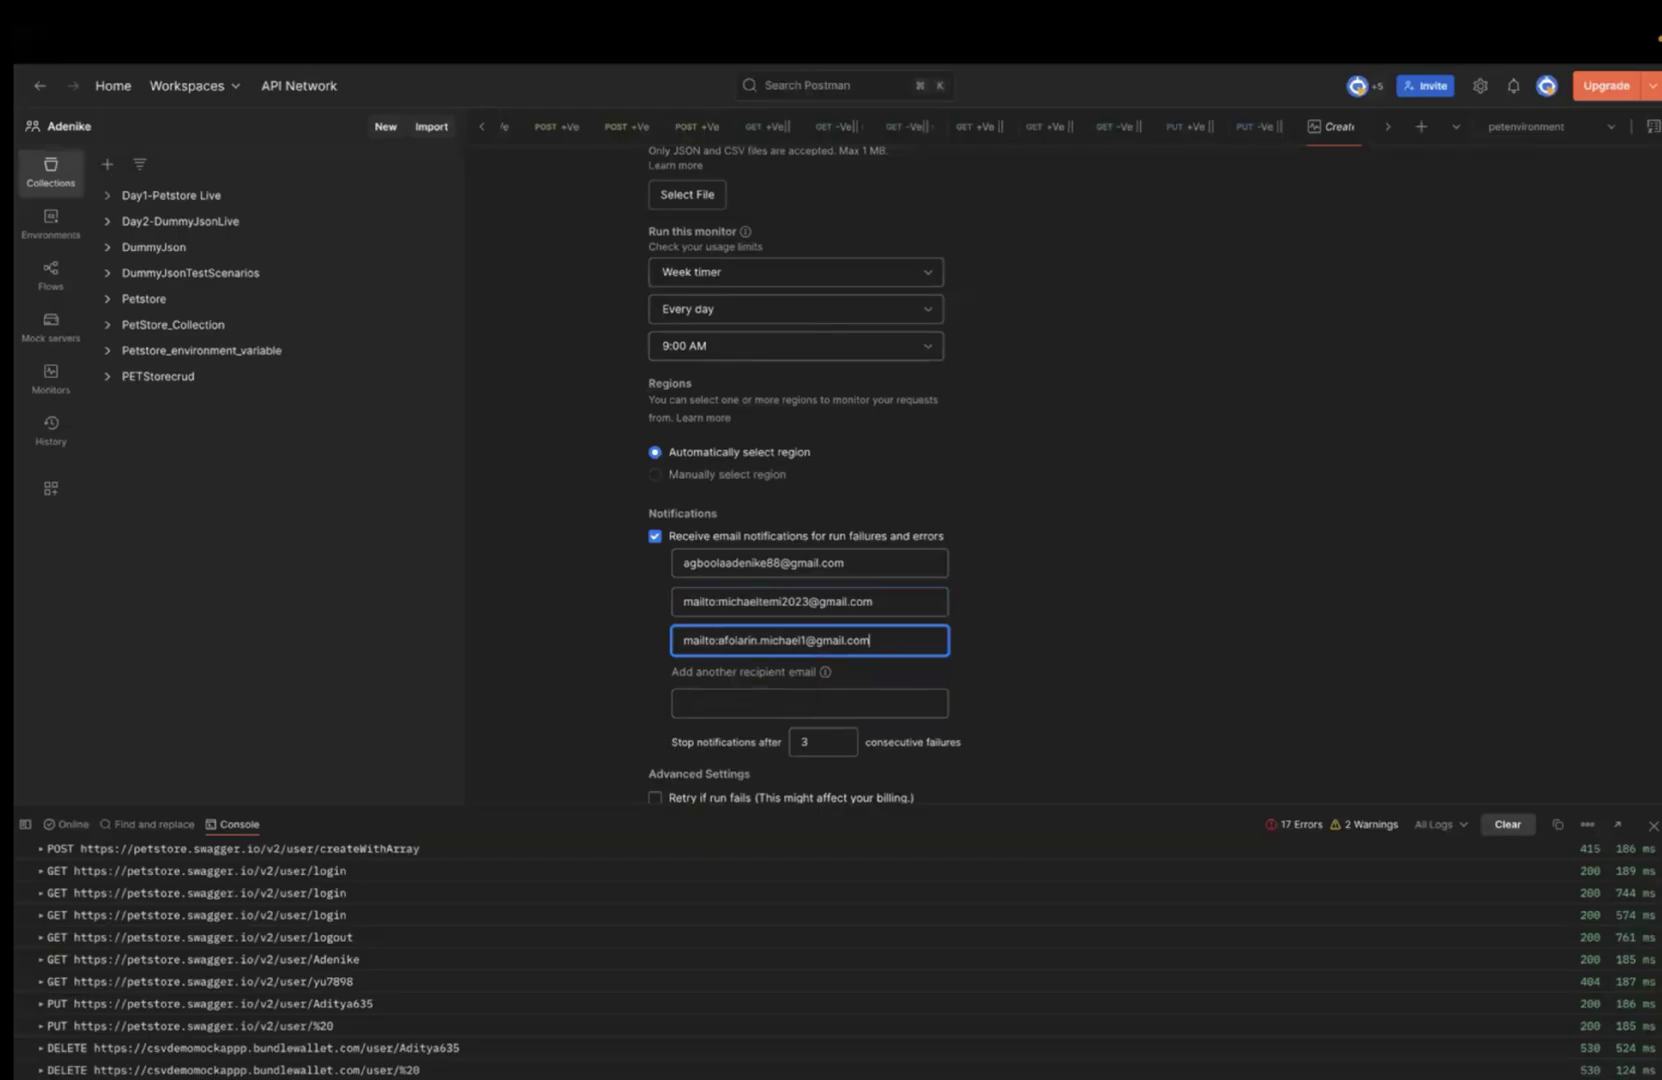
Step: Remove the "mailto:" prefix from both added recipient email addresses
left_click(766, 601)
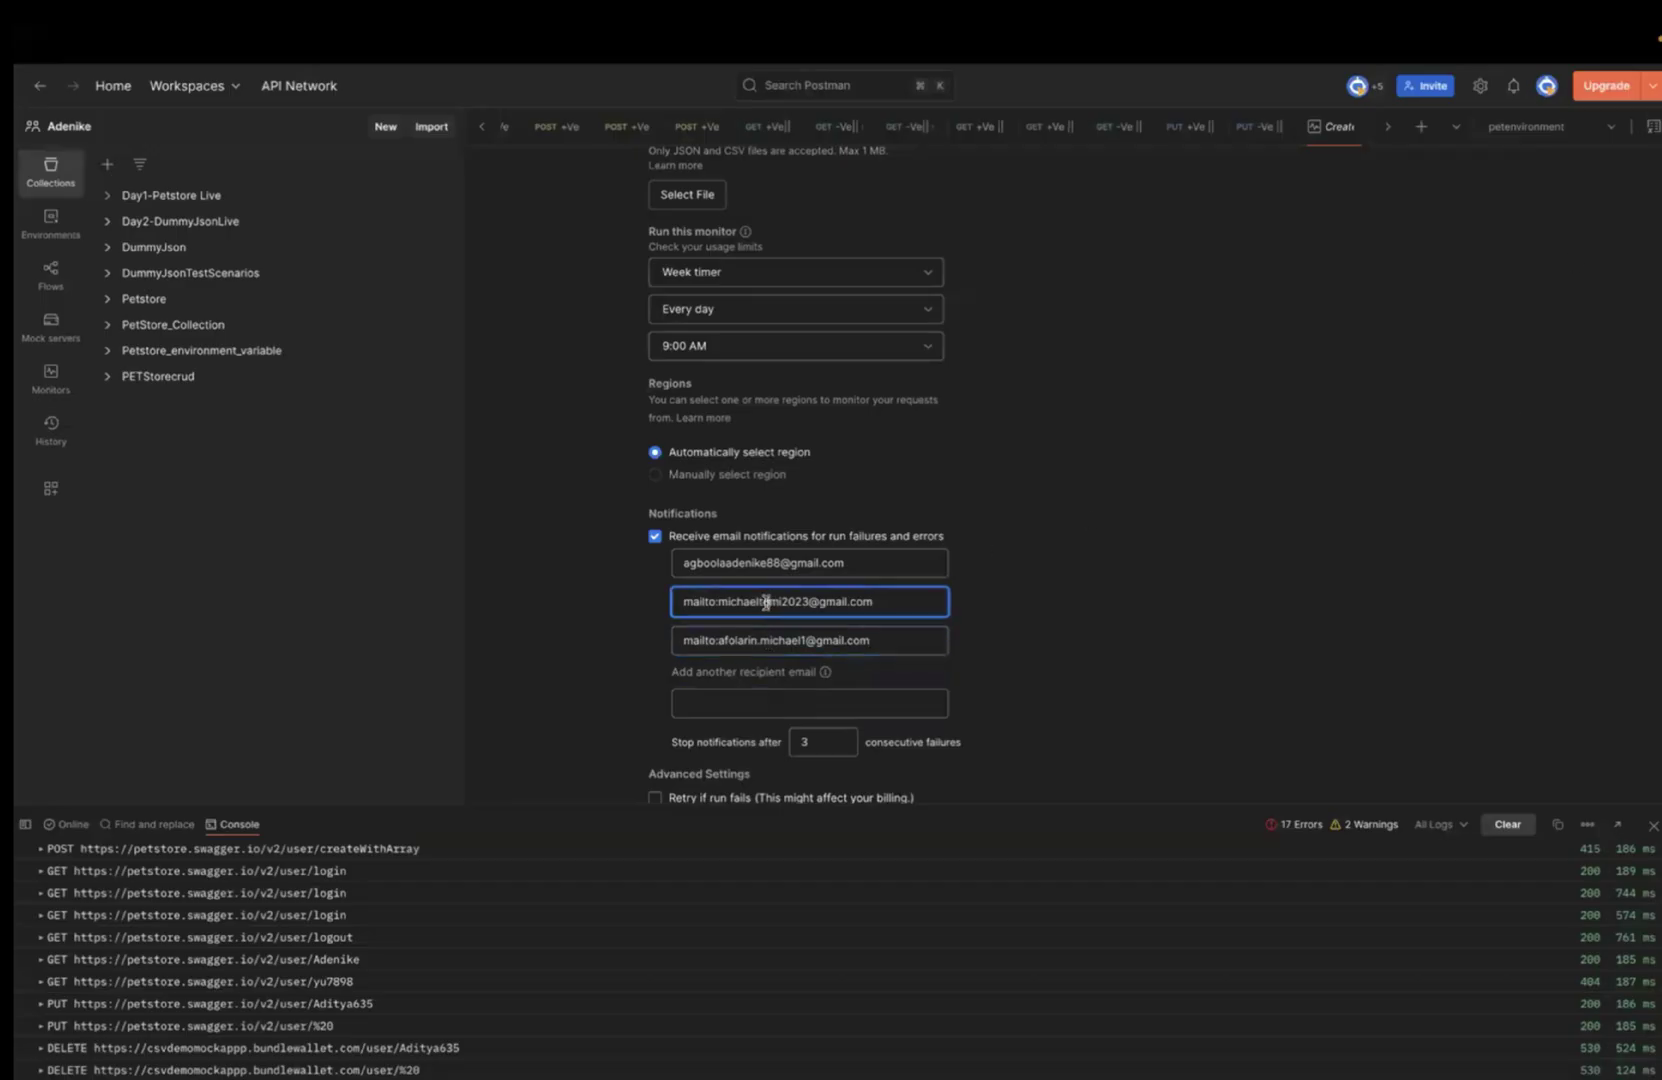
left_click(721, 601)
key("BackSpace")
key("BackSpace")
key("BackSpace")
key("BackSpace")
key("BackSpace")
key("BackSpace")
key("BackSpace")
left_click(719, 641)
key("BackSpace")
key("BackSpace")
key("BackSpace")
key("BackSpace")
key("BackSpace")
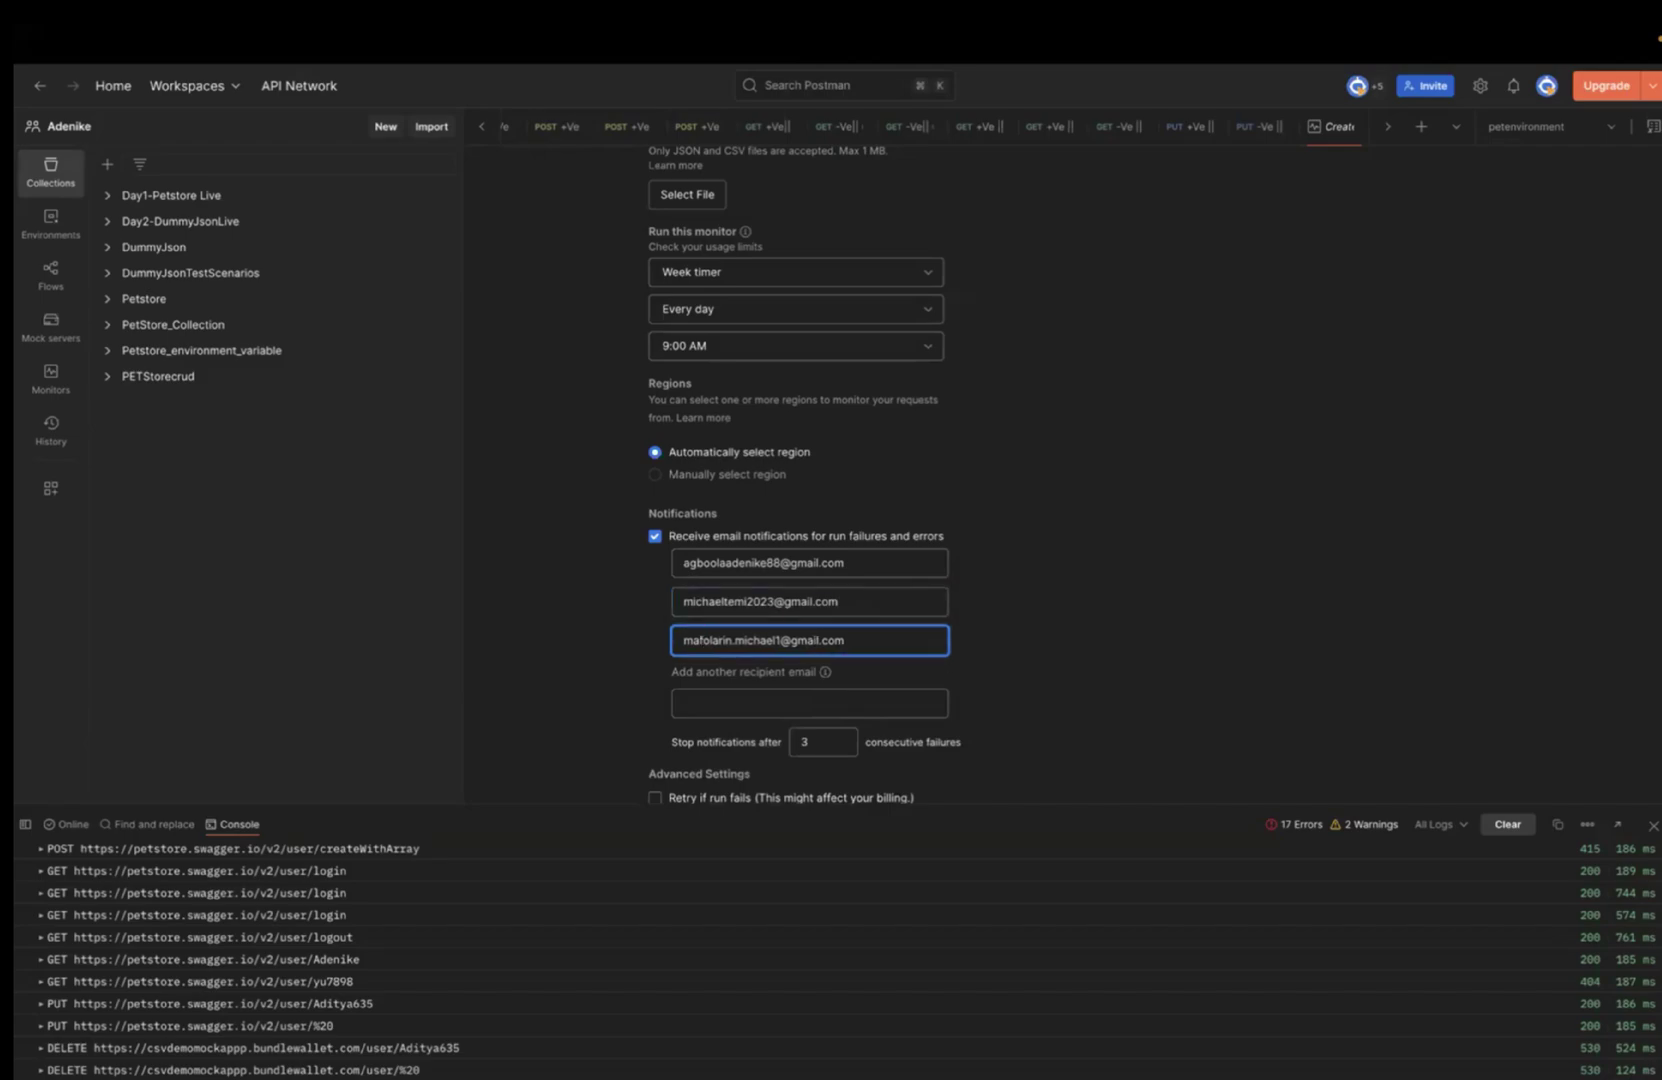
key("BackSpace")
Step: Set the monitor's notifications to stop after 2 consecutive failures
scroll(1118, 662, "down", 1)
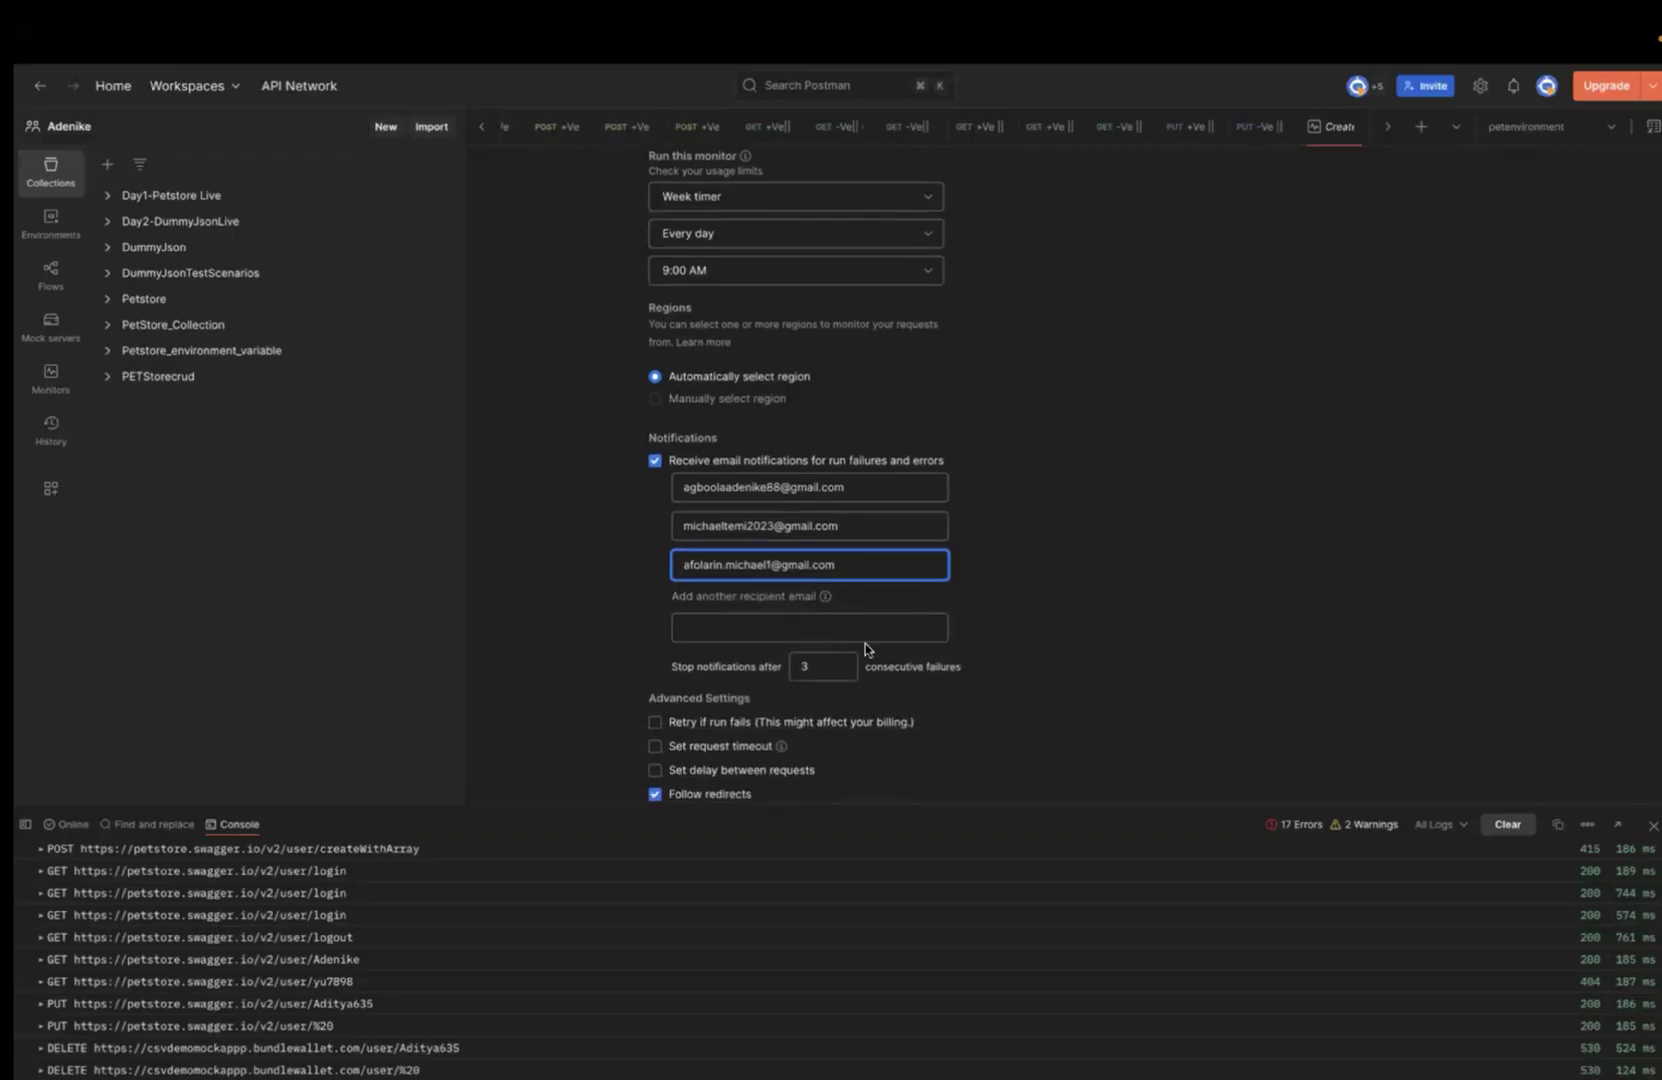
double_click(813, 667)
key("BackSpace")
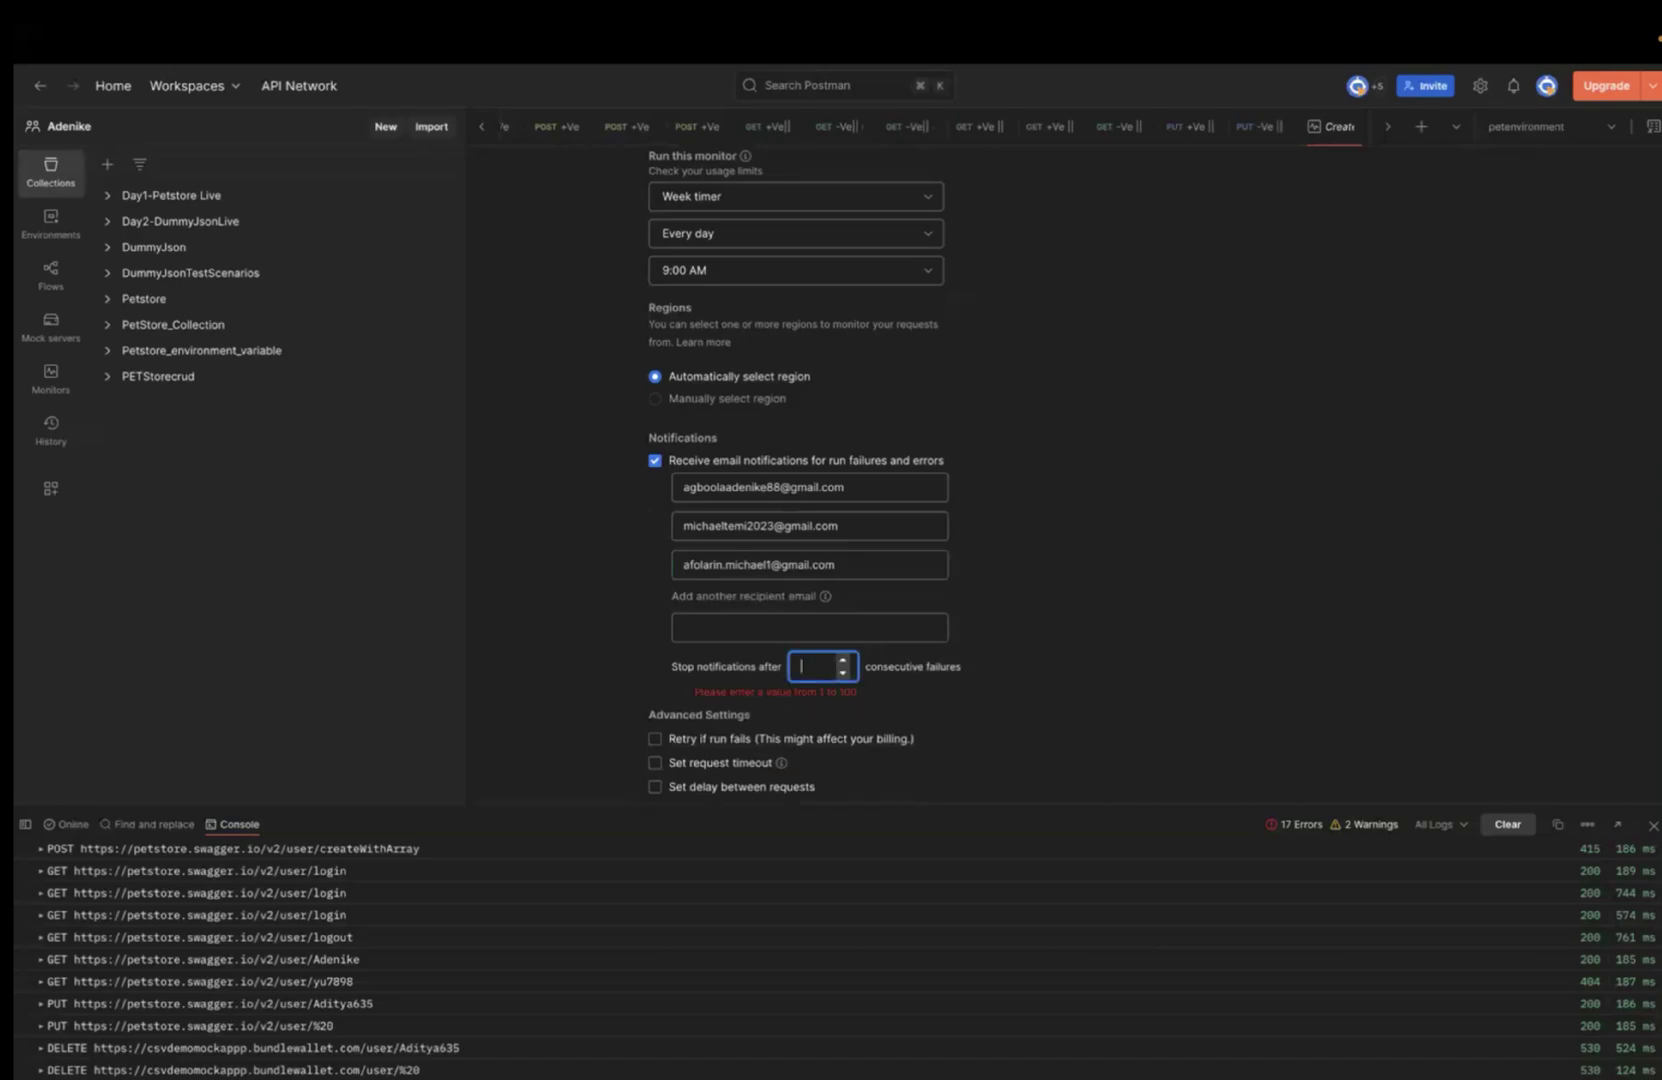
type("2")
Step: Enable retrying when a monitor run fails and choose 2 retries
scroll(1116, 626, "down", 2)
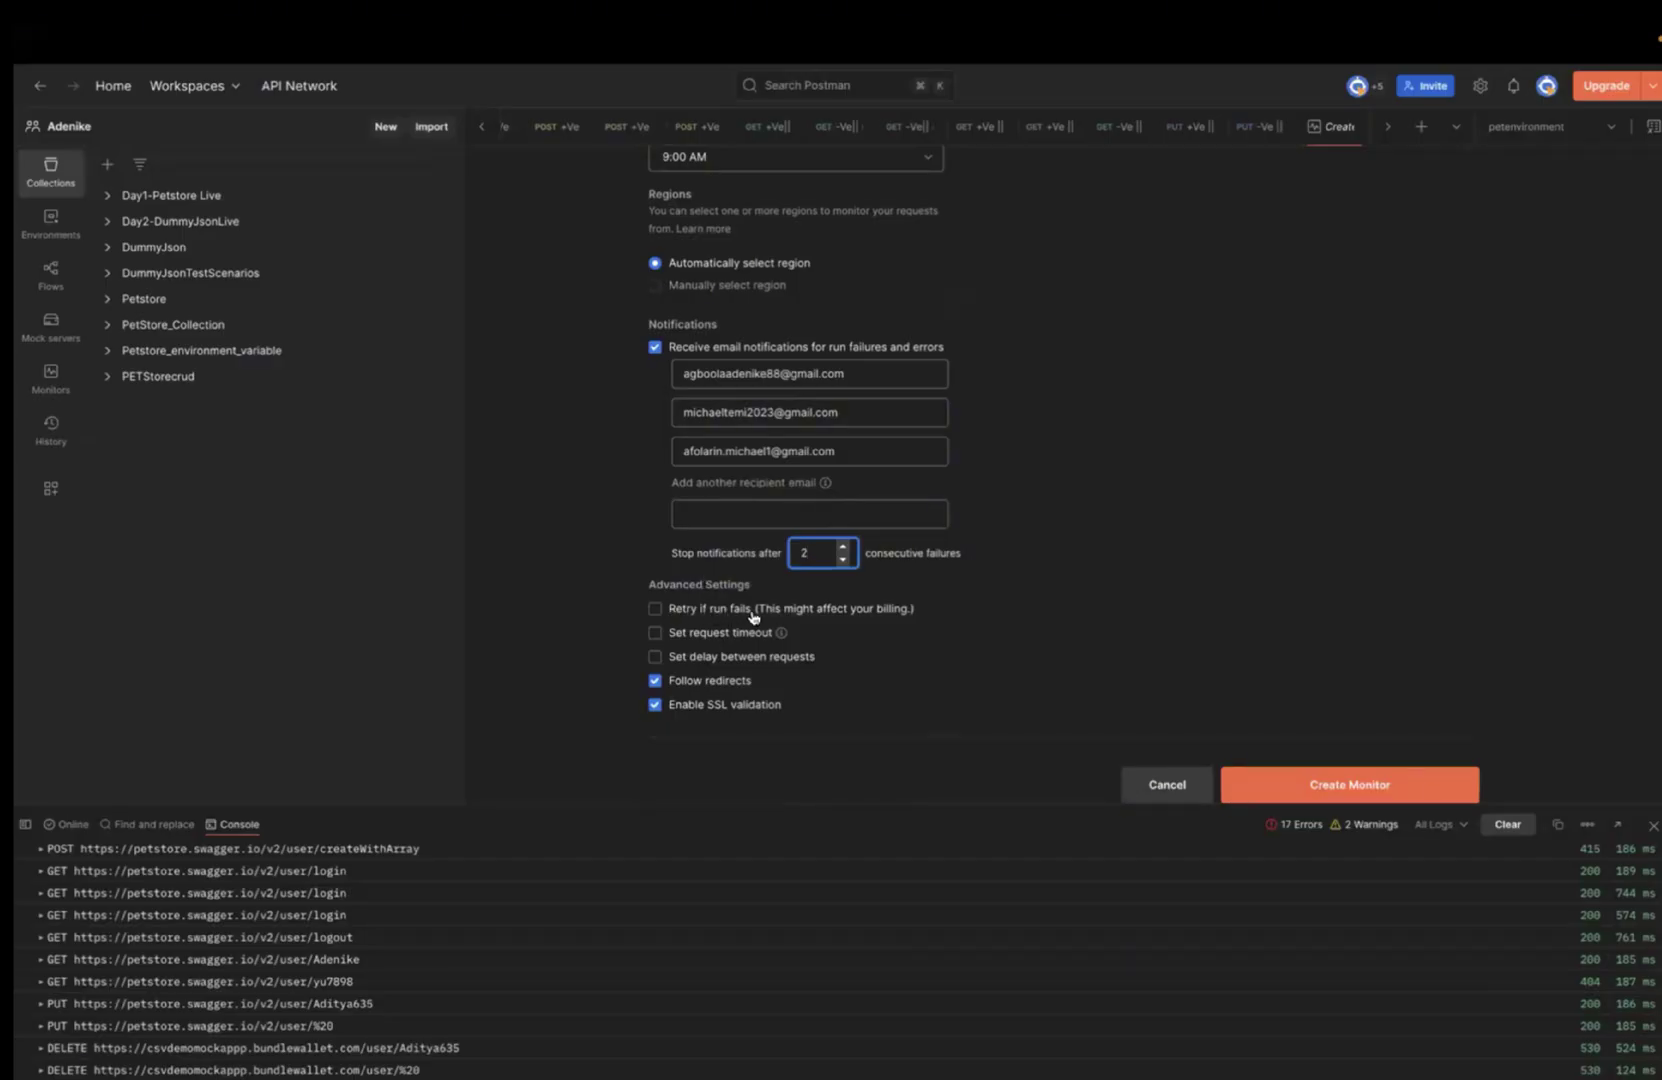
left_click(656, 610)
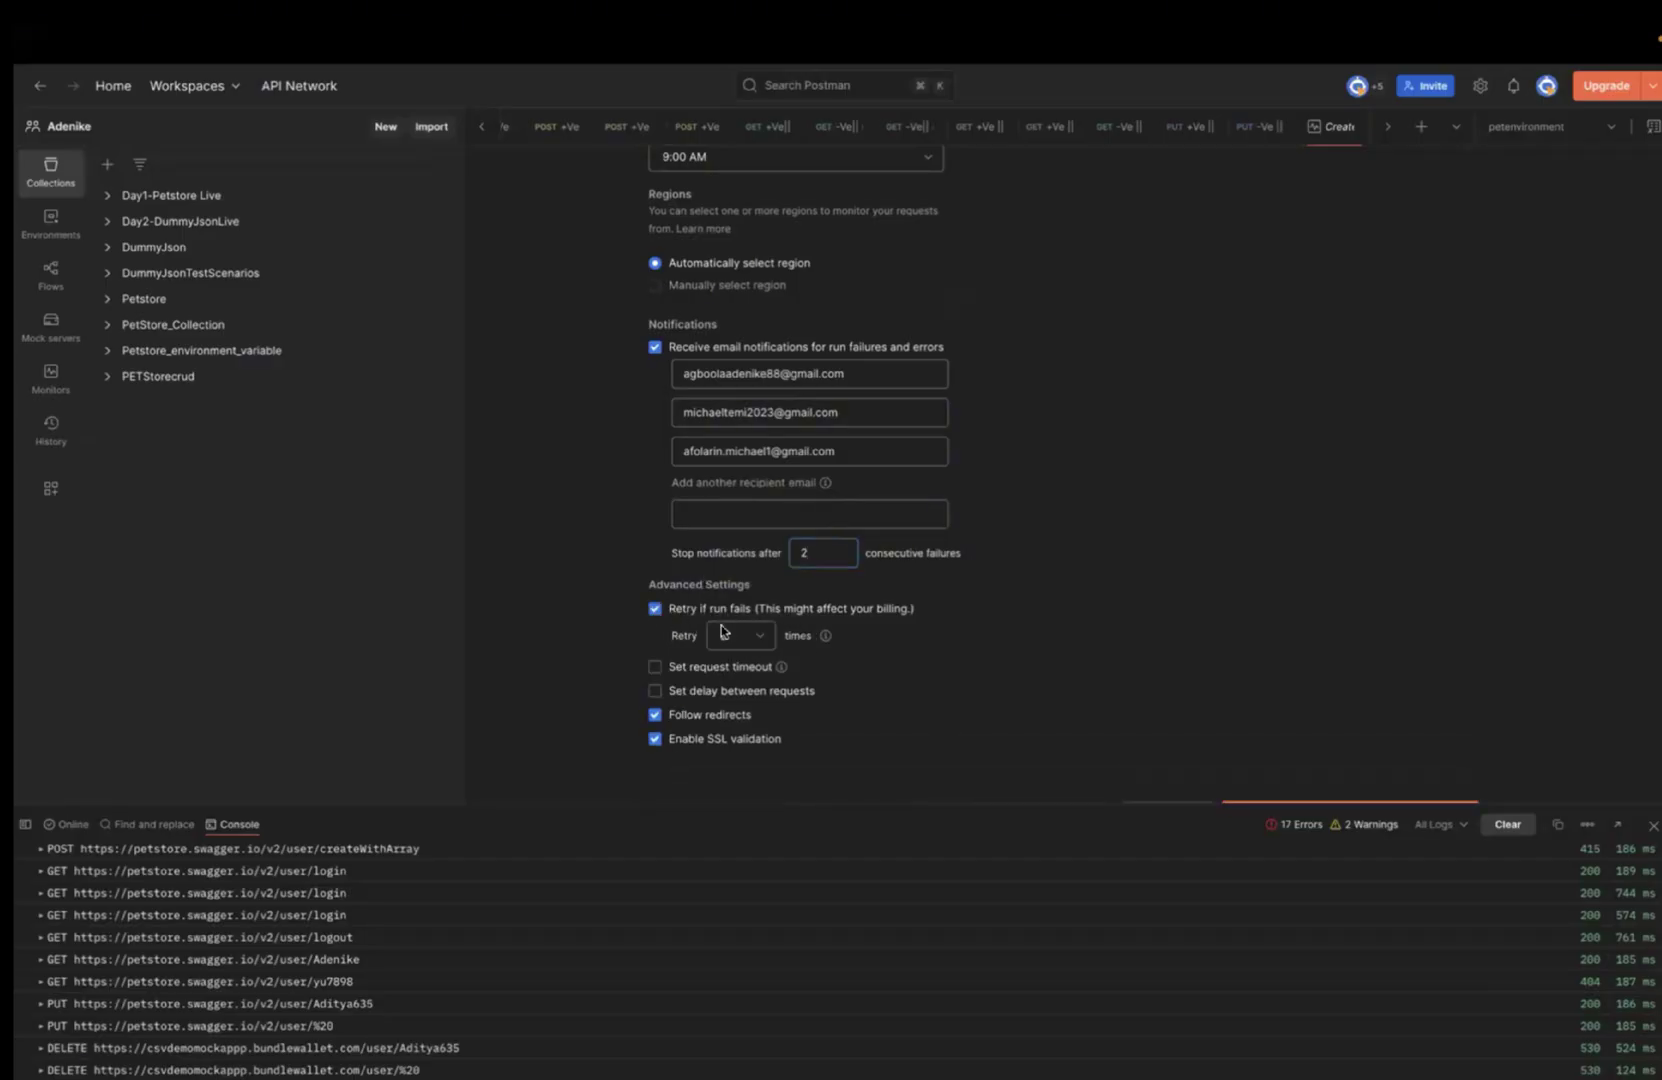
left_click(758, 640)
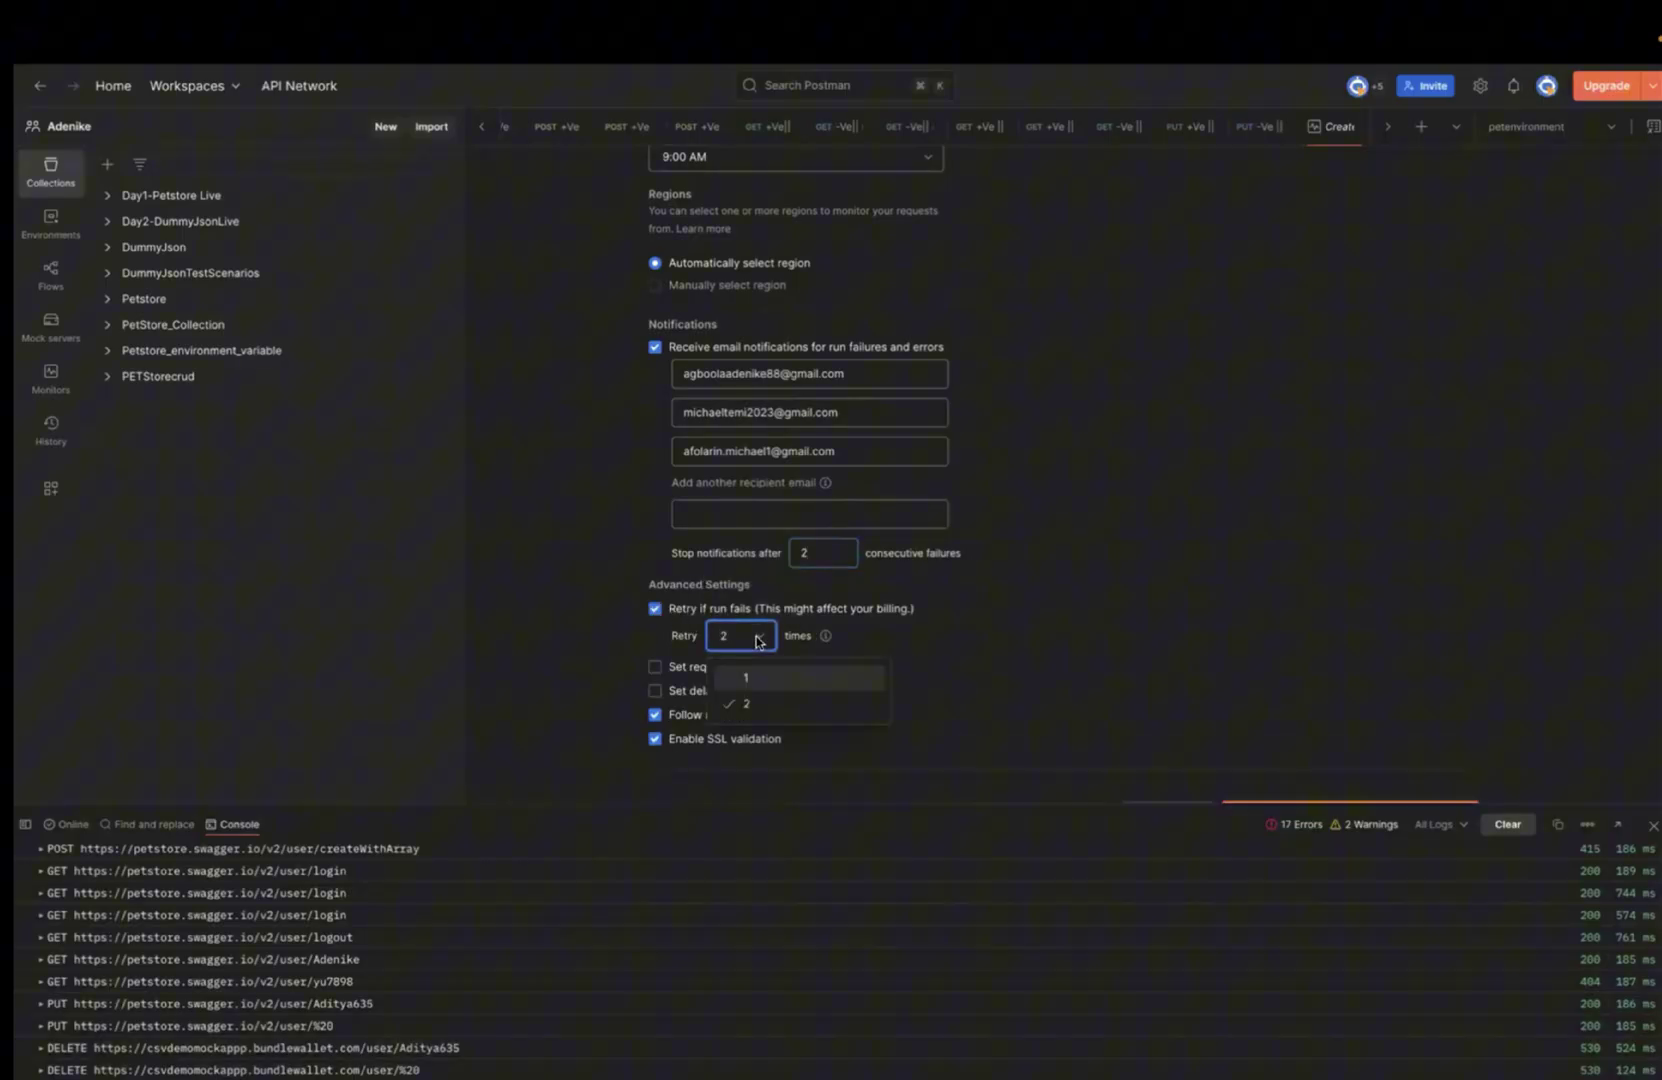
left_click(760, 705)
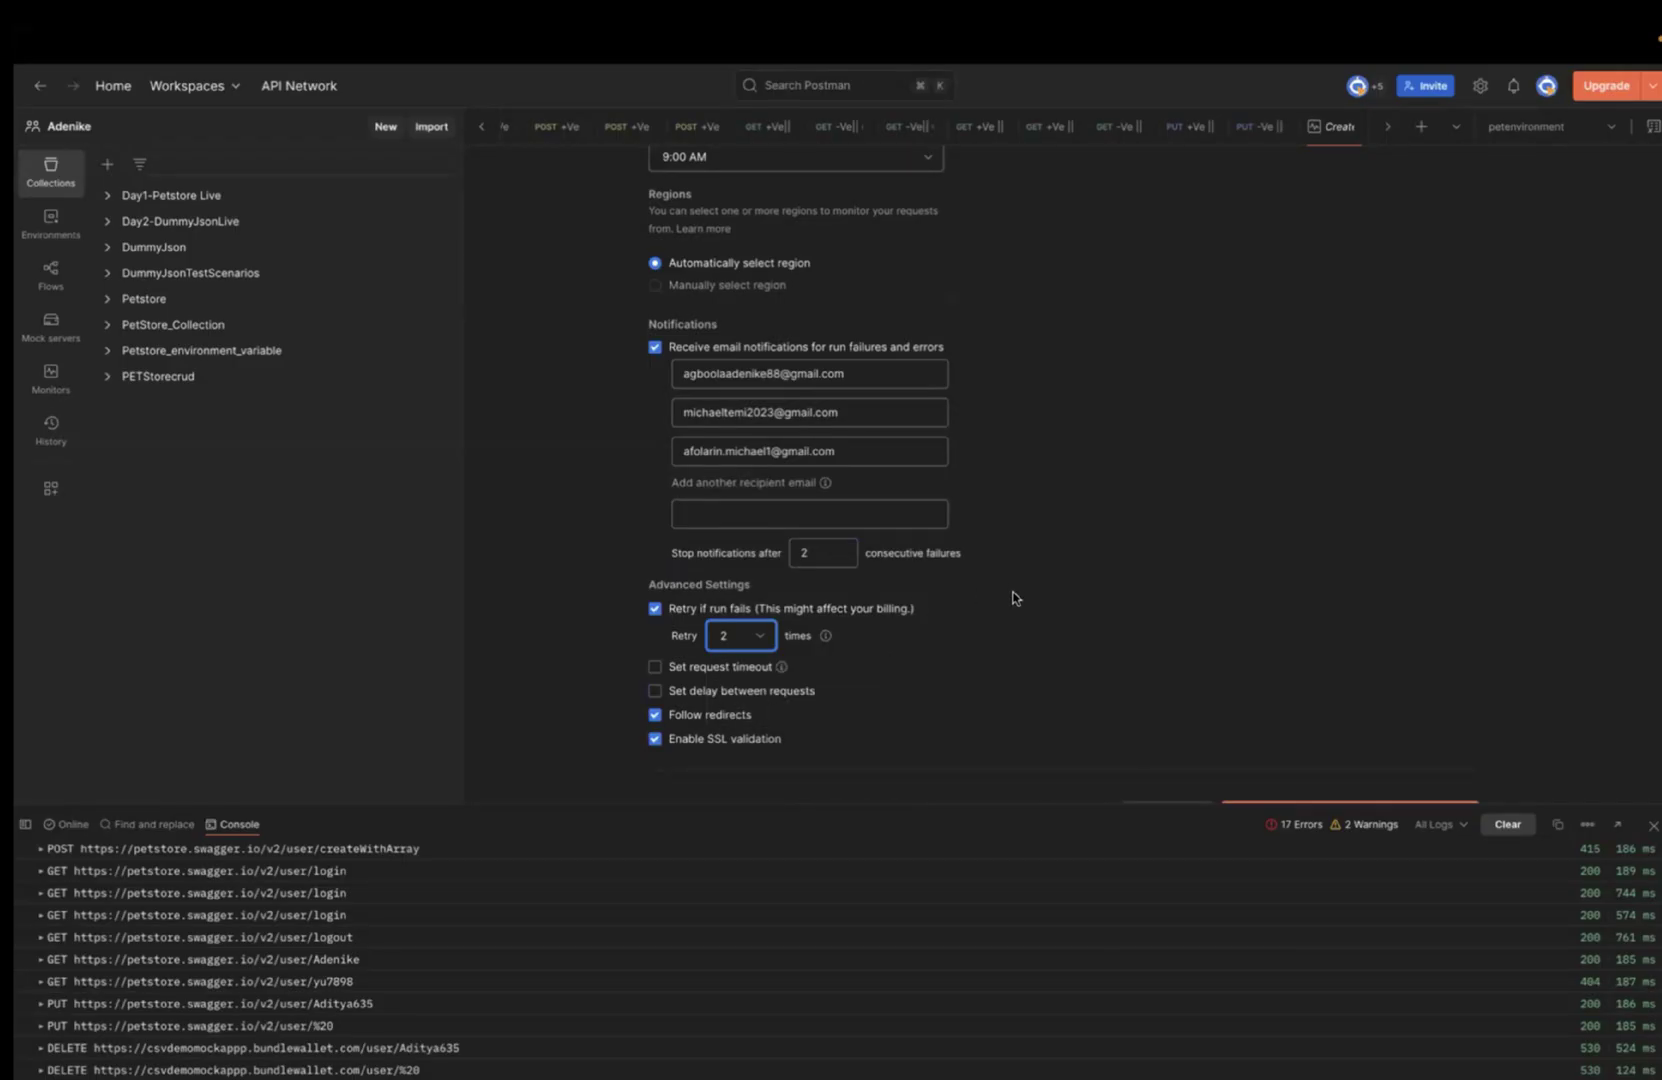
Step: Enable the request timeout in the monitor's advanced settings
scroll(906, 659, "down", 1)
scroll(906, 659, "down", 2)
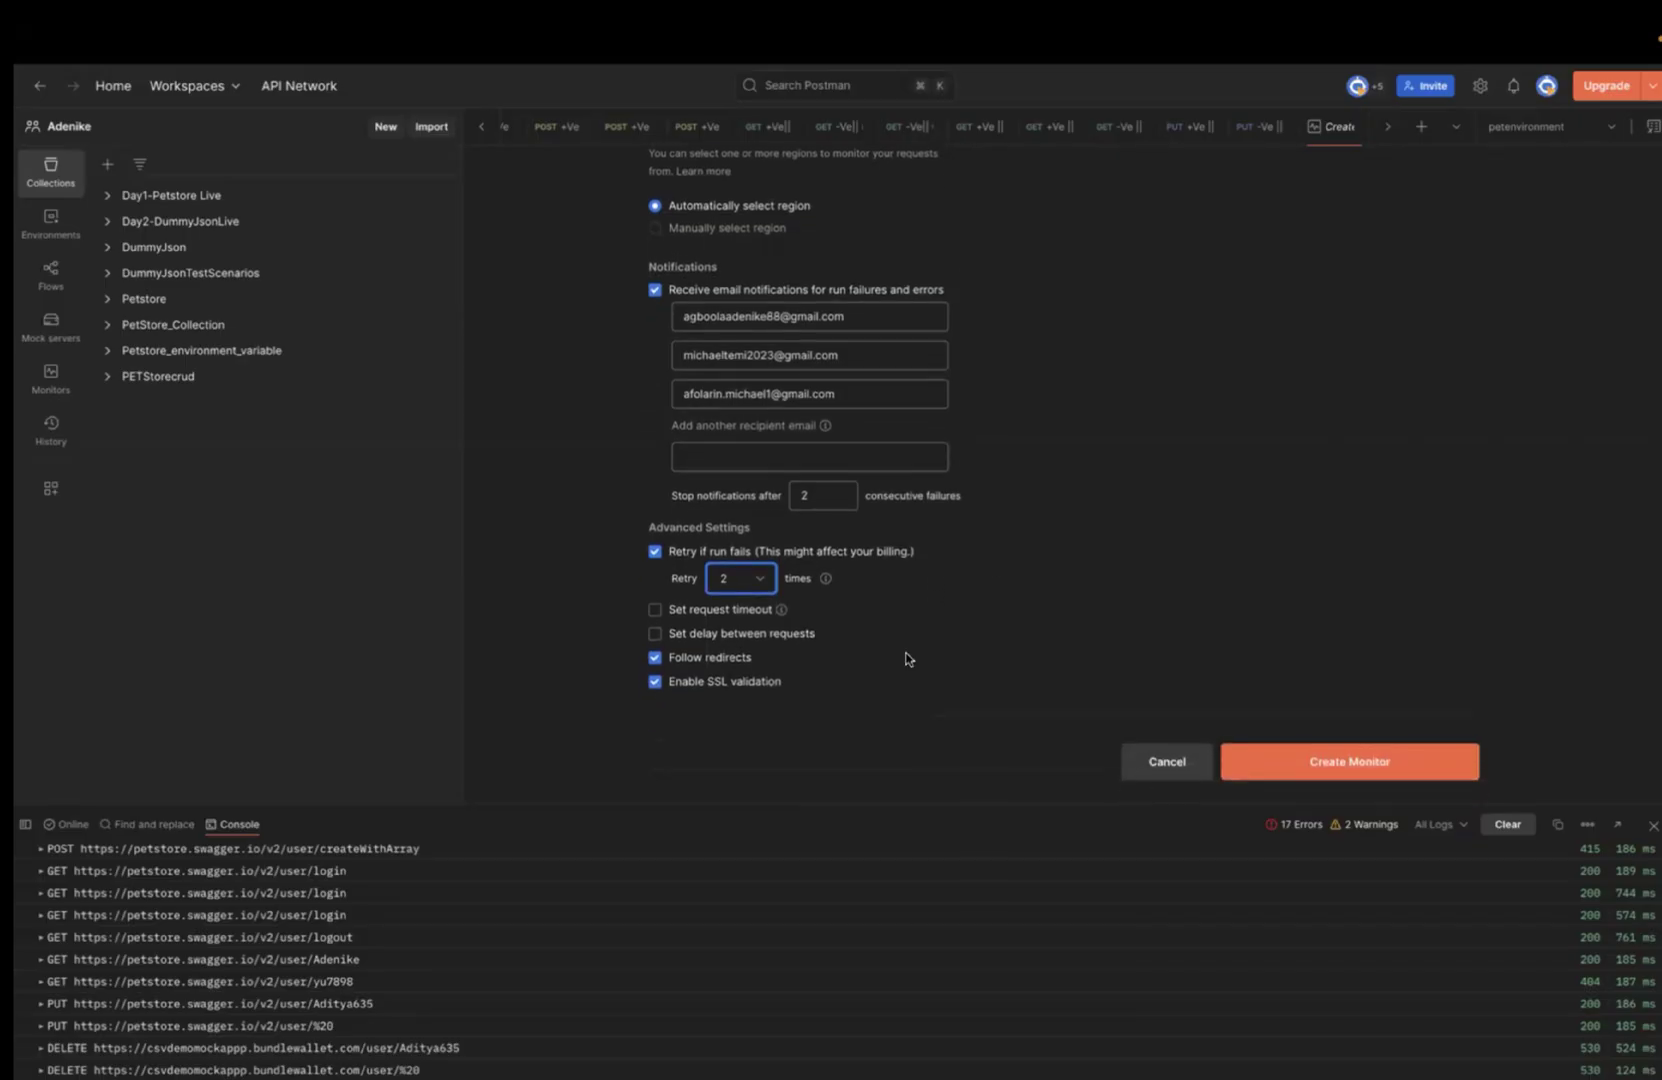
left_click(656, 613)
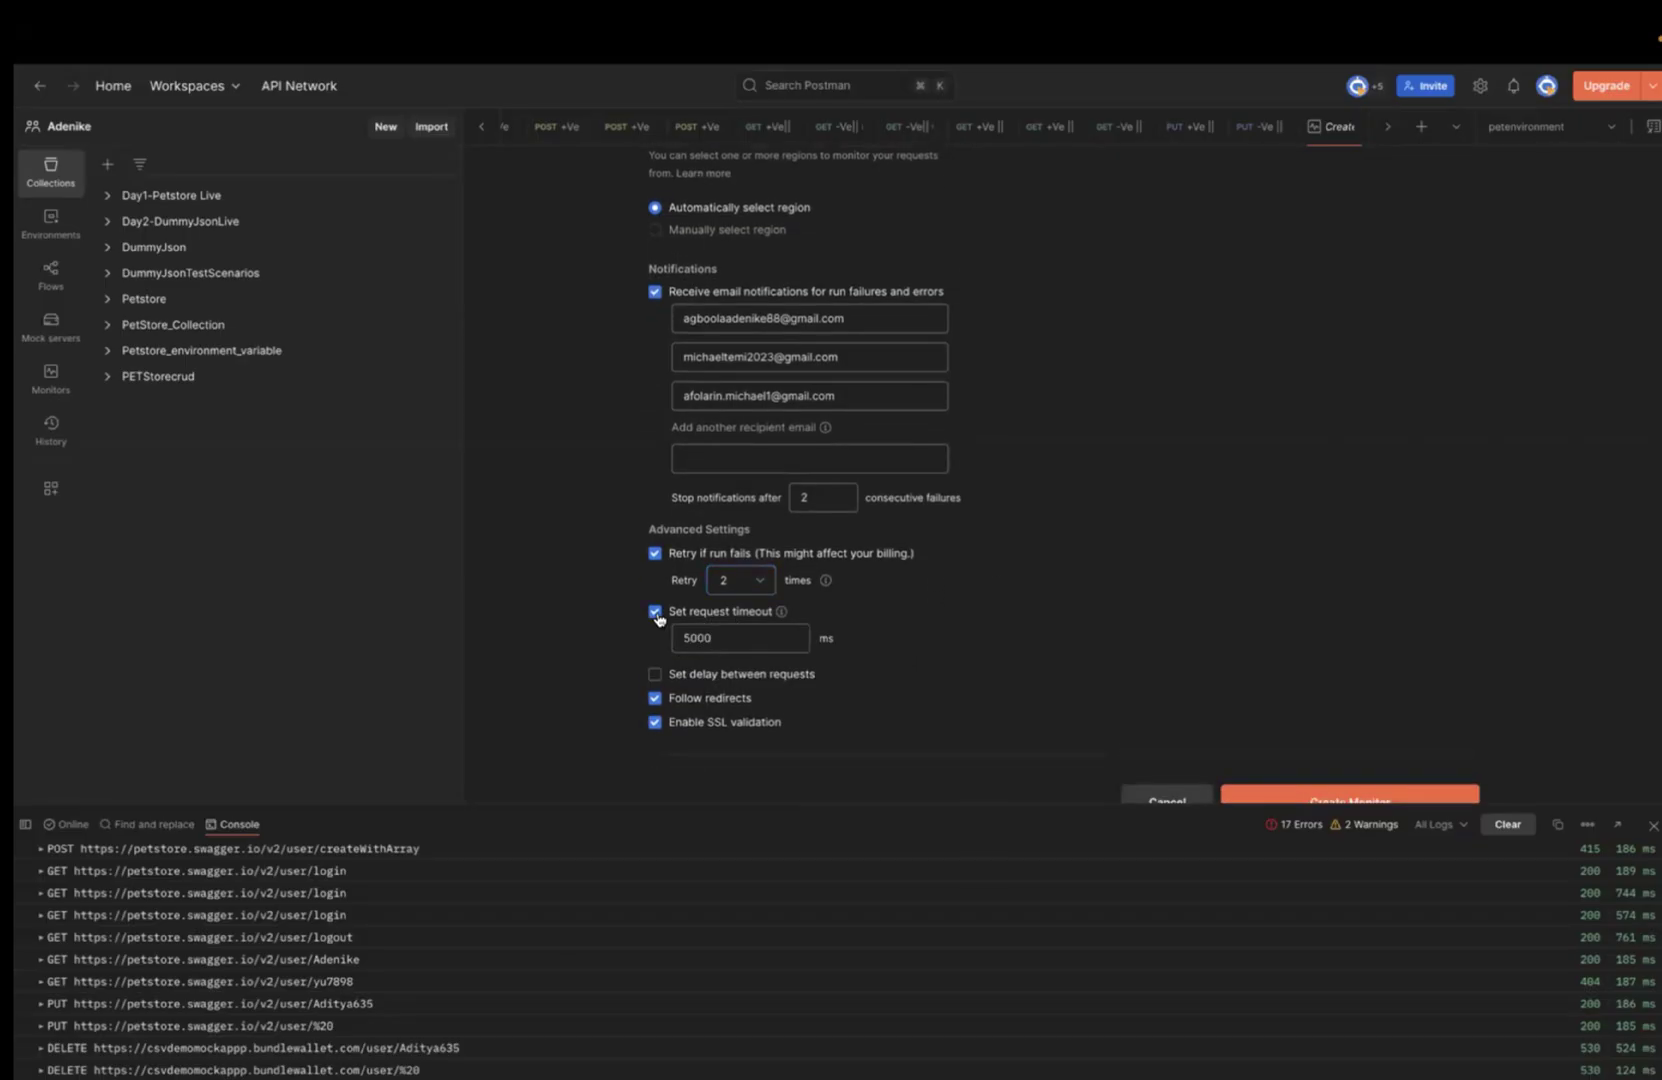
Step: Turn off the request timeout and create the Petstore_environment_variable monitor
left_click(656, 613)
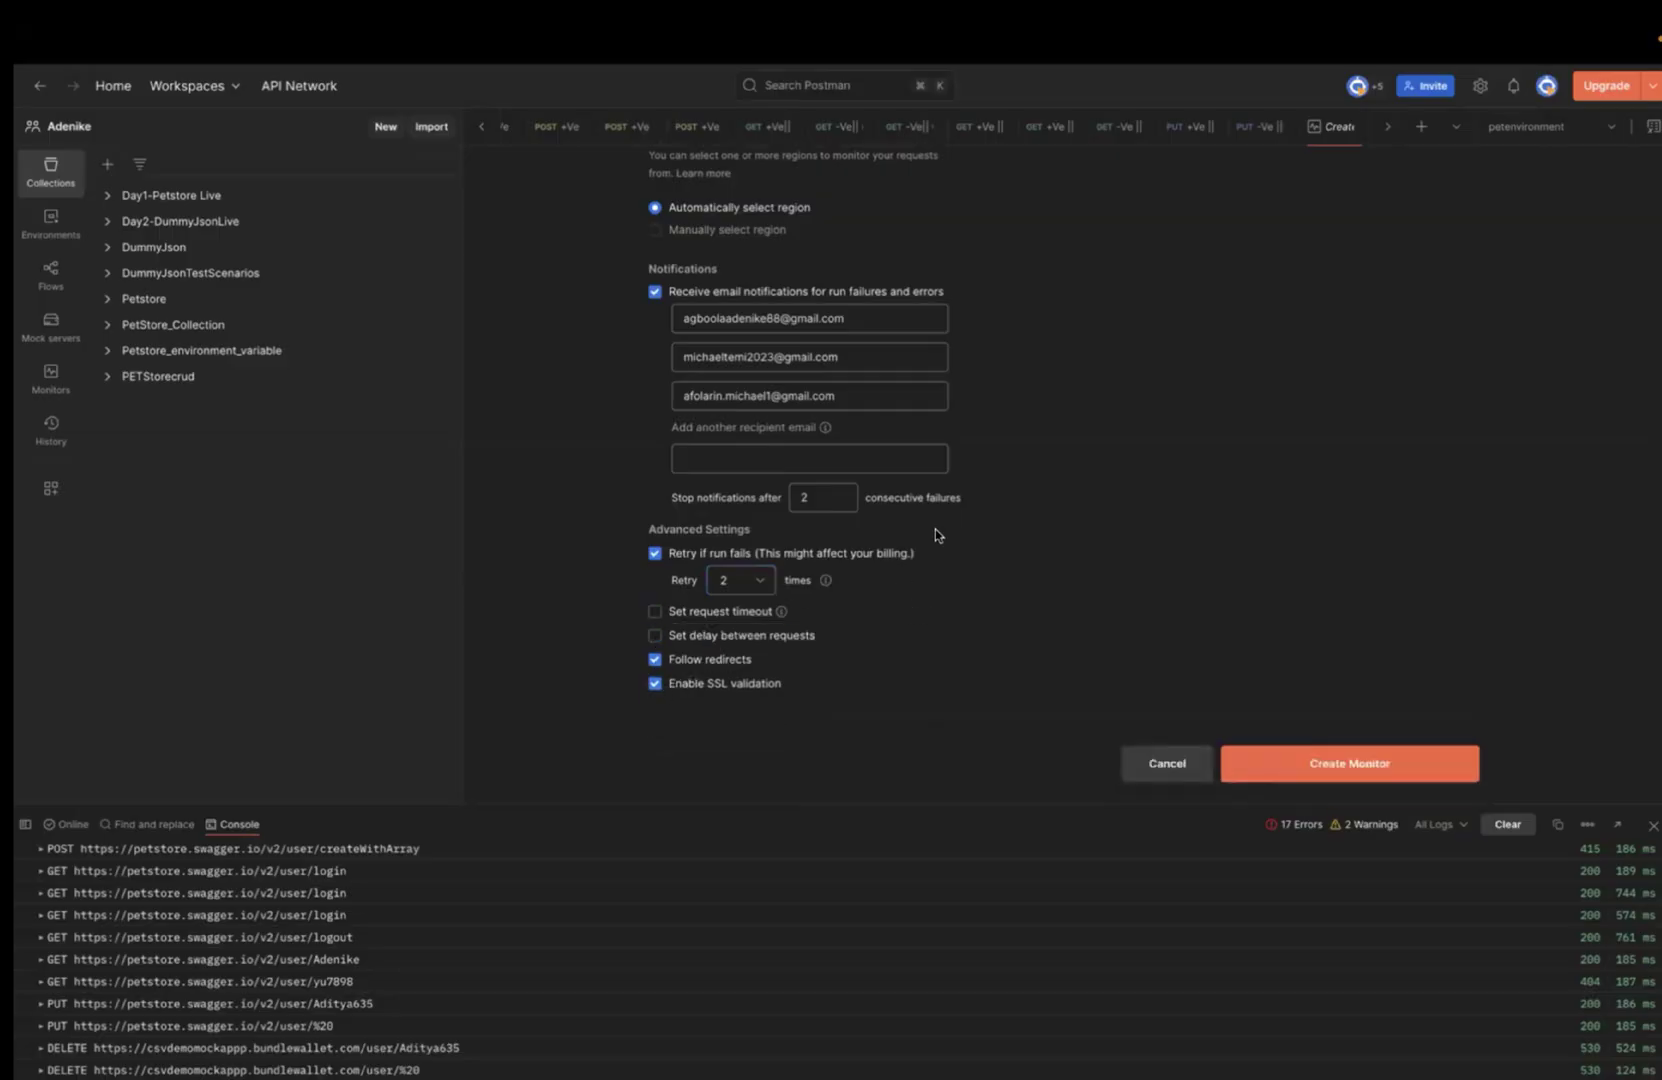
scroll(962, 515, "up", 5)
scroll(962, 515, "down", 5)
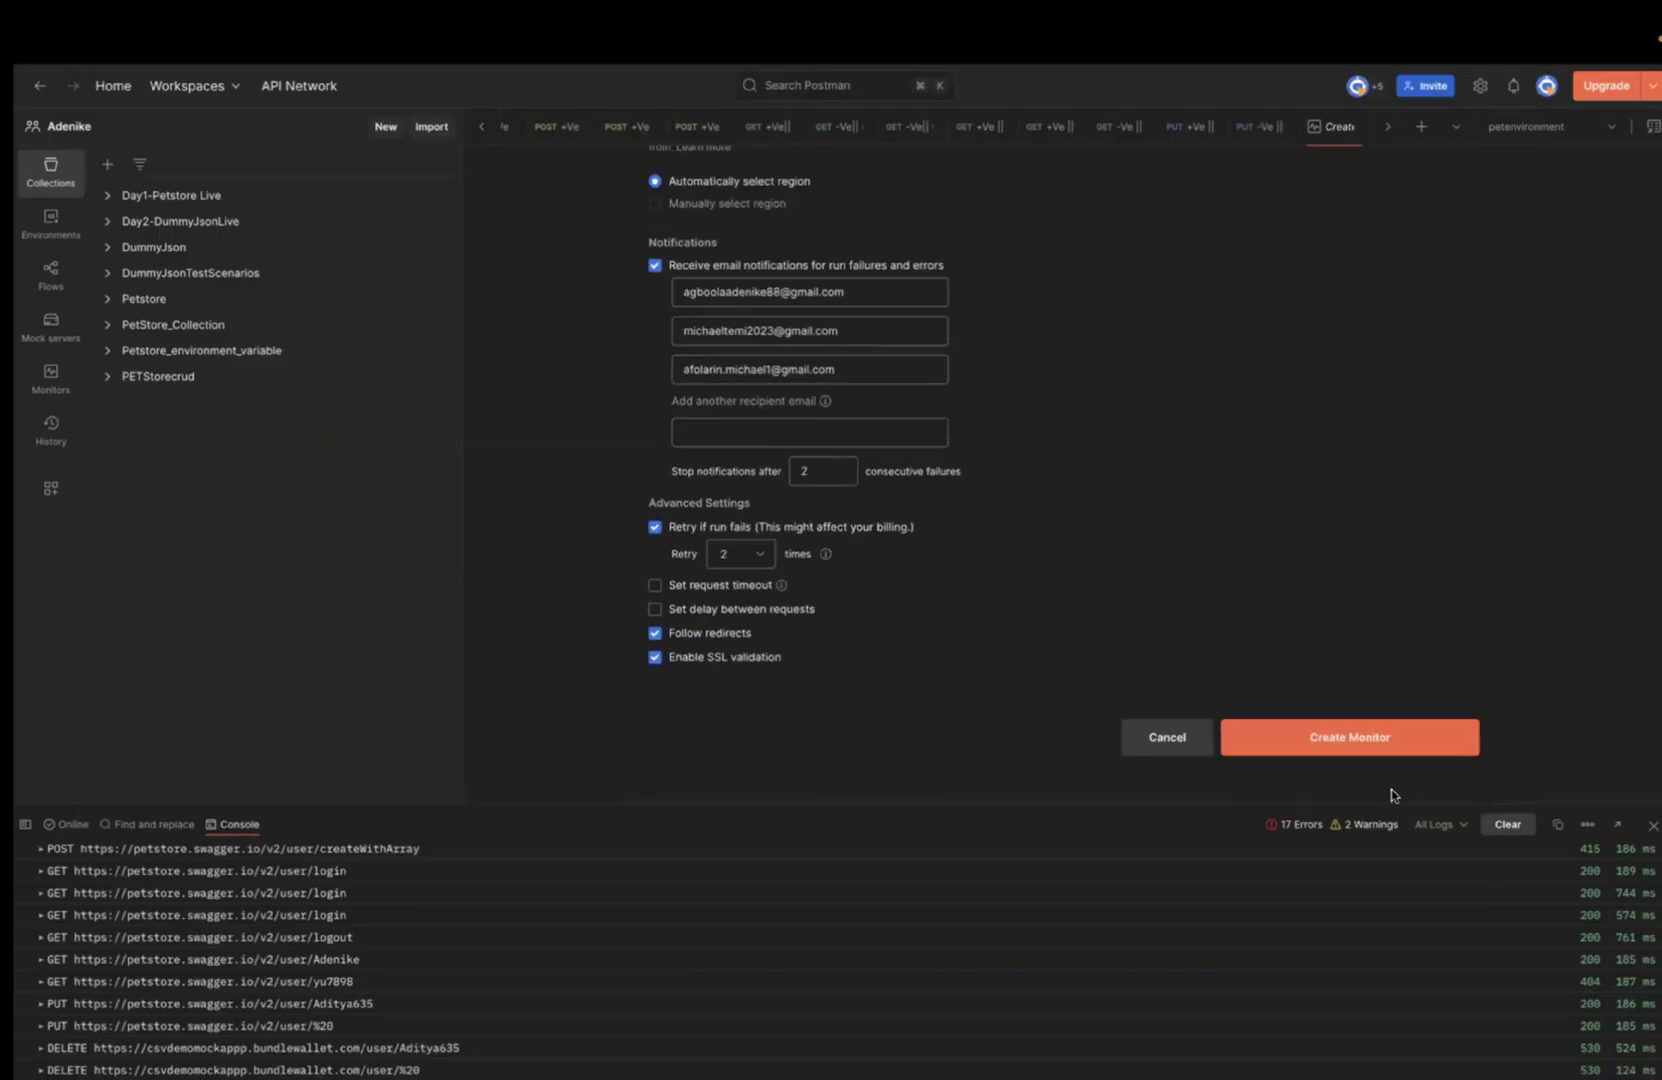
left_click(1347, 745)
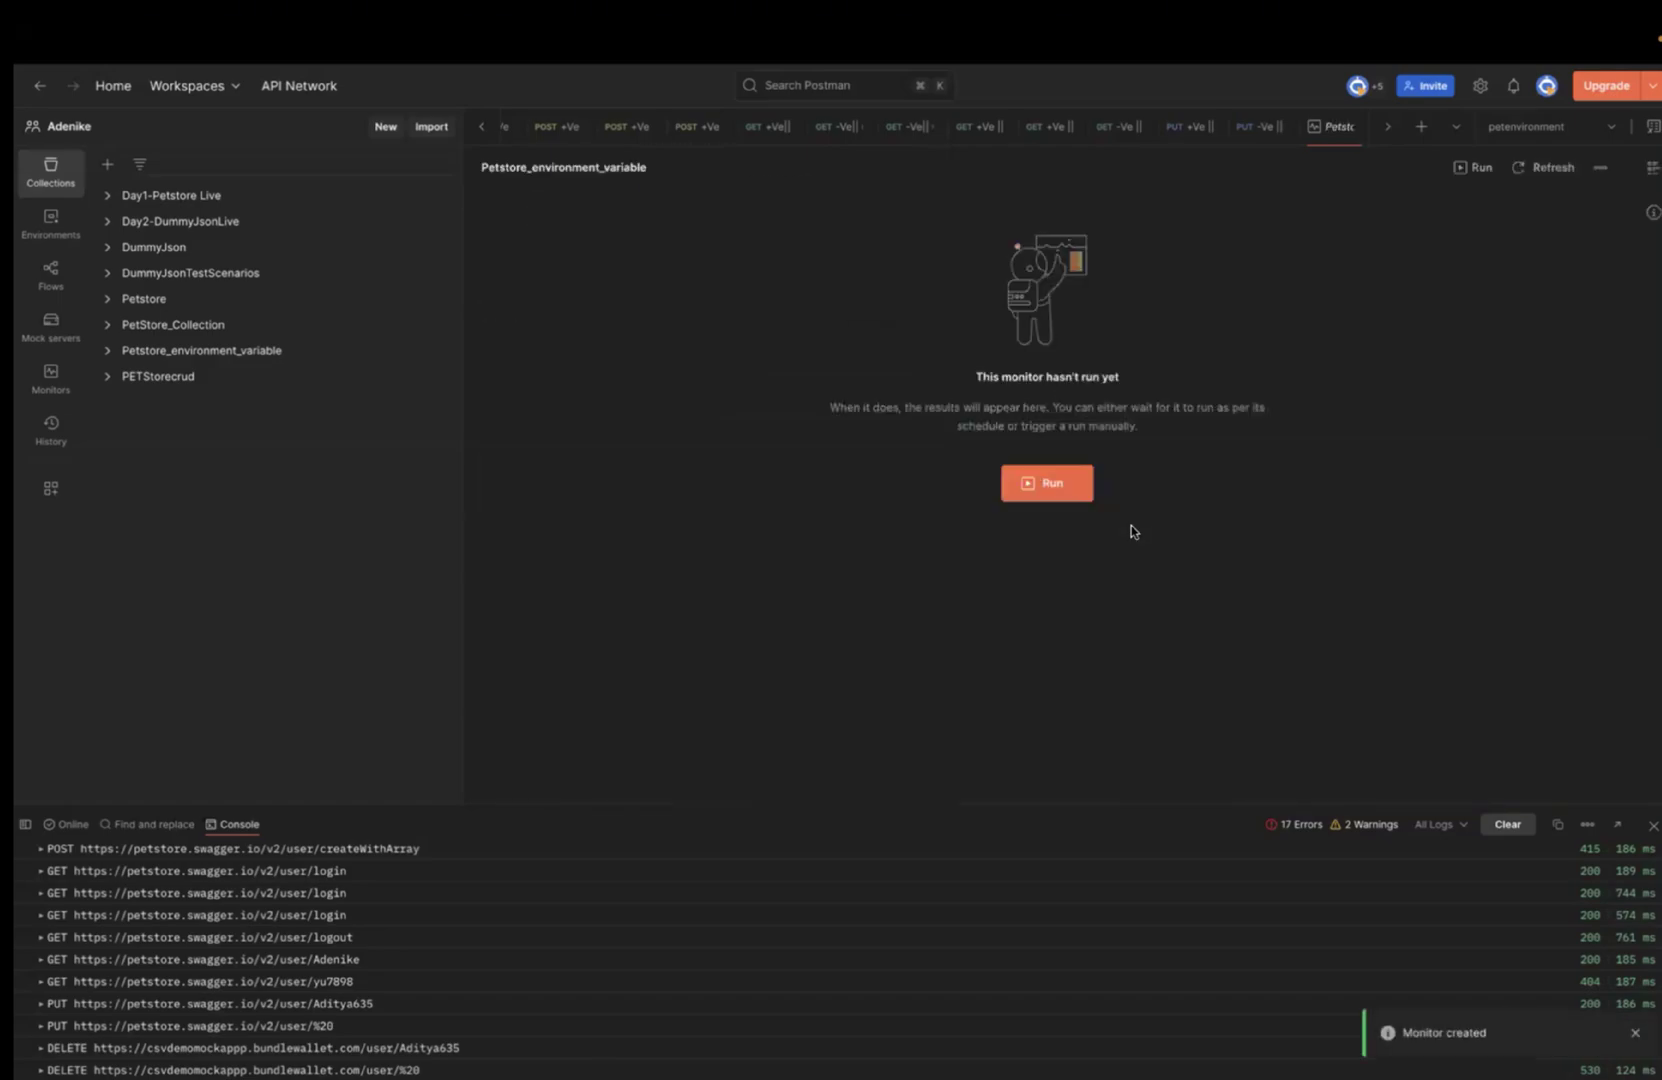
Step: Run the new monitor manually and review its run summary and the test results of each request
left_click(1058, 490)
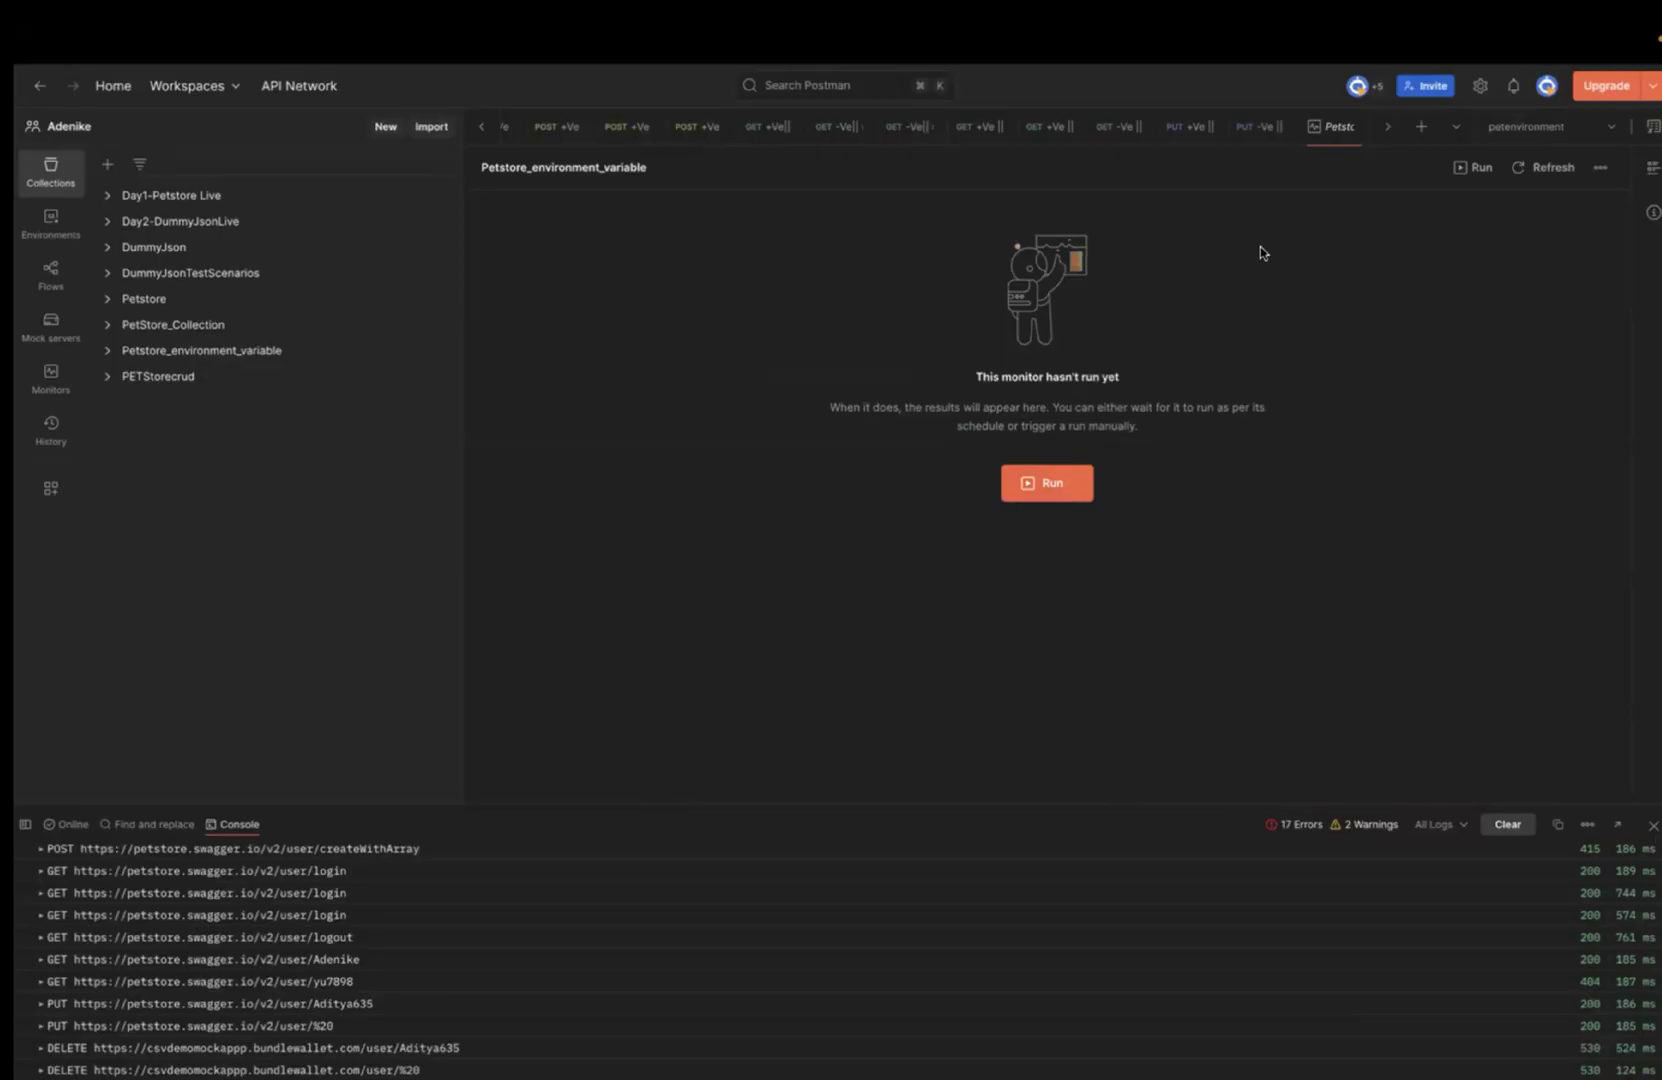
left_click(1040, 495)
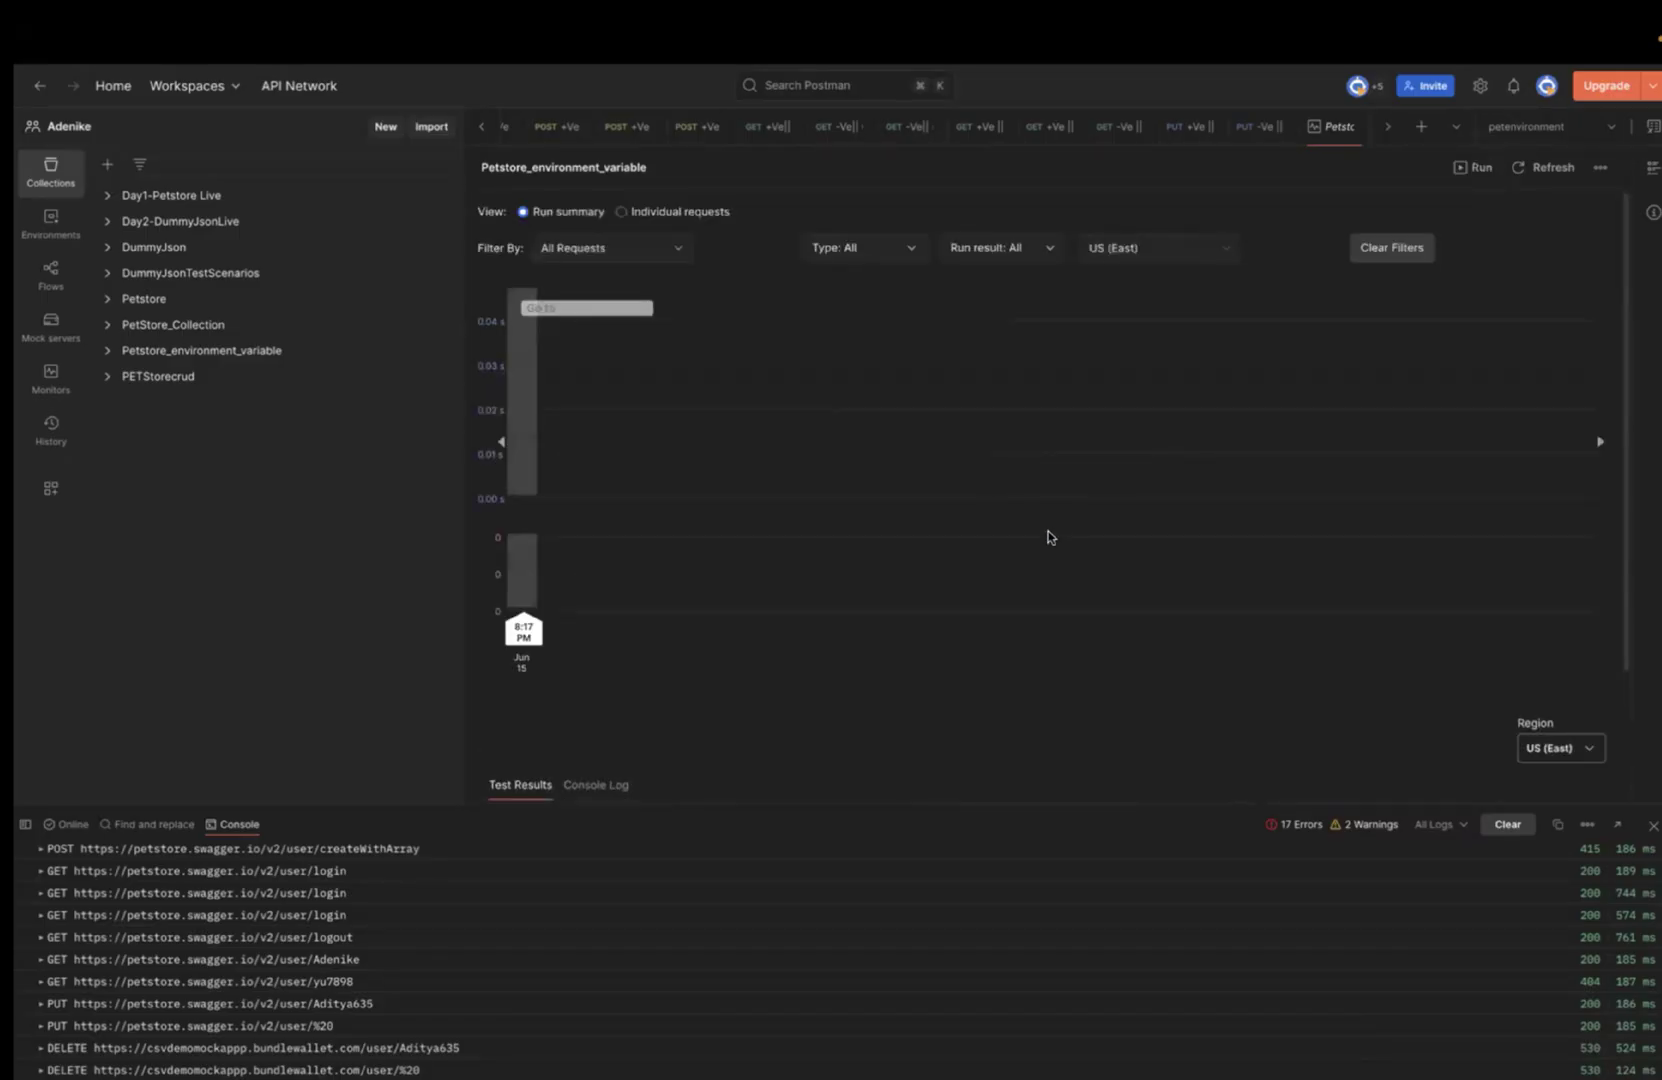
scroll(1047, 537, "down", 5)
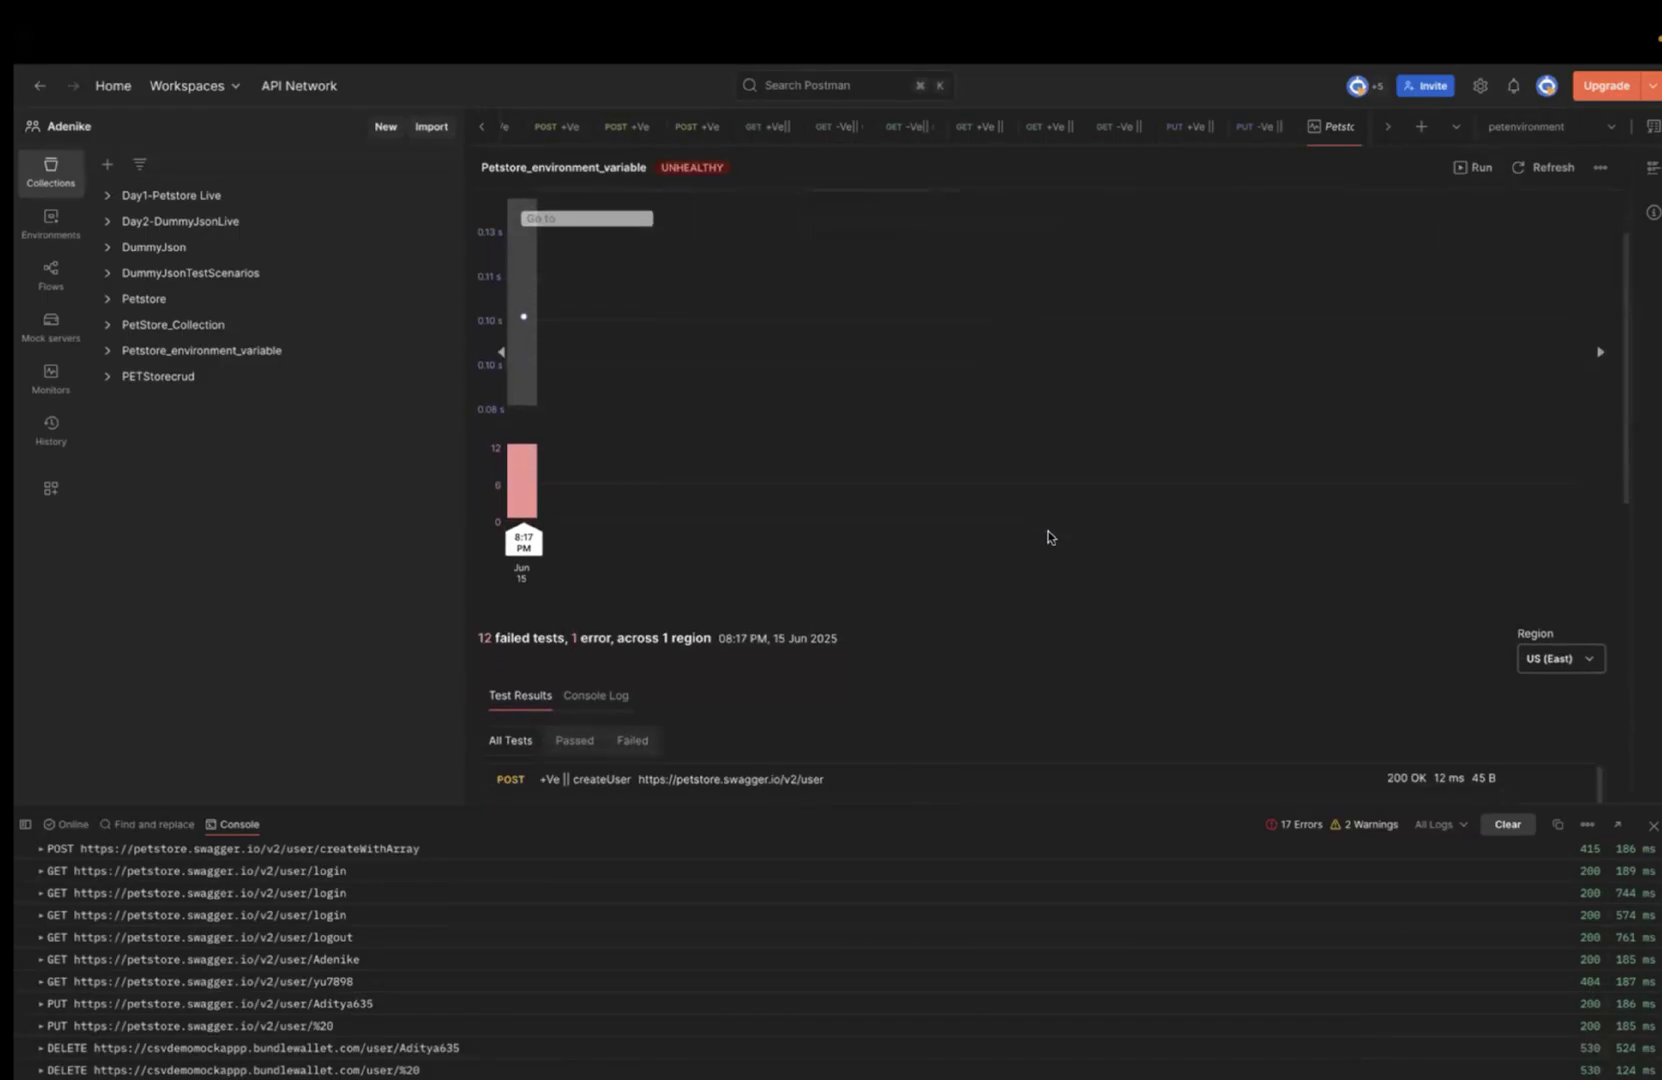
scroll(1047, 537, "down", 1)
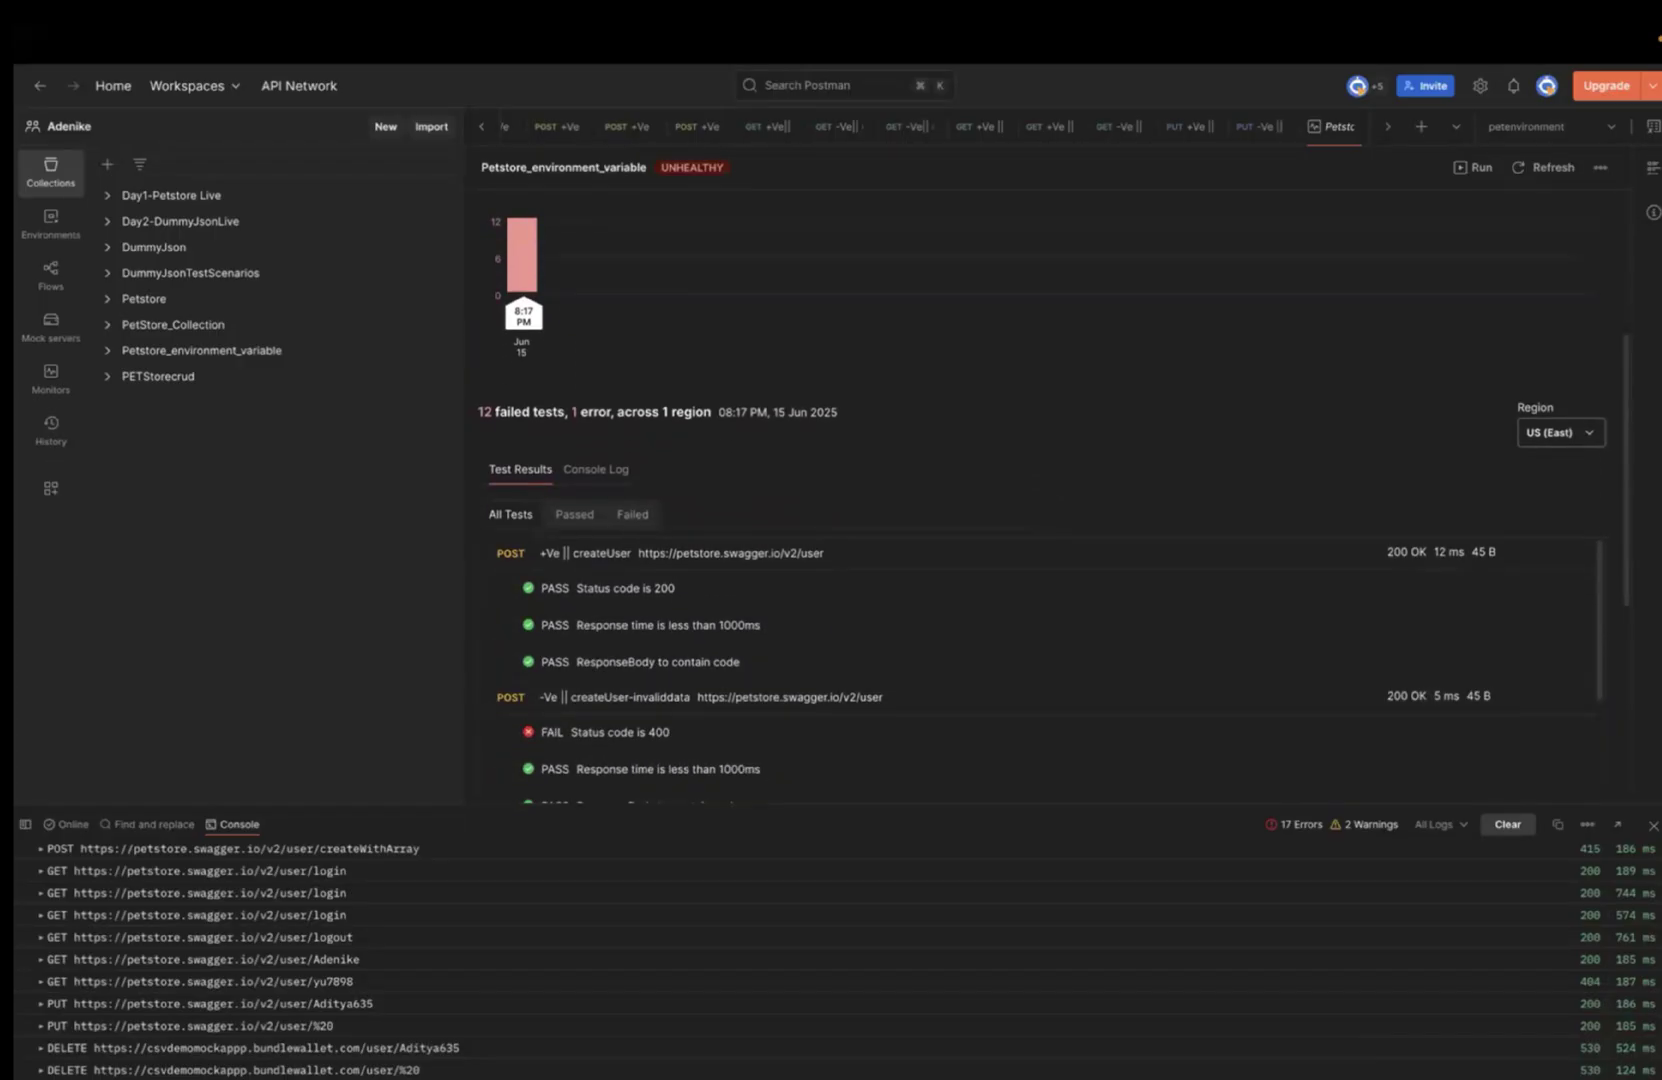
scroll(1100, 698, "down", 5)
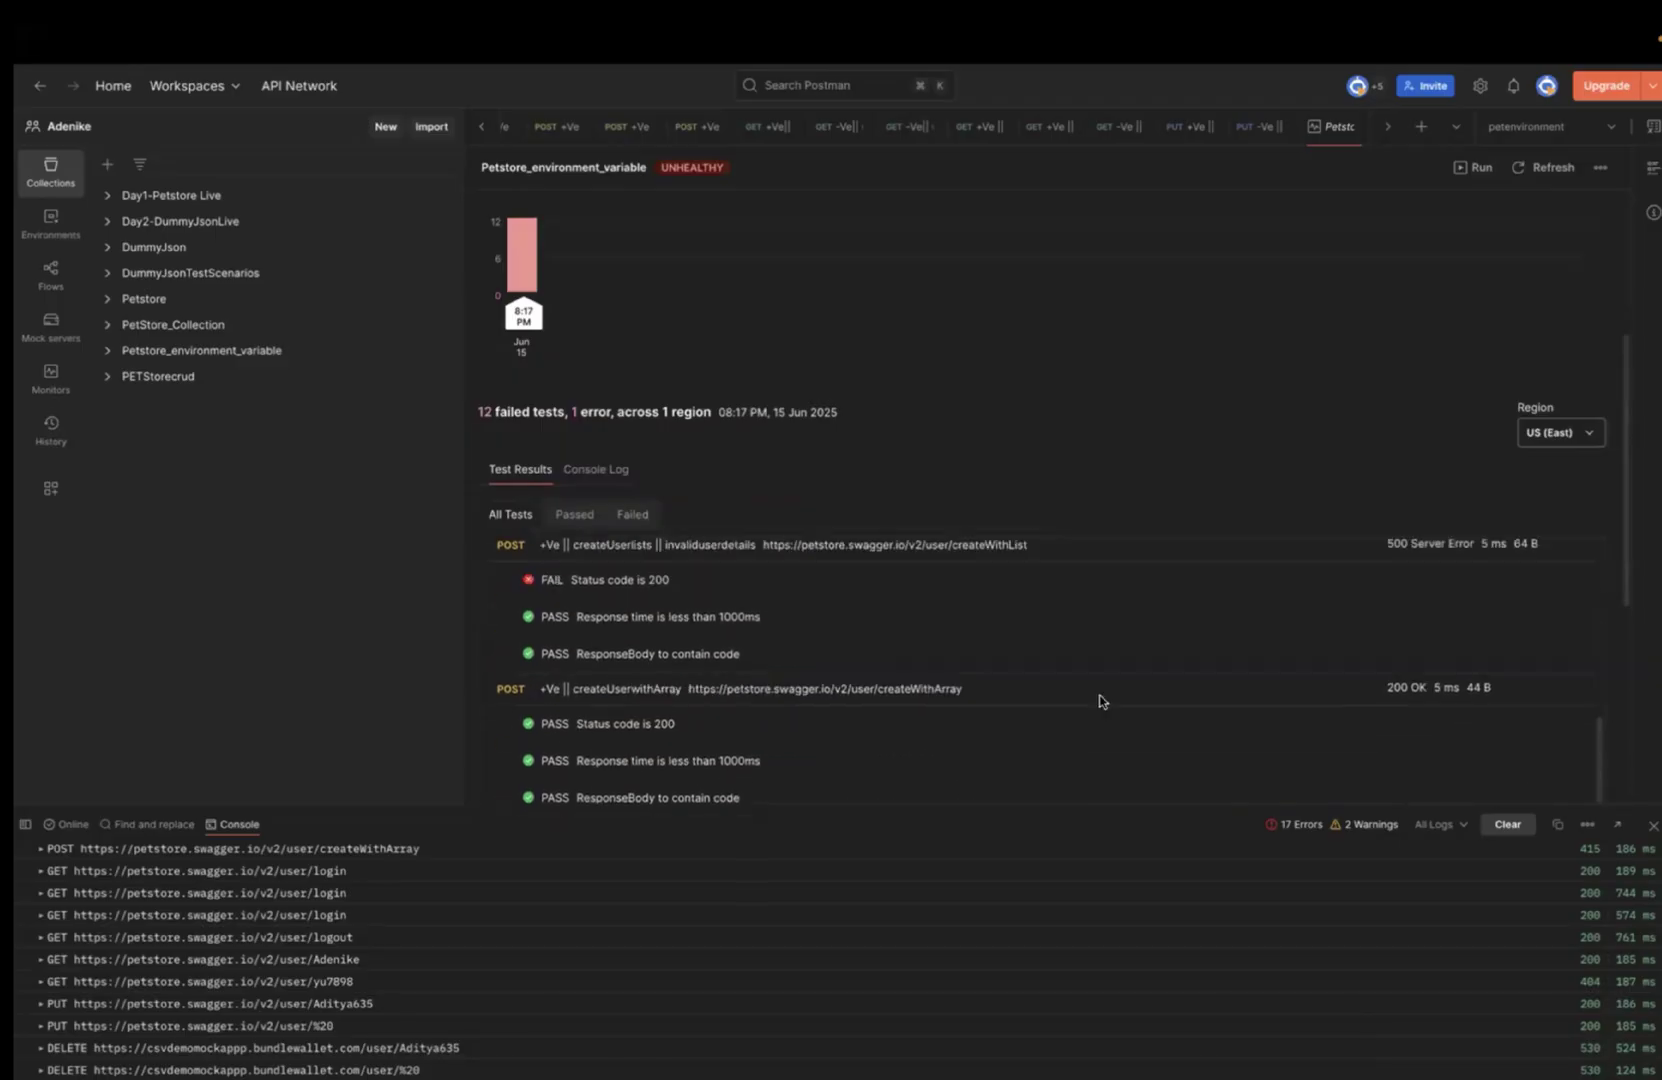
scroll(1100, 700, "down", 10)
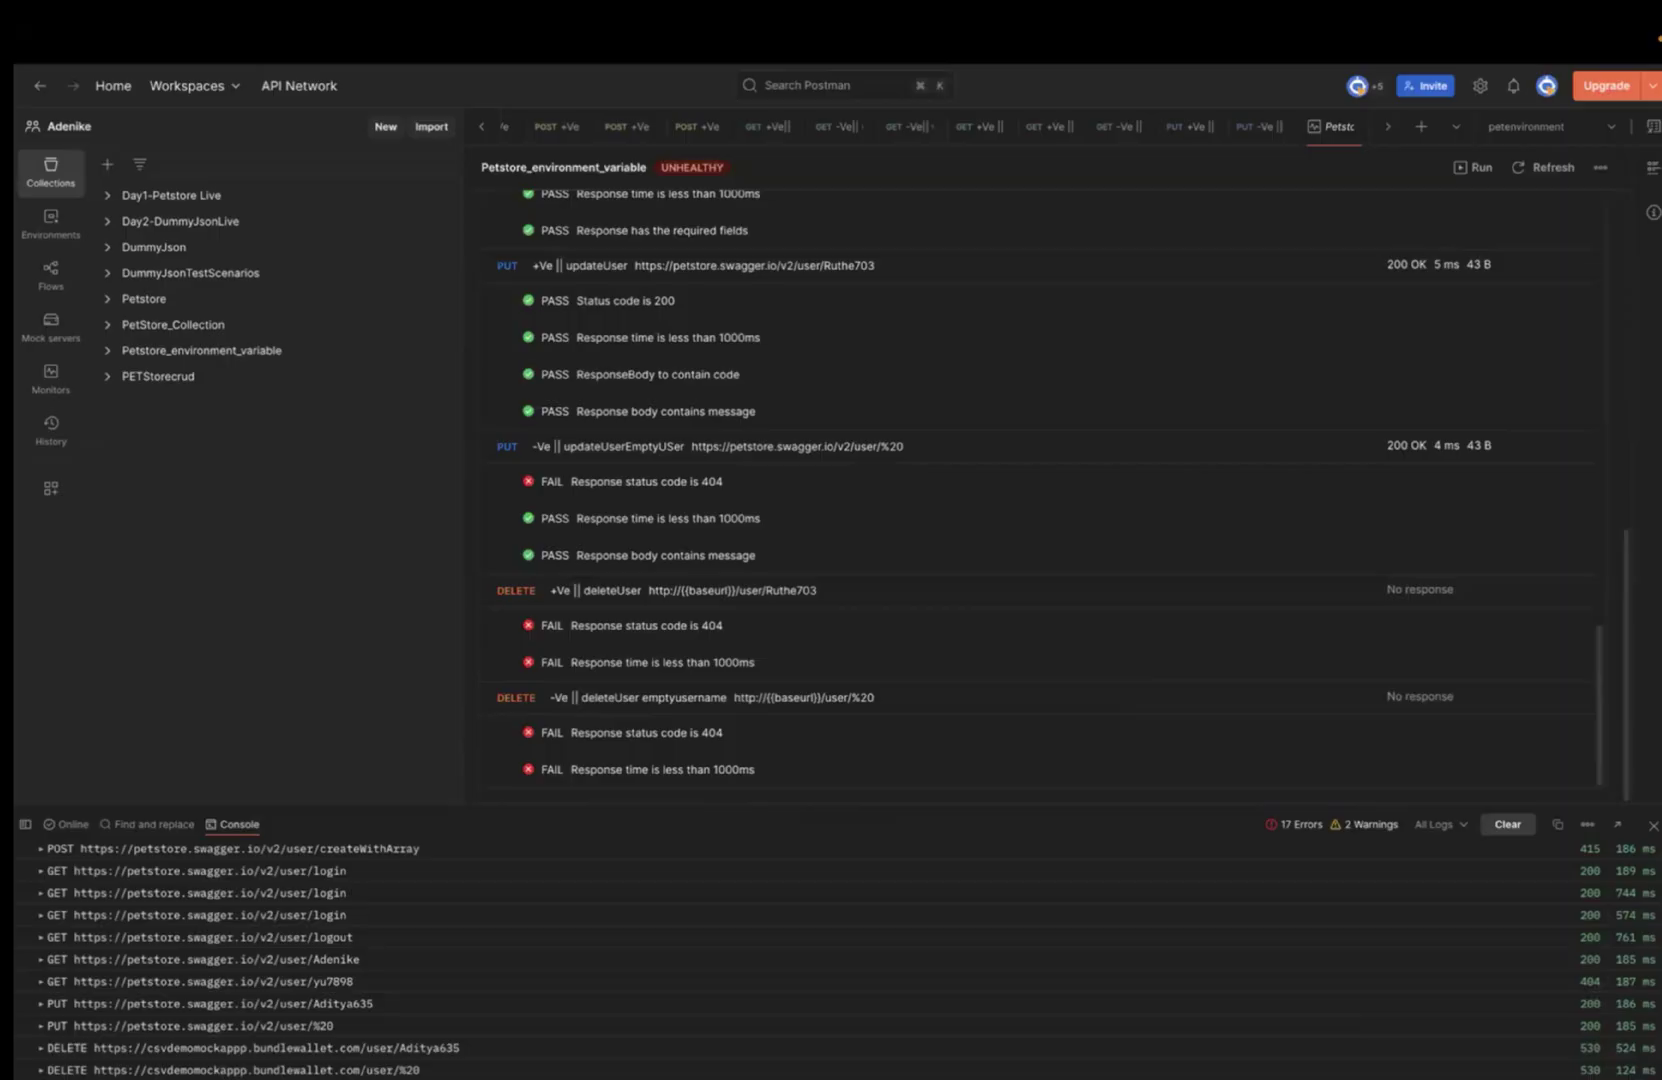
Step: Switch to Finder, show the contents of the newman folder inside petstore, and minimize the Finder window
key("ctrl+Left")
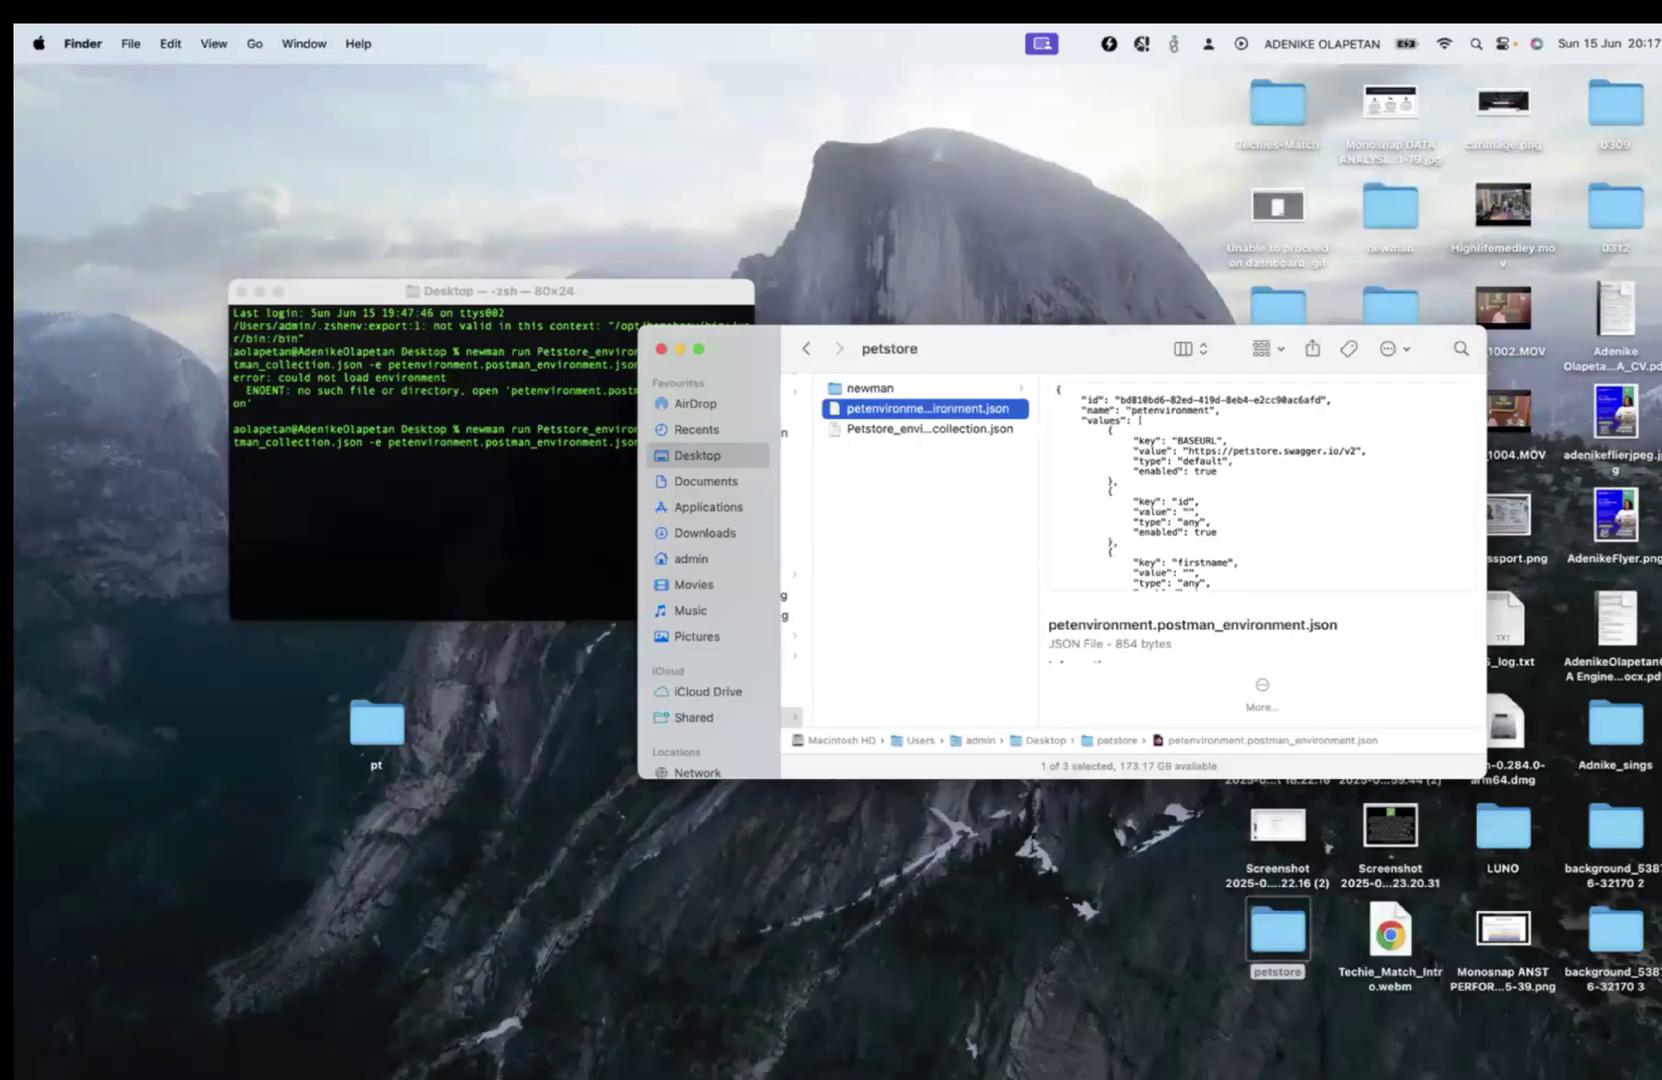
key("super+Tab")
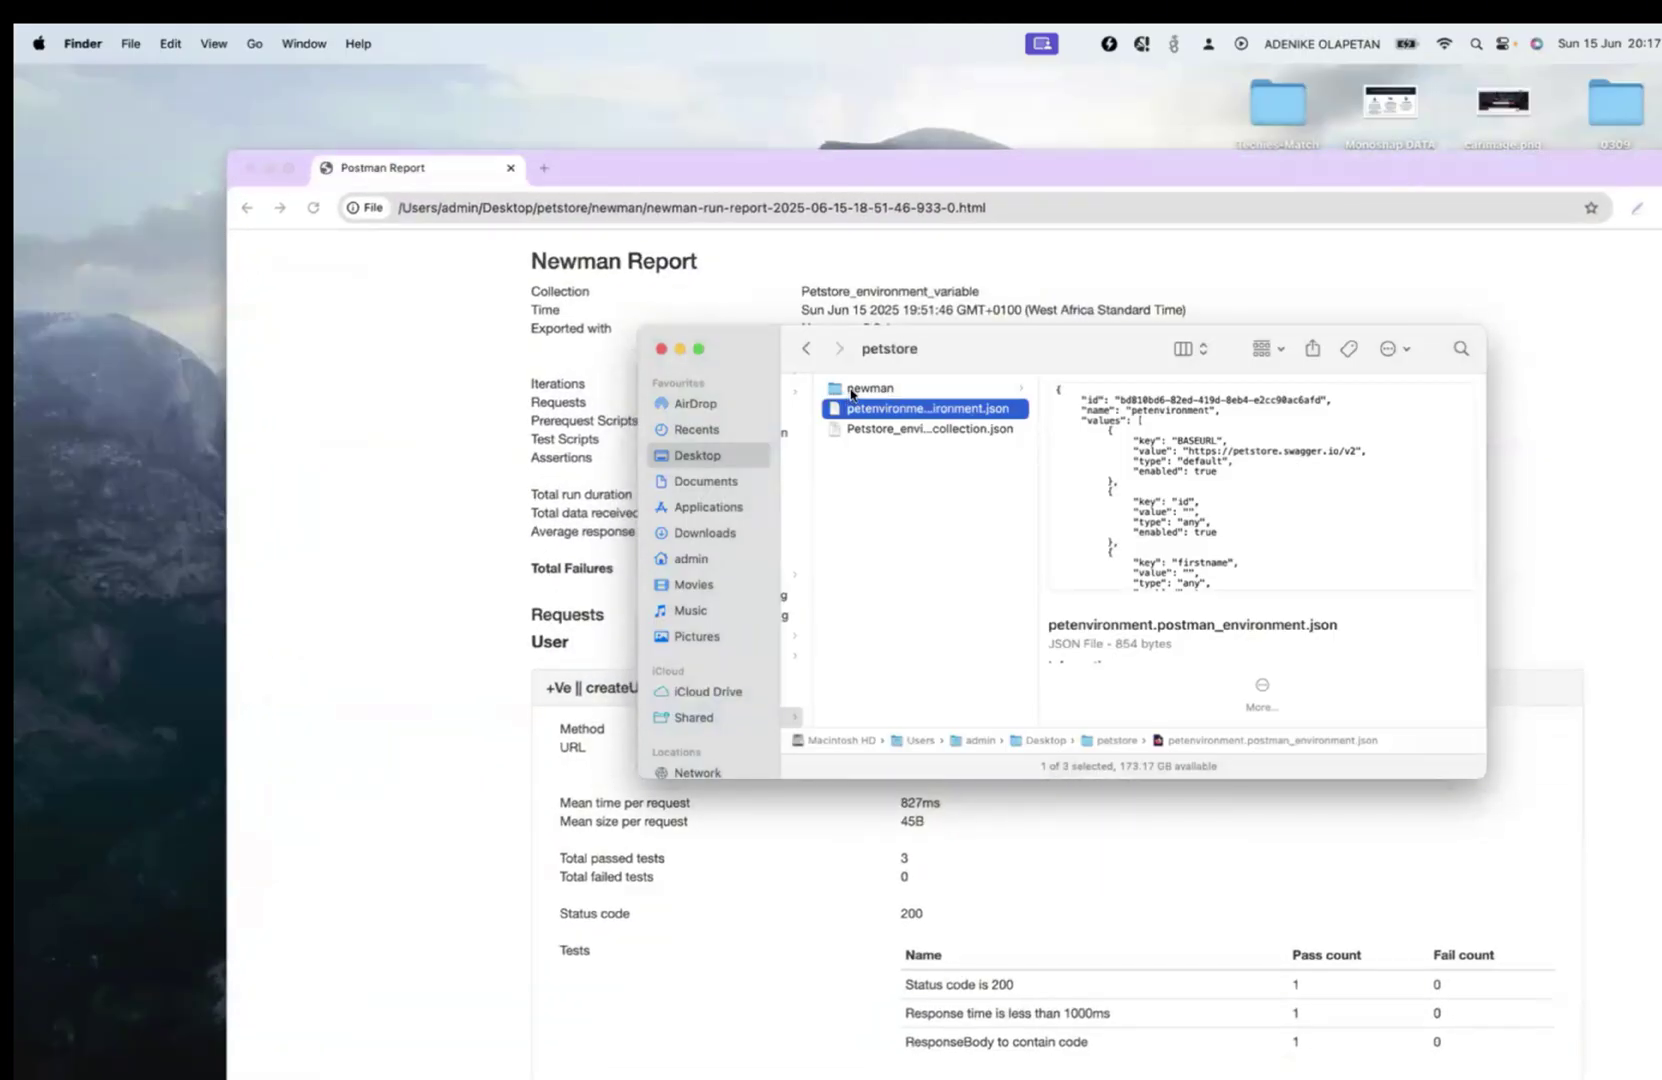
left_click(851, 393)
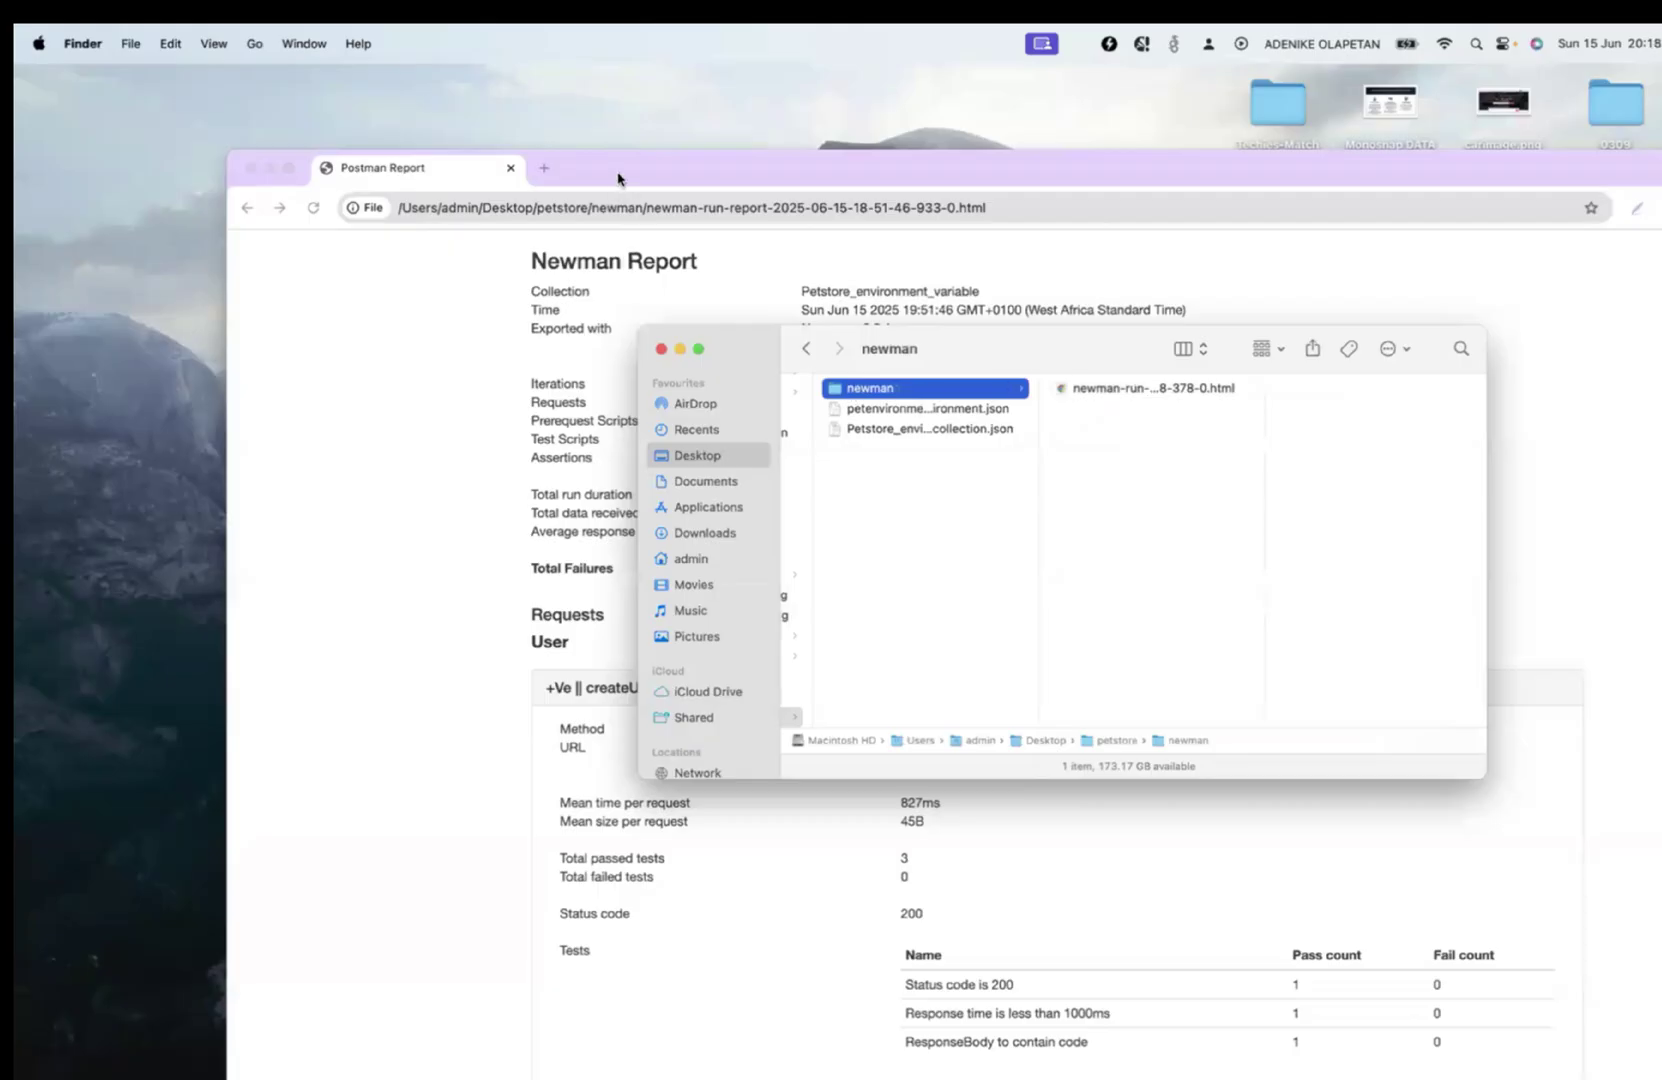
left_click(680, 349)
Step: Examine the request results and the Failures section of the Newman report in Chrome
scroll(937, 705, "down", 10)
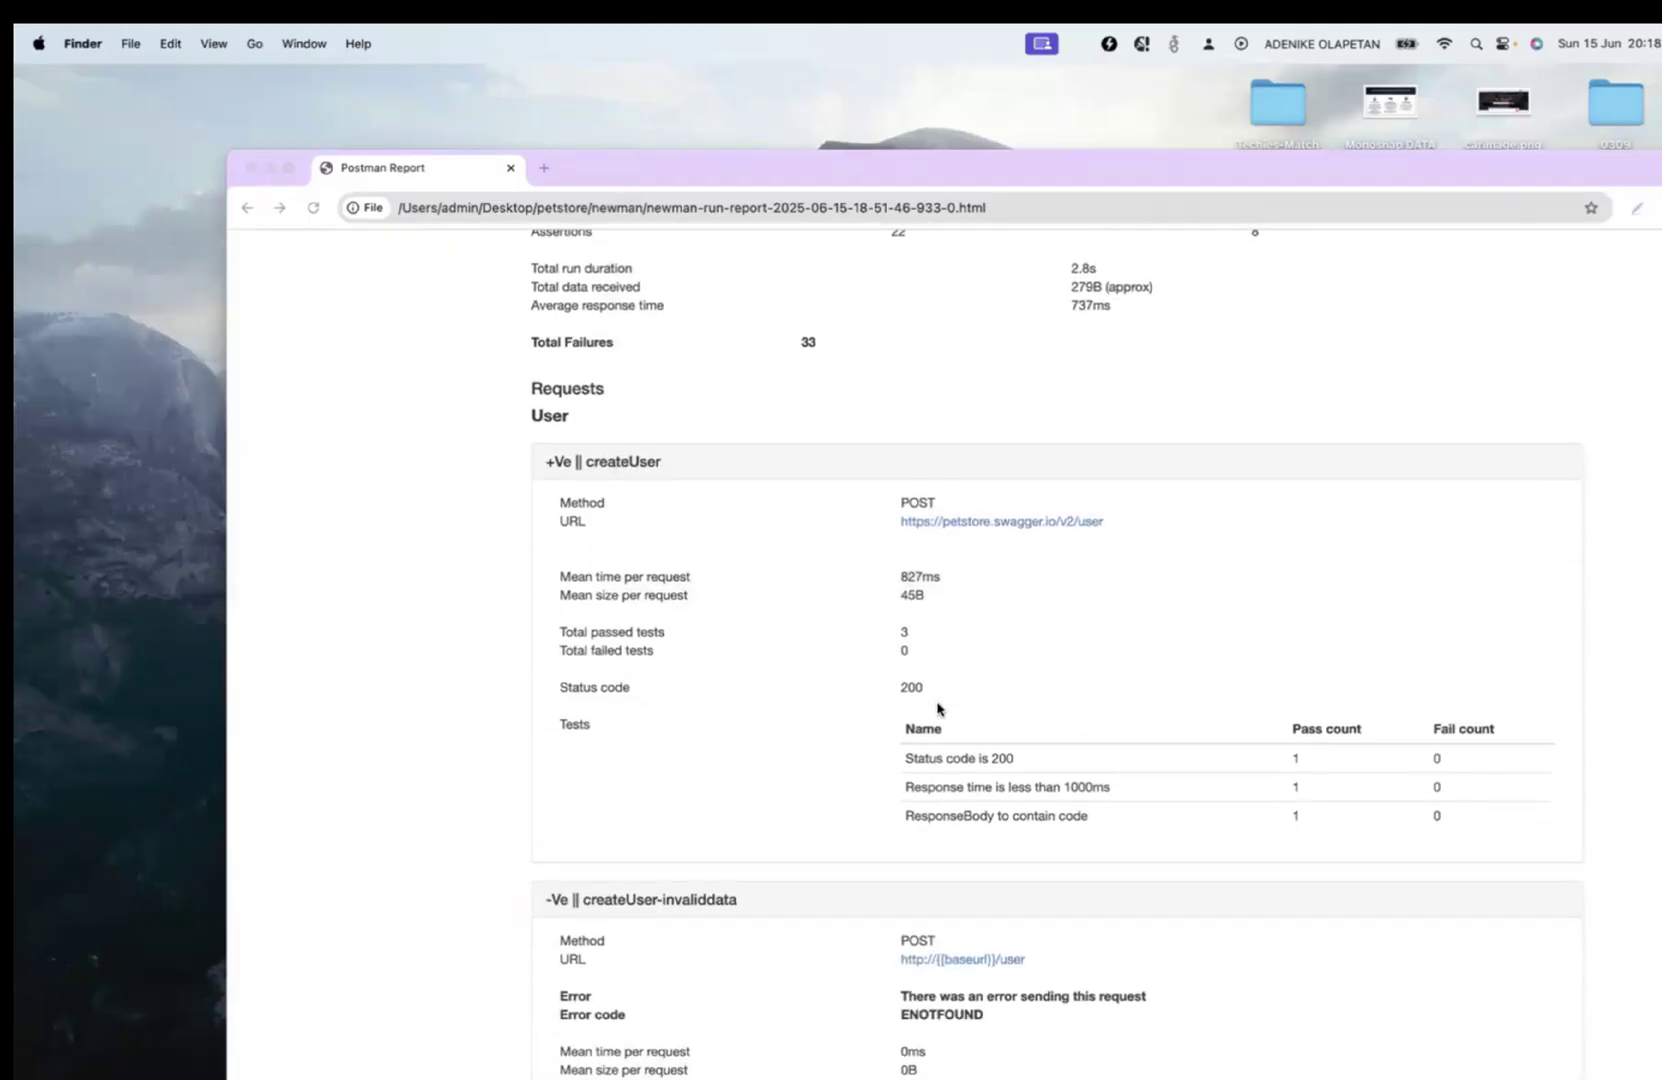
scroll(939, 708, "down", 20)
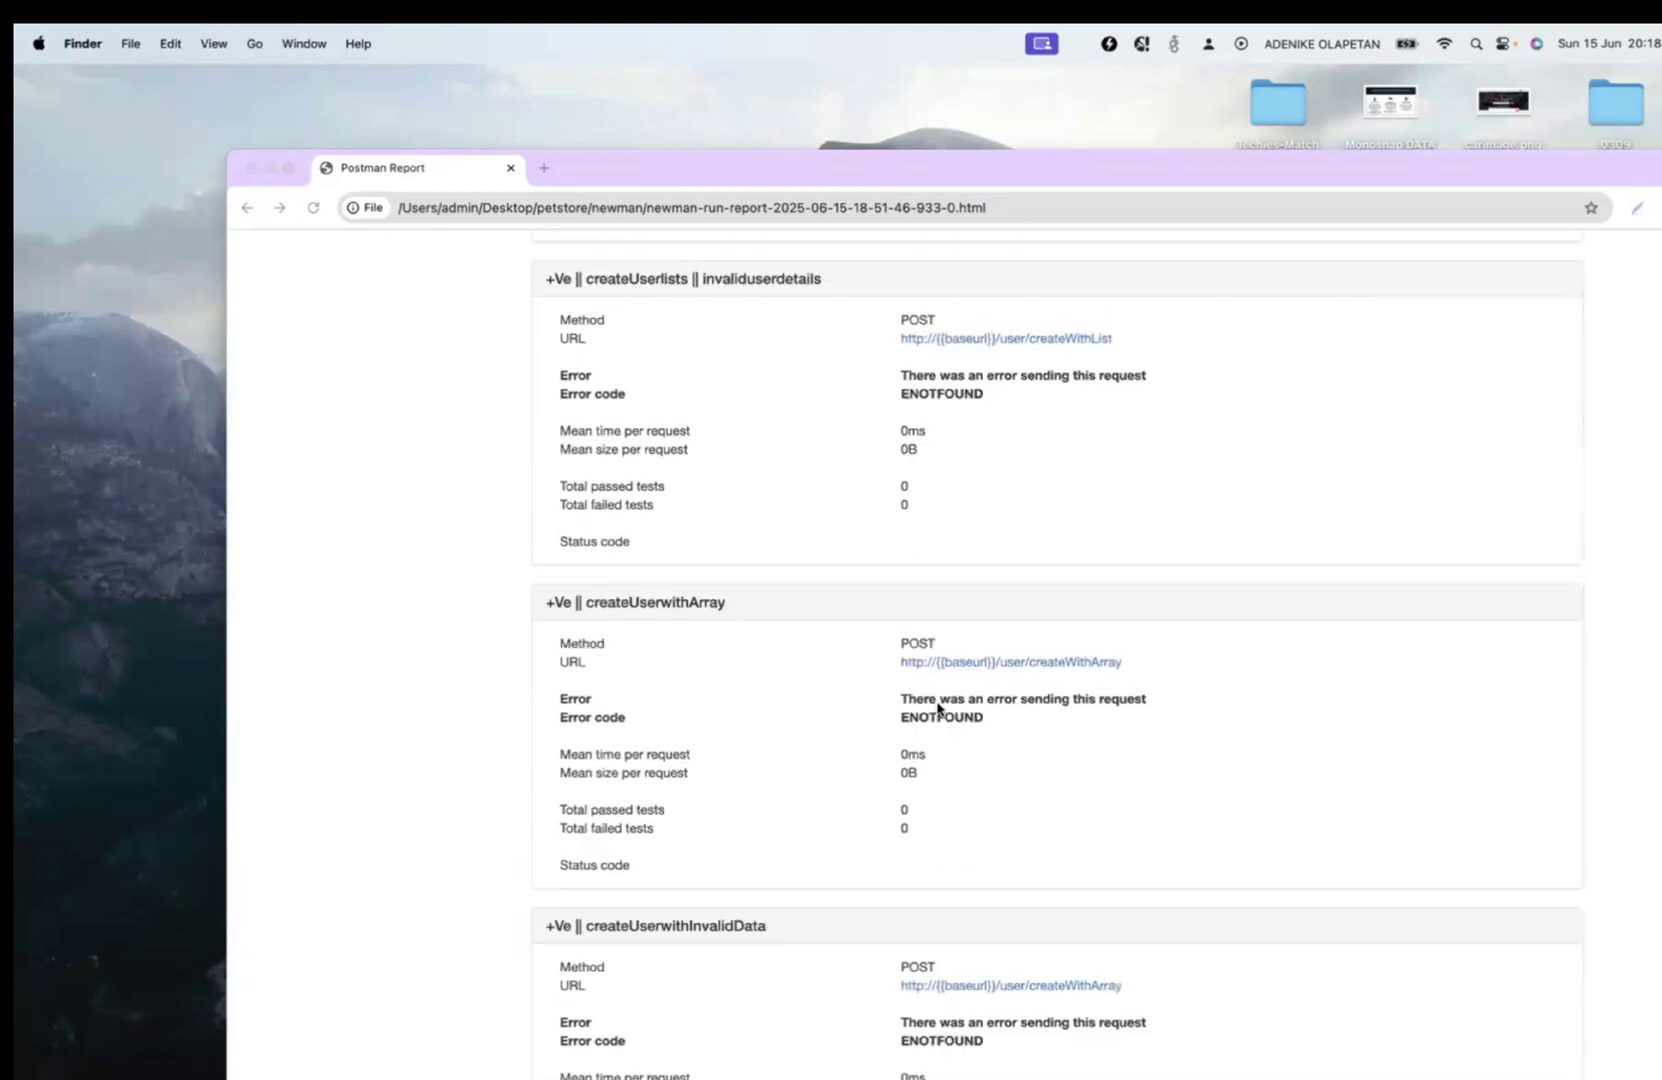
scroll(937, 708, "down", 17)
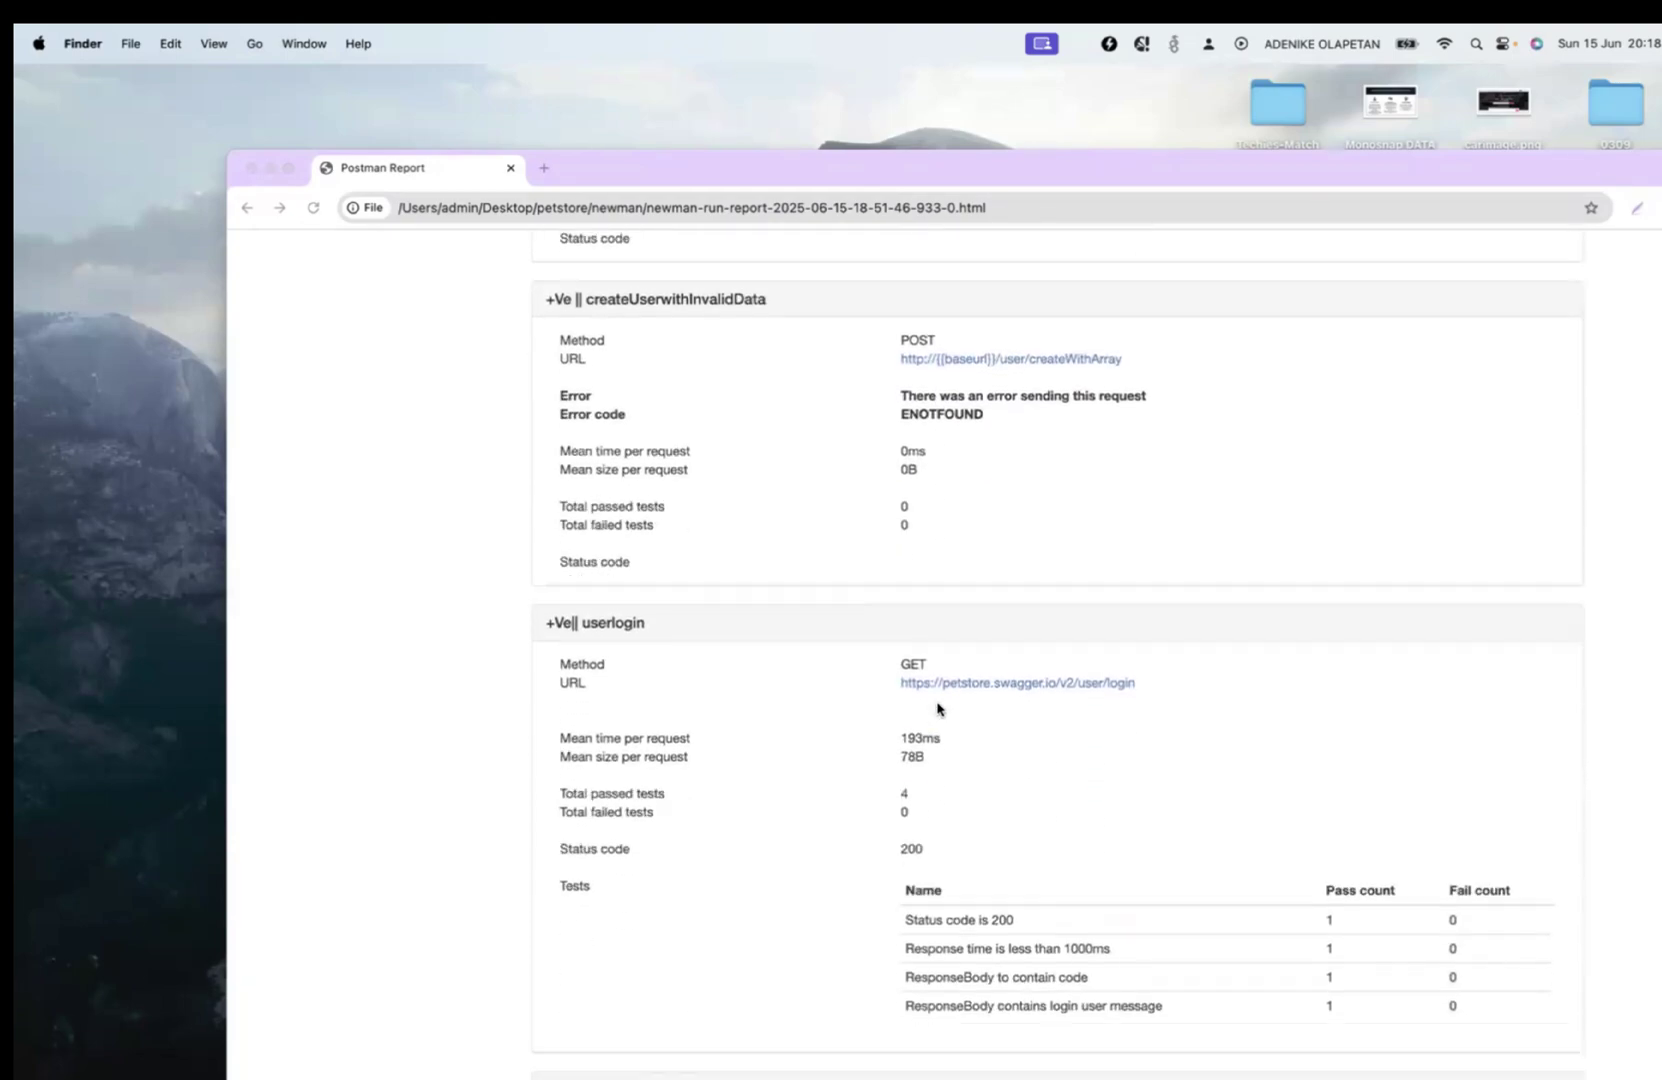
scroll(937, 708, "down", 20)
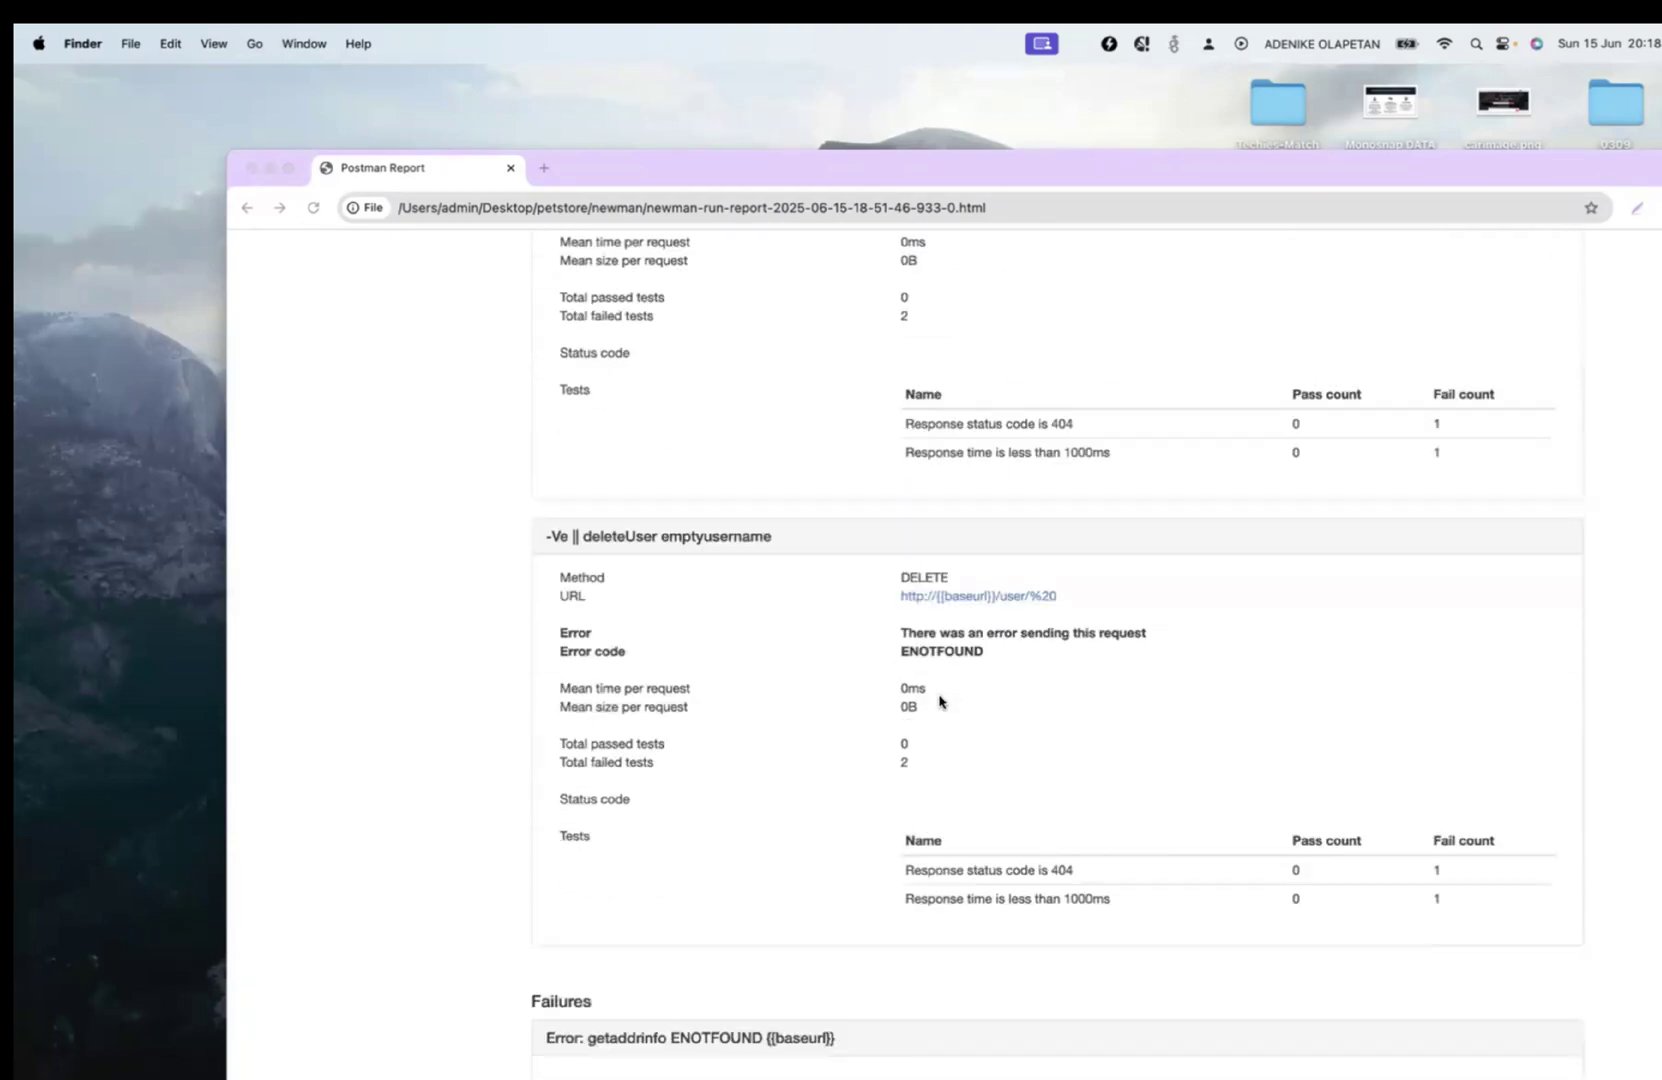
scroll(939, 701, "down", 20)
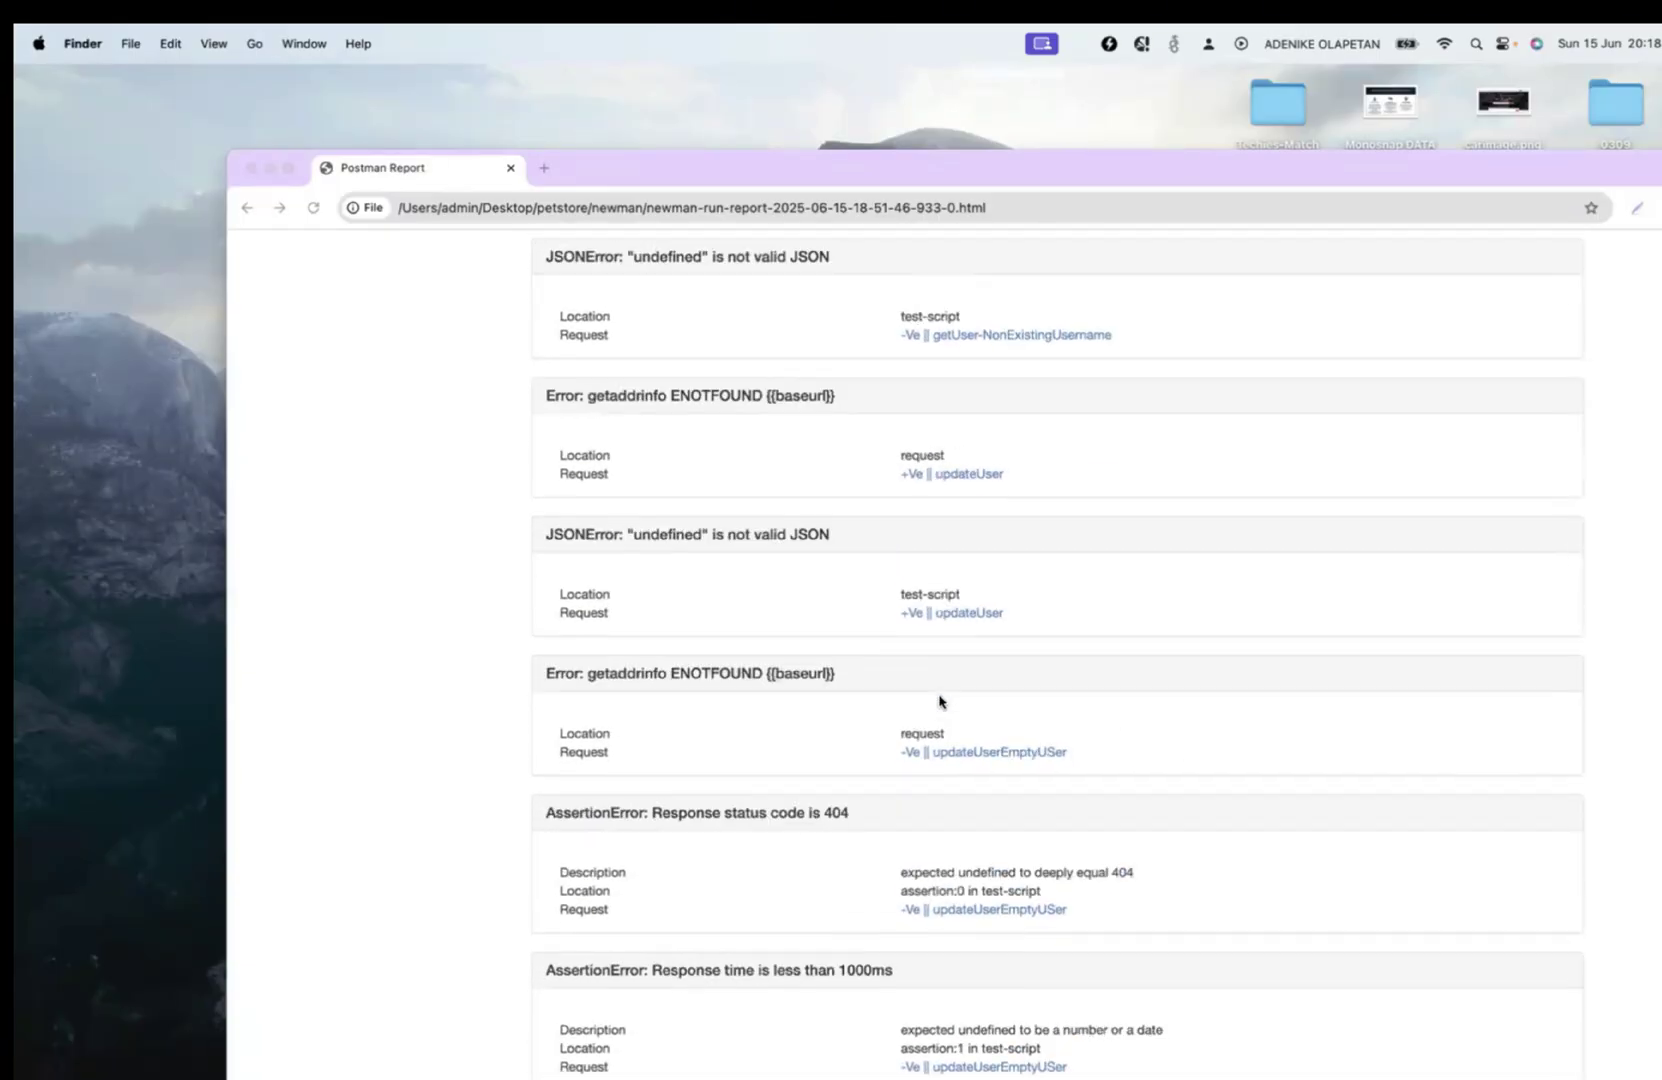
scroll(939, 701, "up", 20)
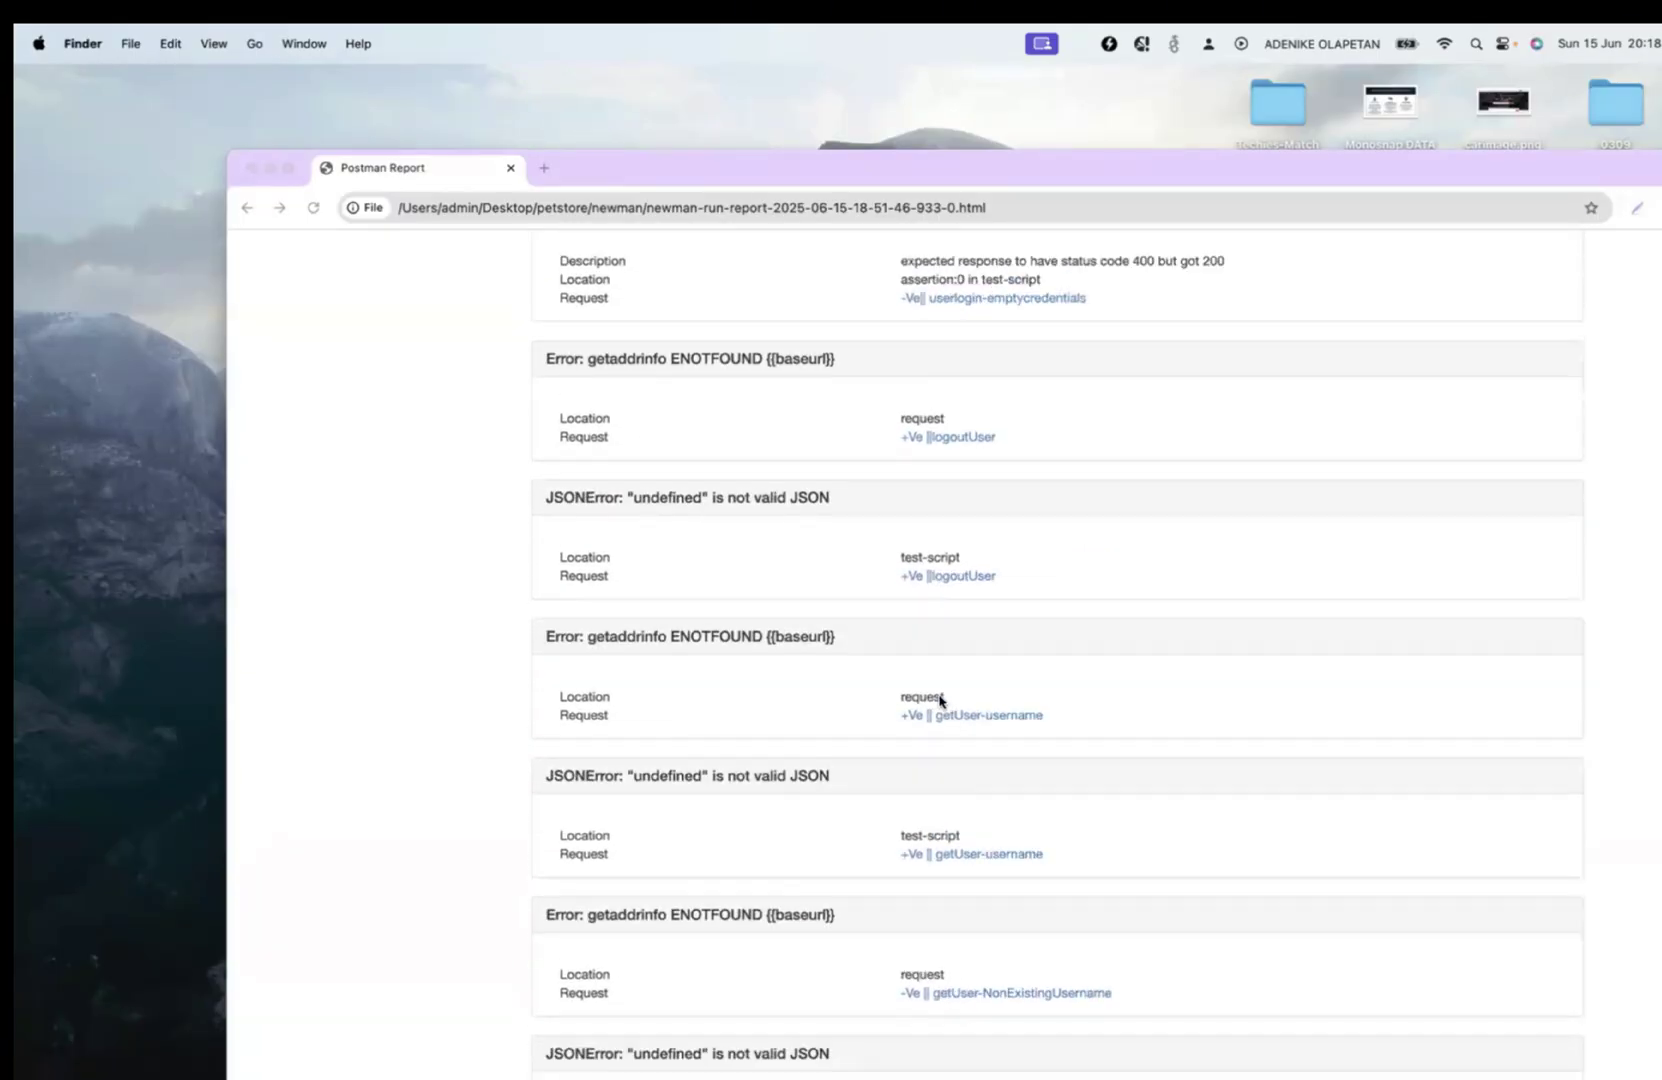
scroll(939, 701, "up", 20)
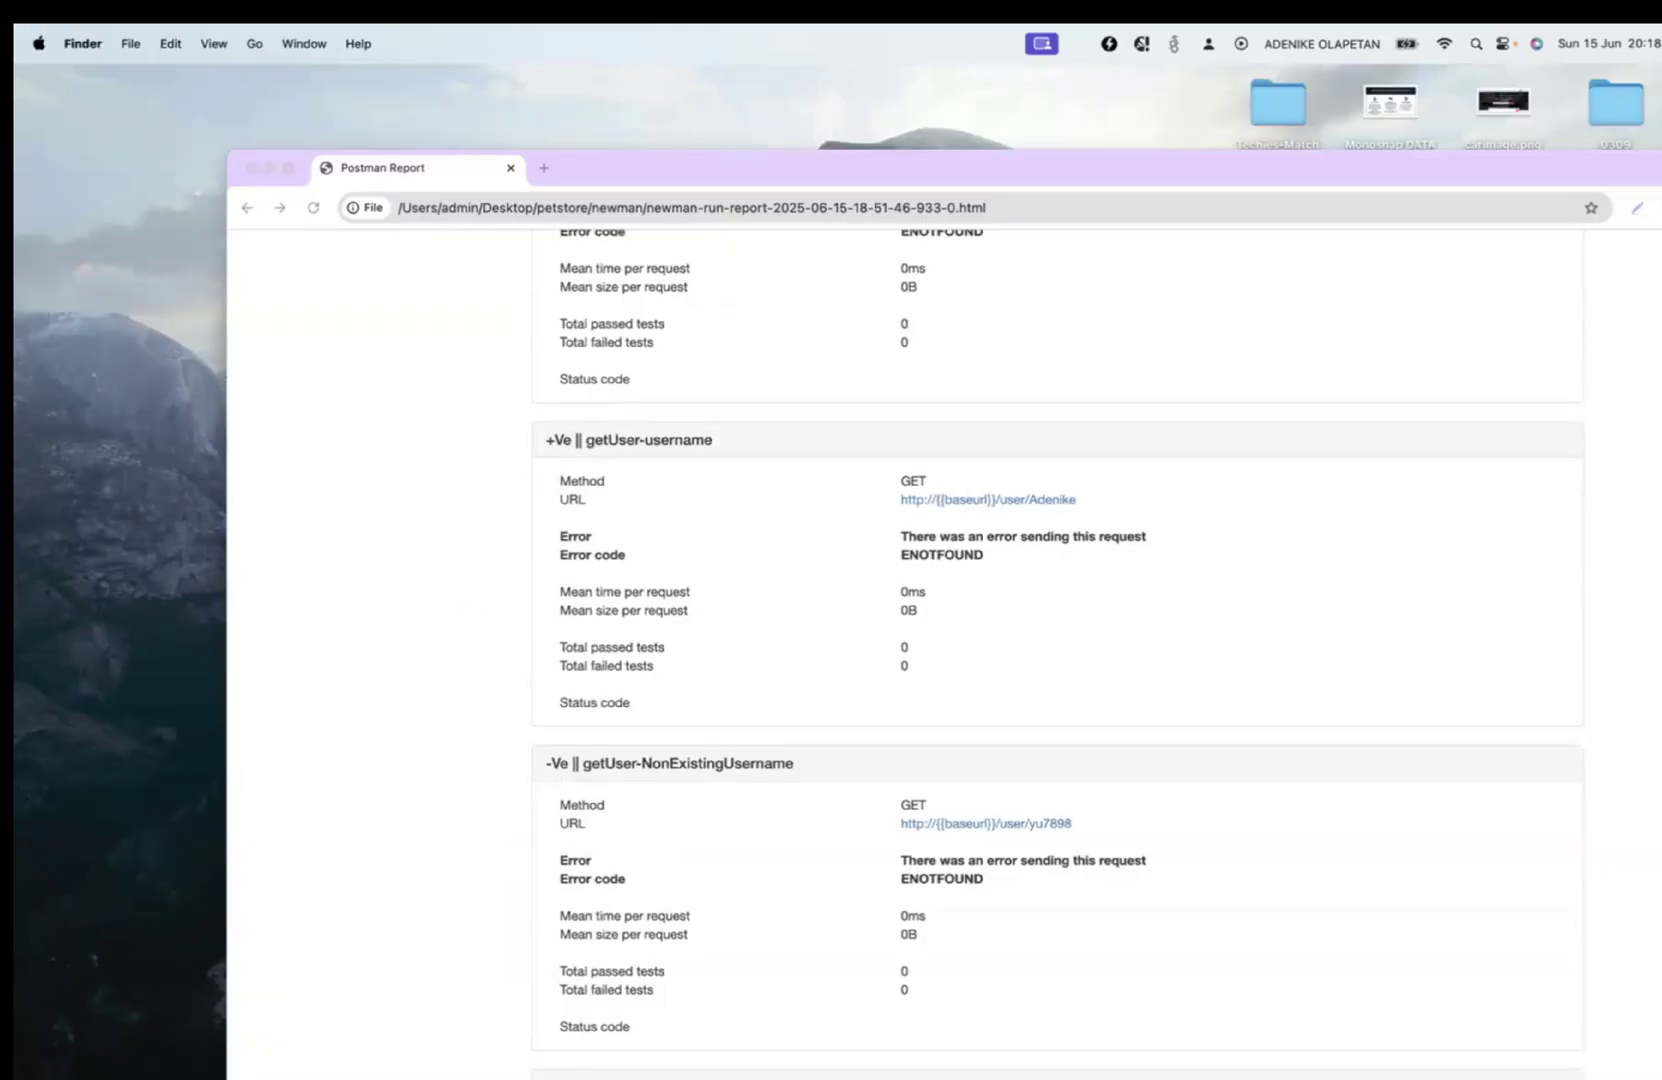
left_click(110, 876)
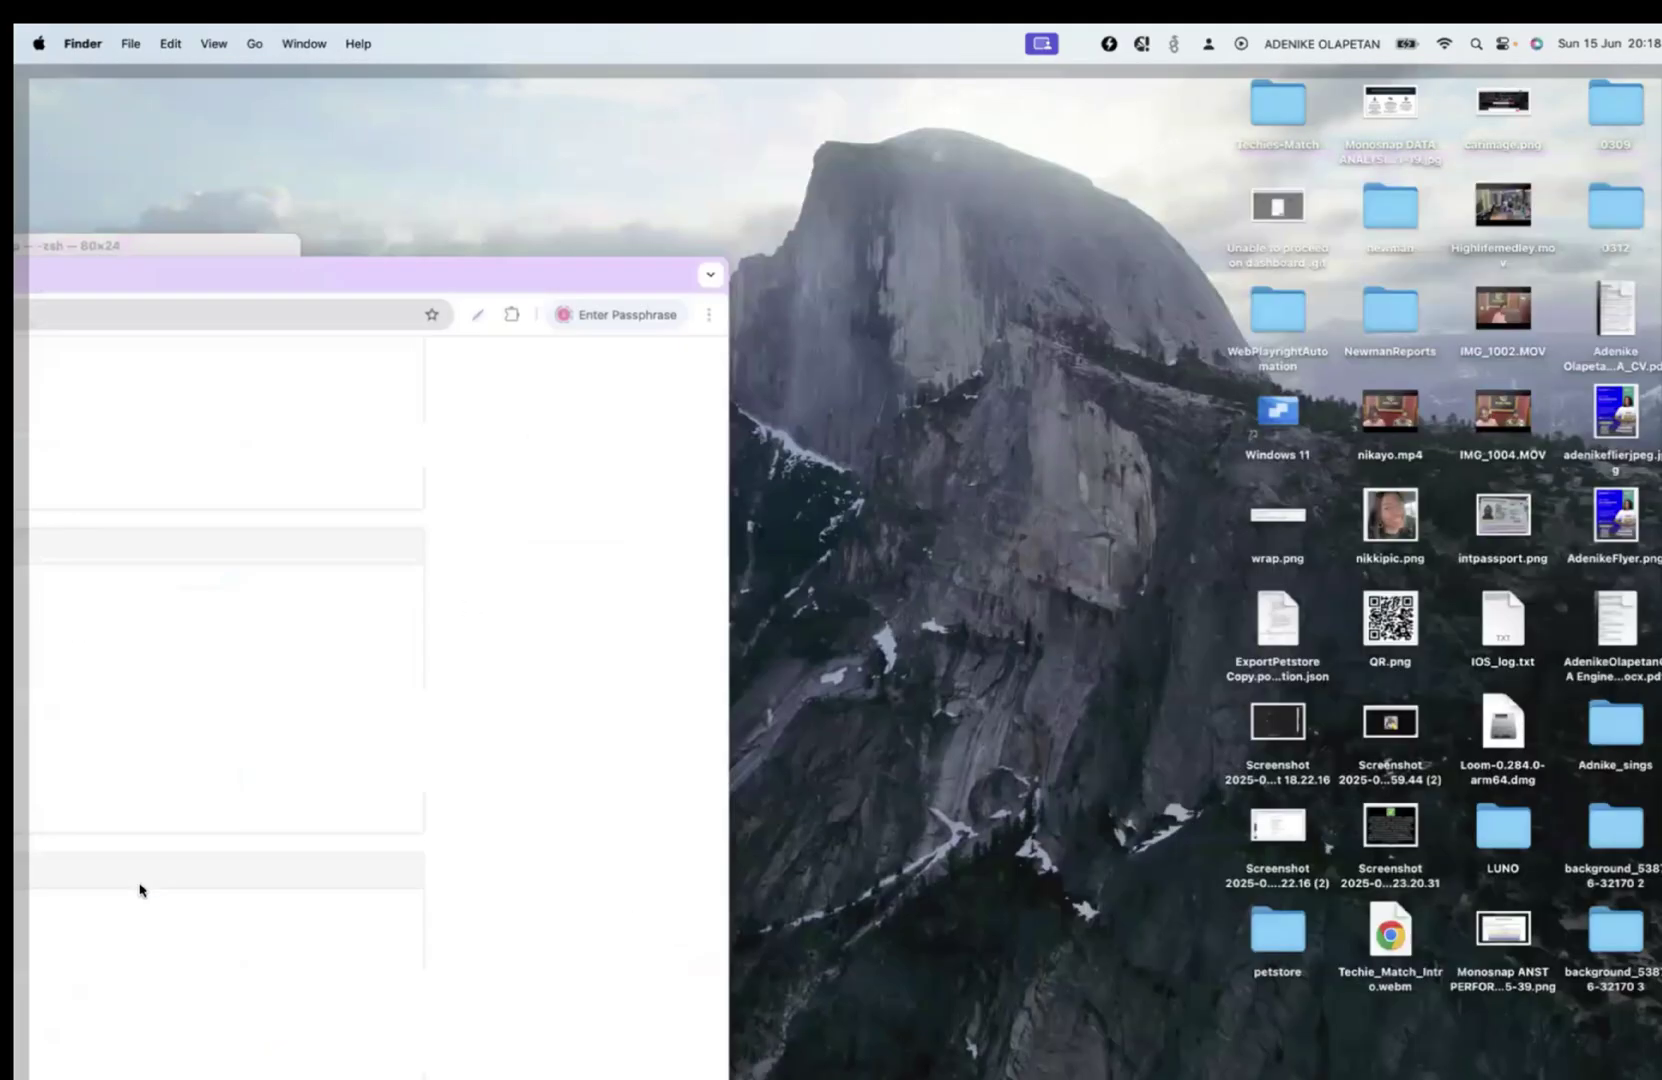
left_click(679, 1075)
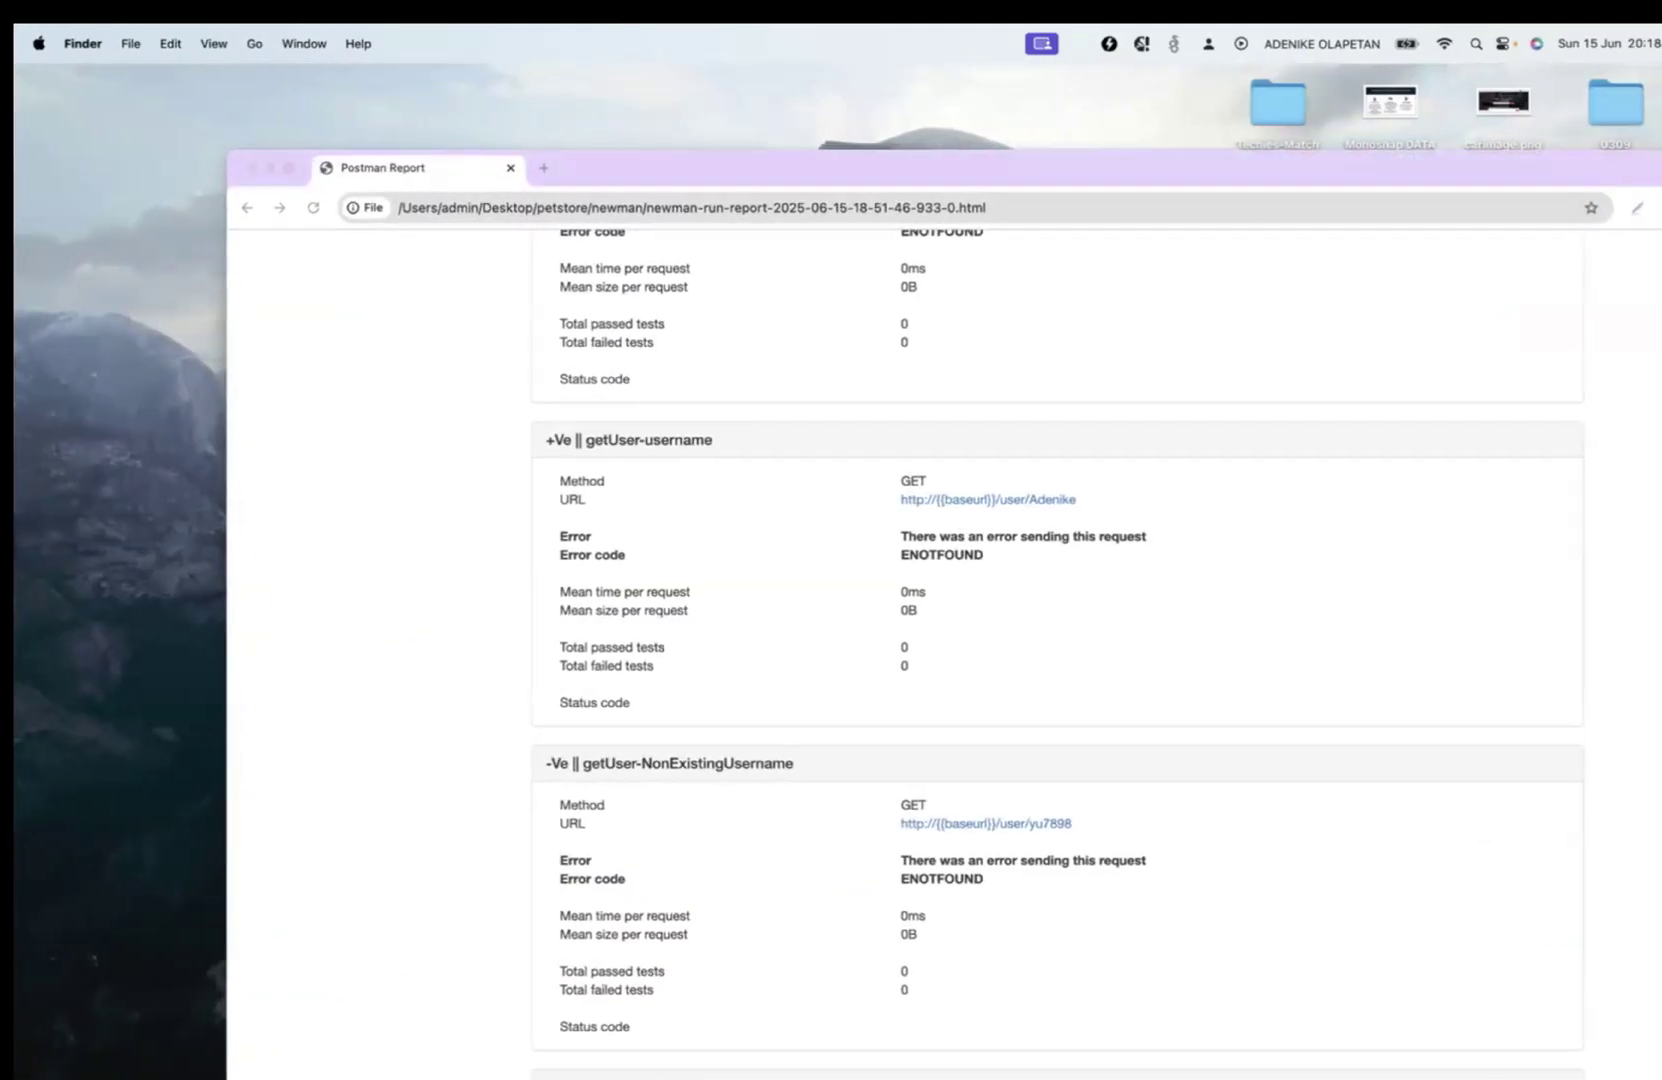
mouse_move(700, 1072)
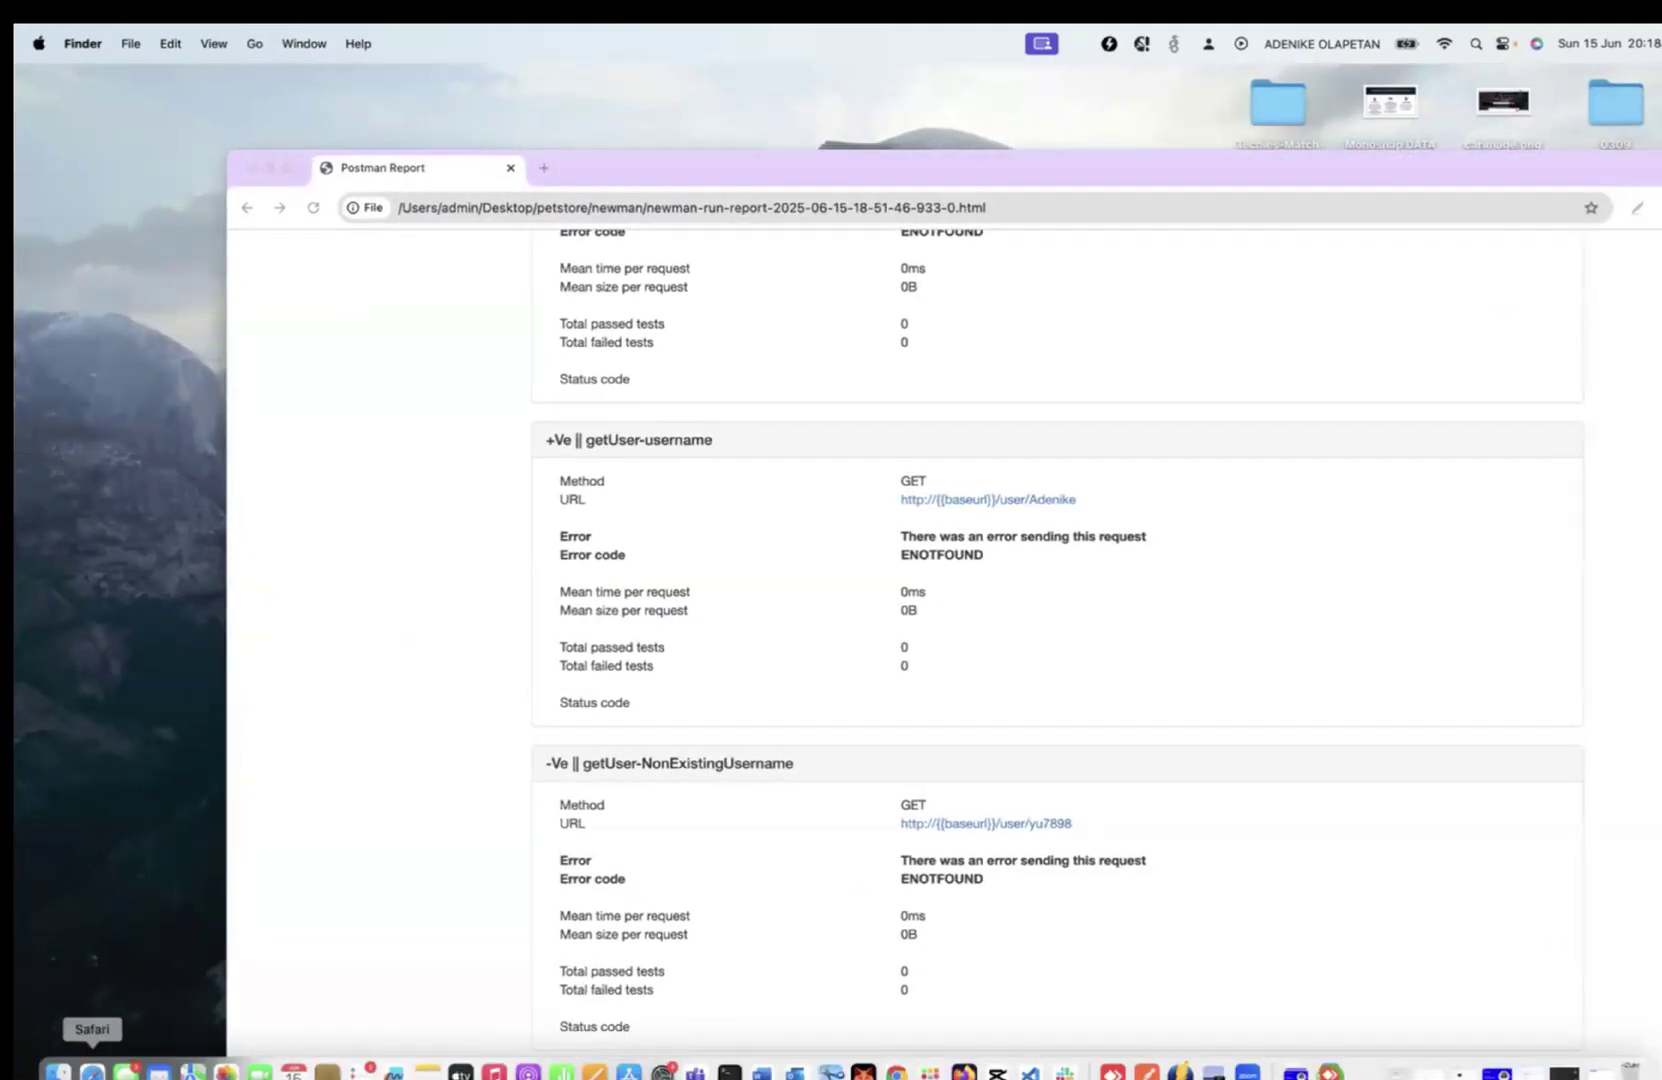
left_click(58, 1072)
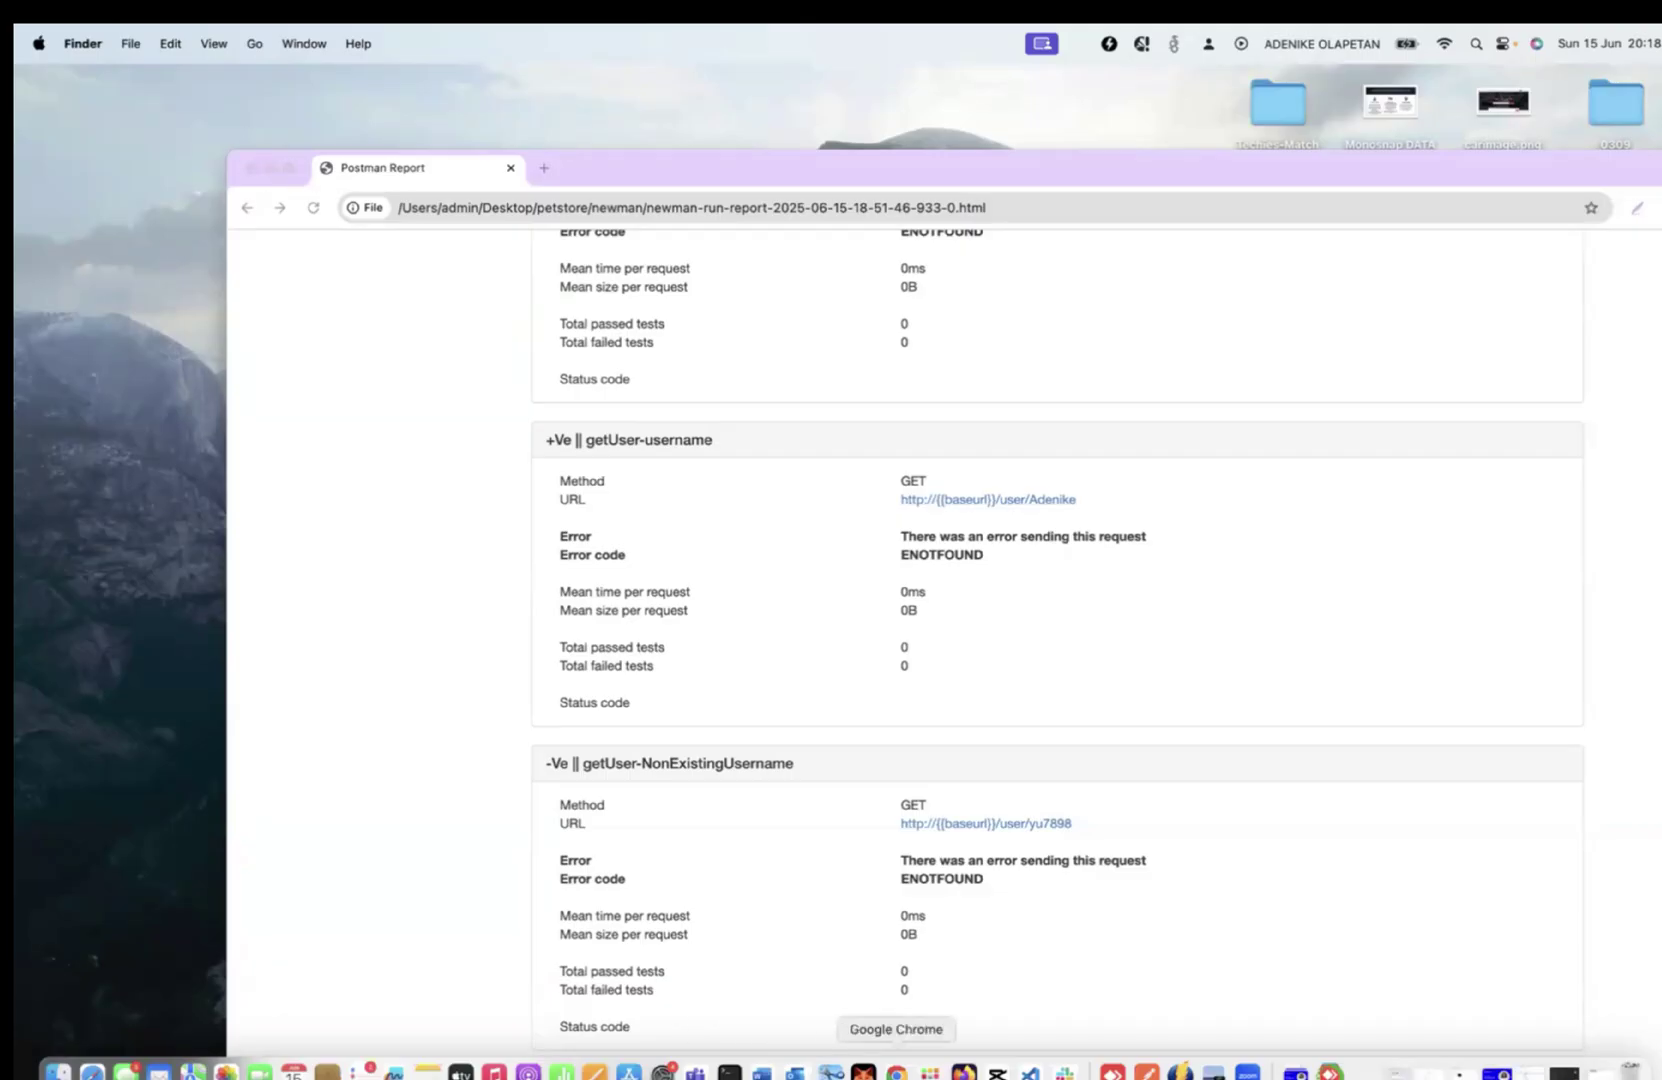
left_click(896, 1072)
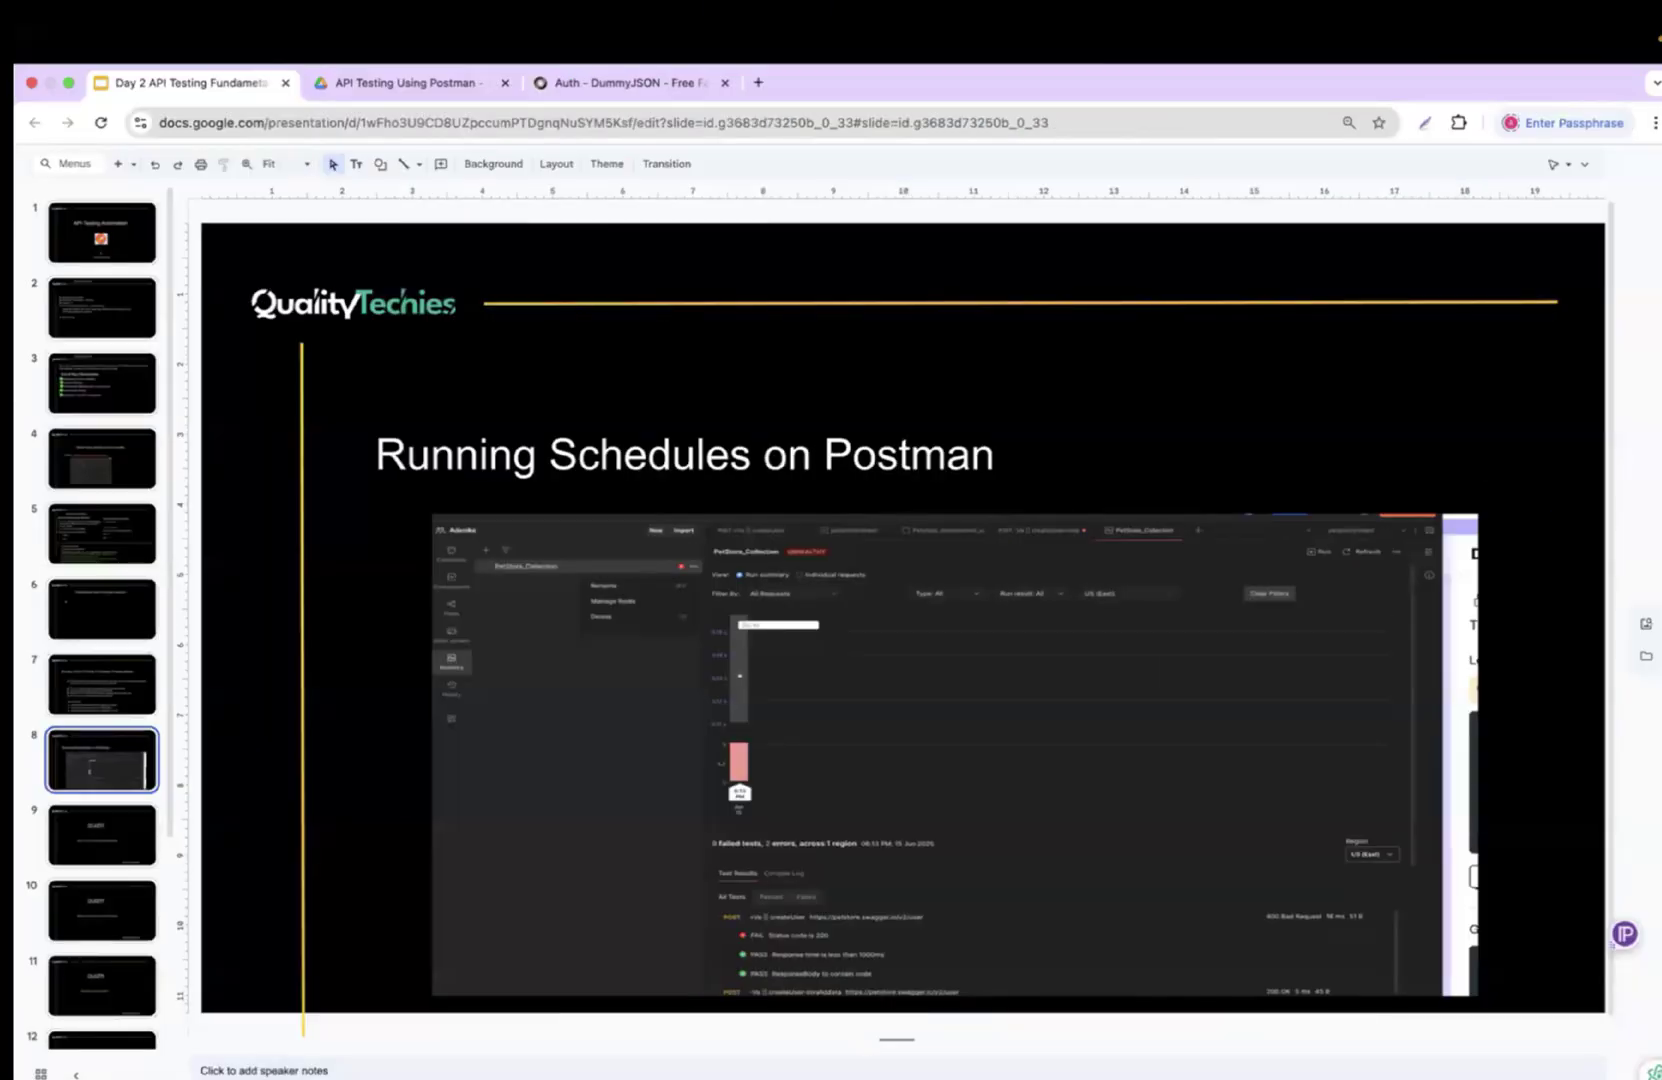
left_click(57, 1070)
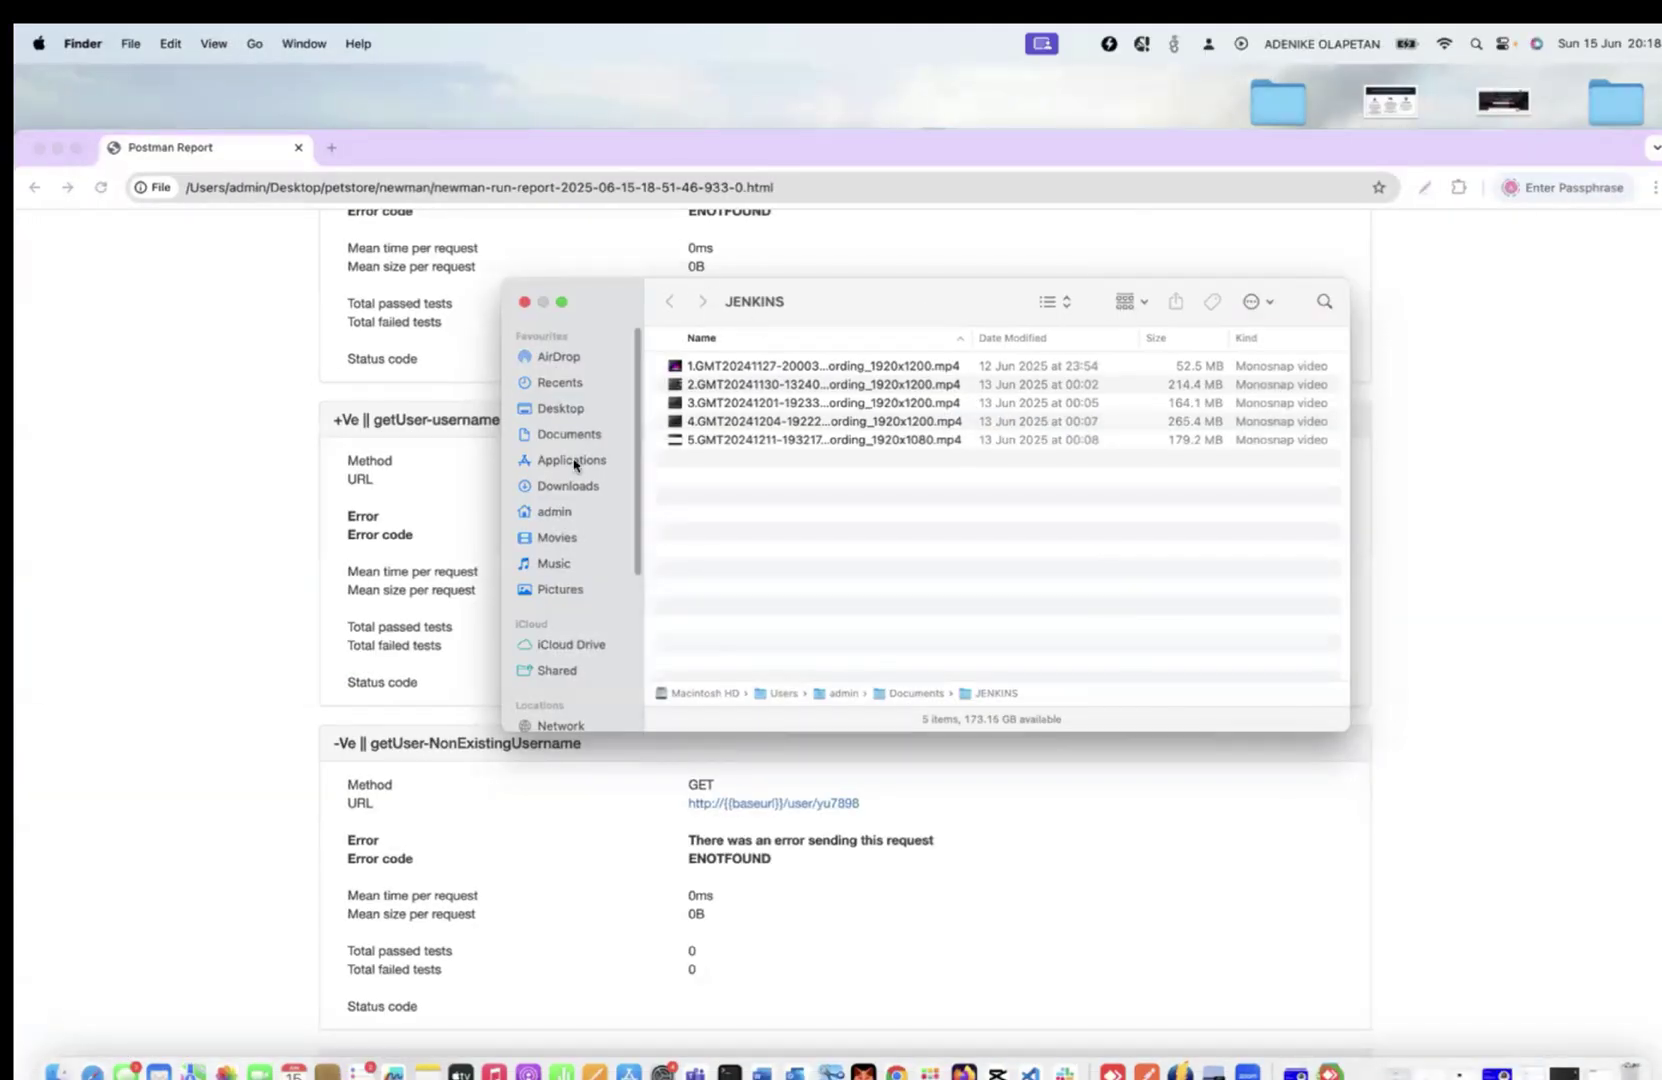
scroll(575, 463, "down", 1)
left_click(563, 404)
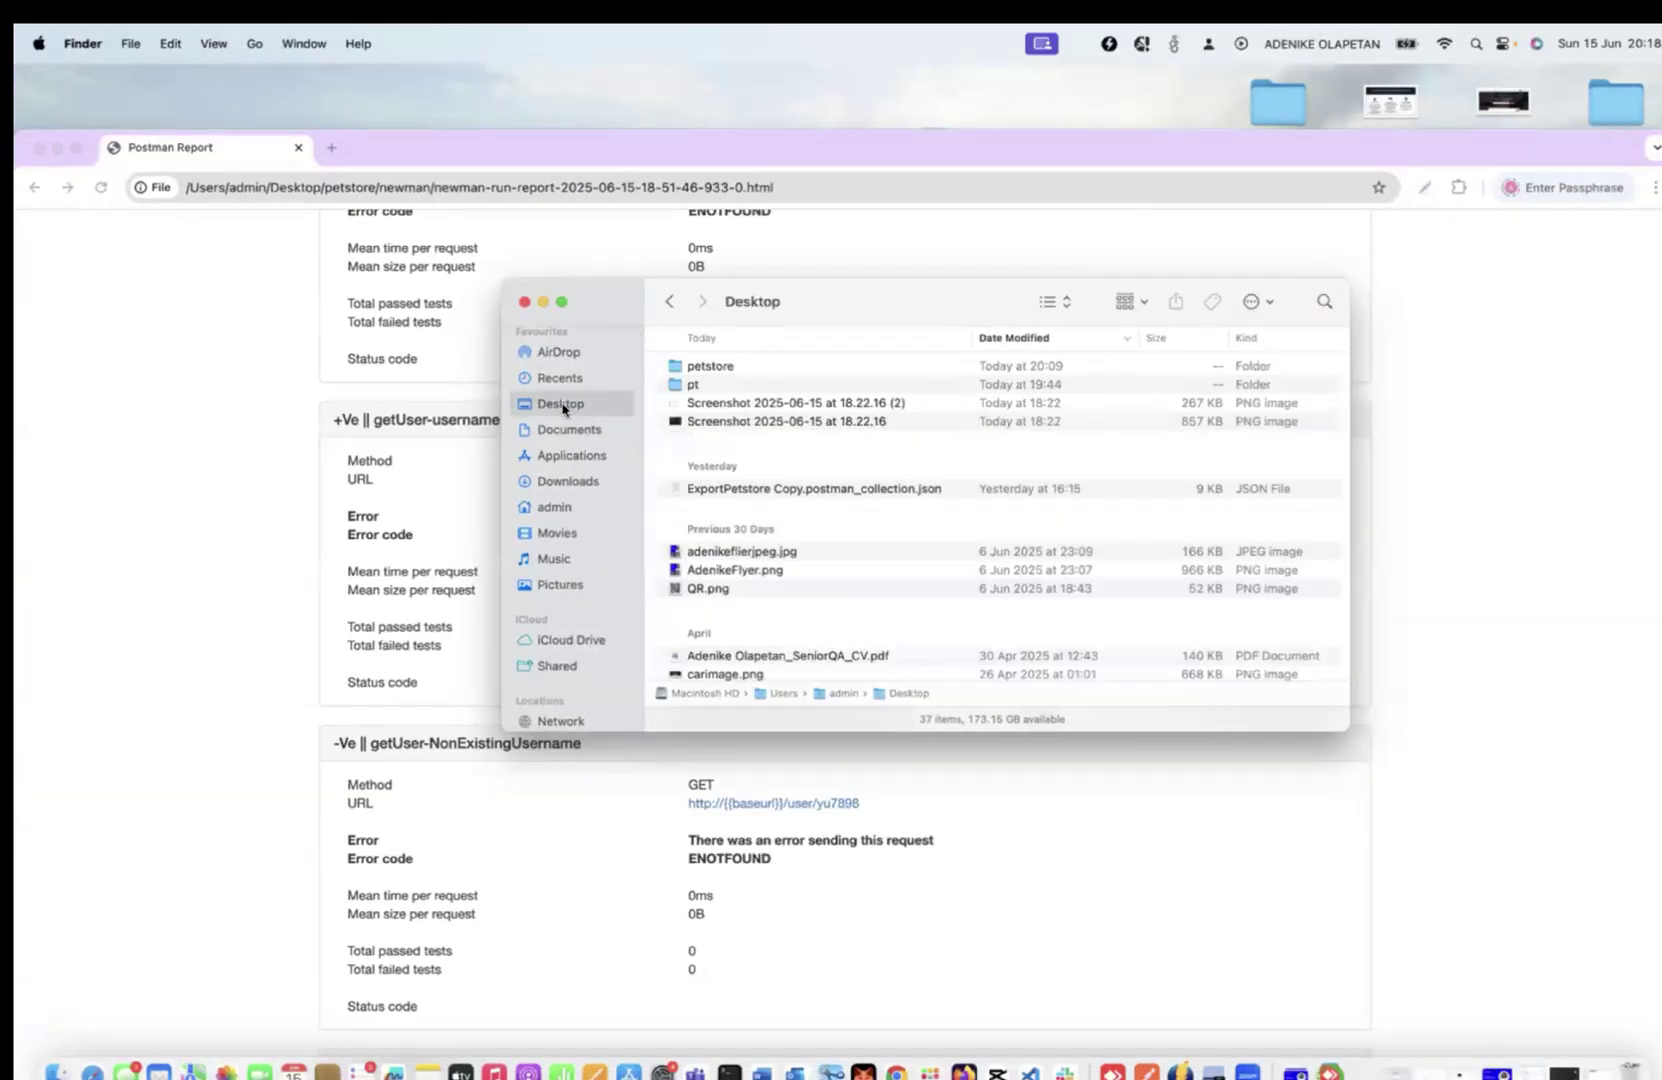
double_click(750, 367)
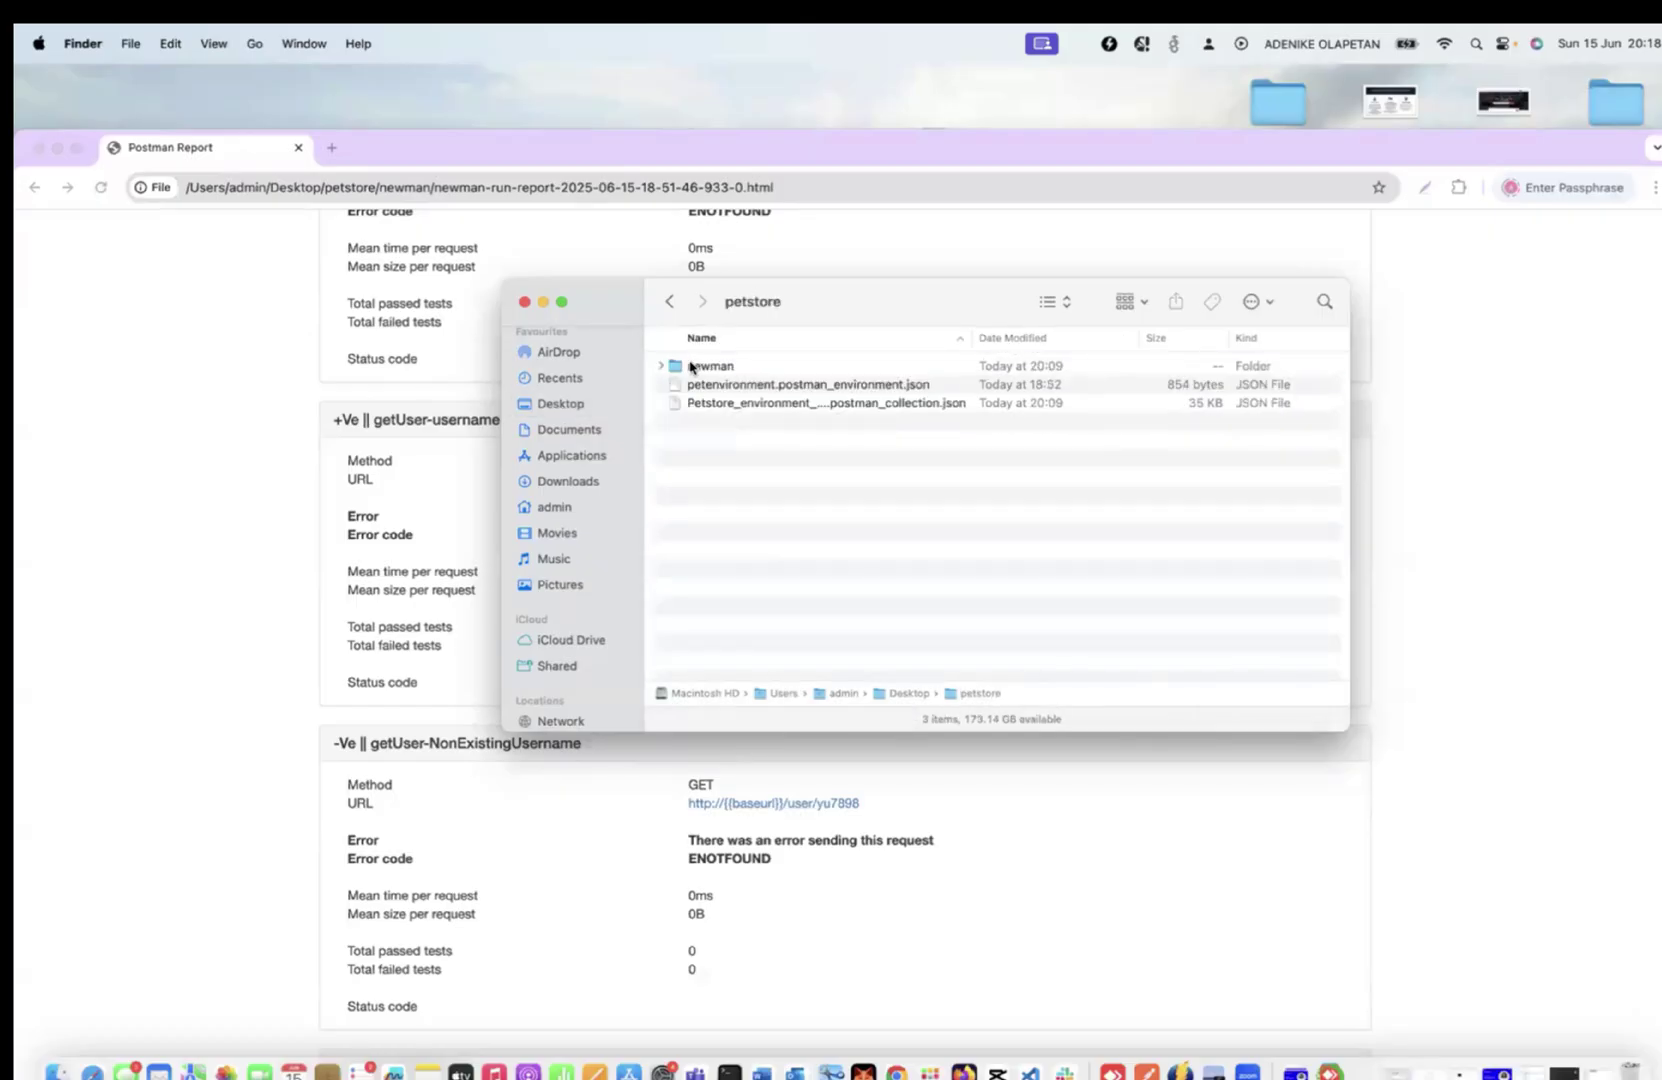
left_click(667, 366)
left_click(660, 366)
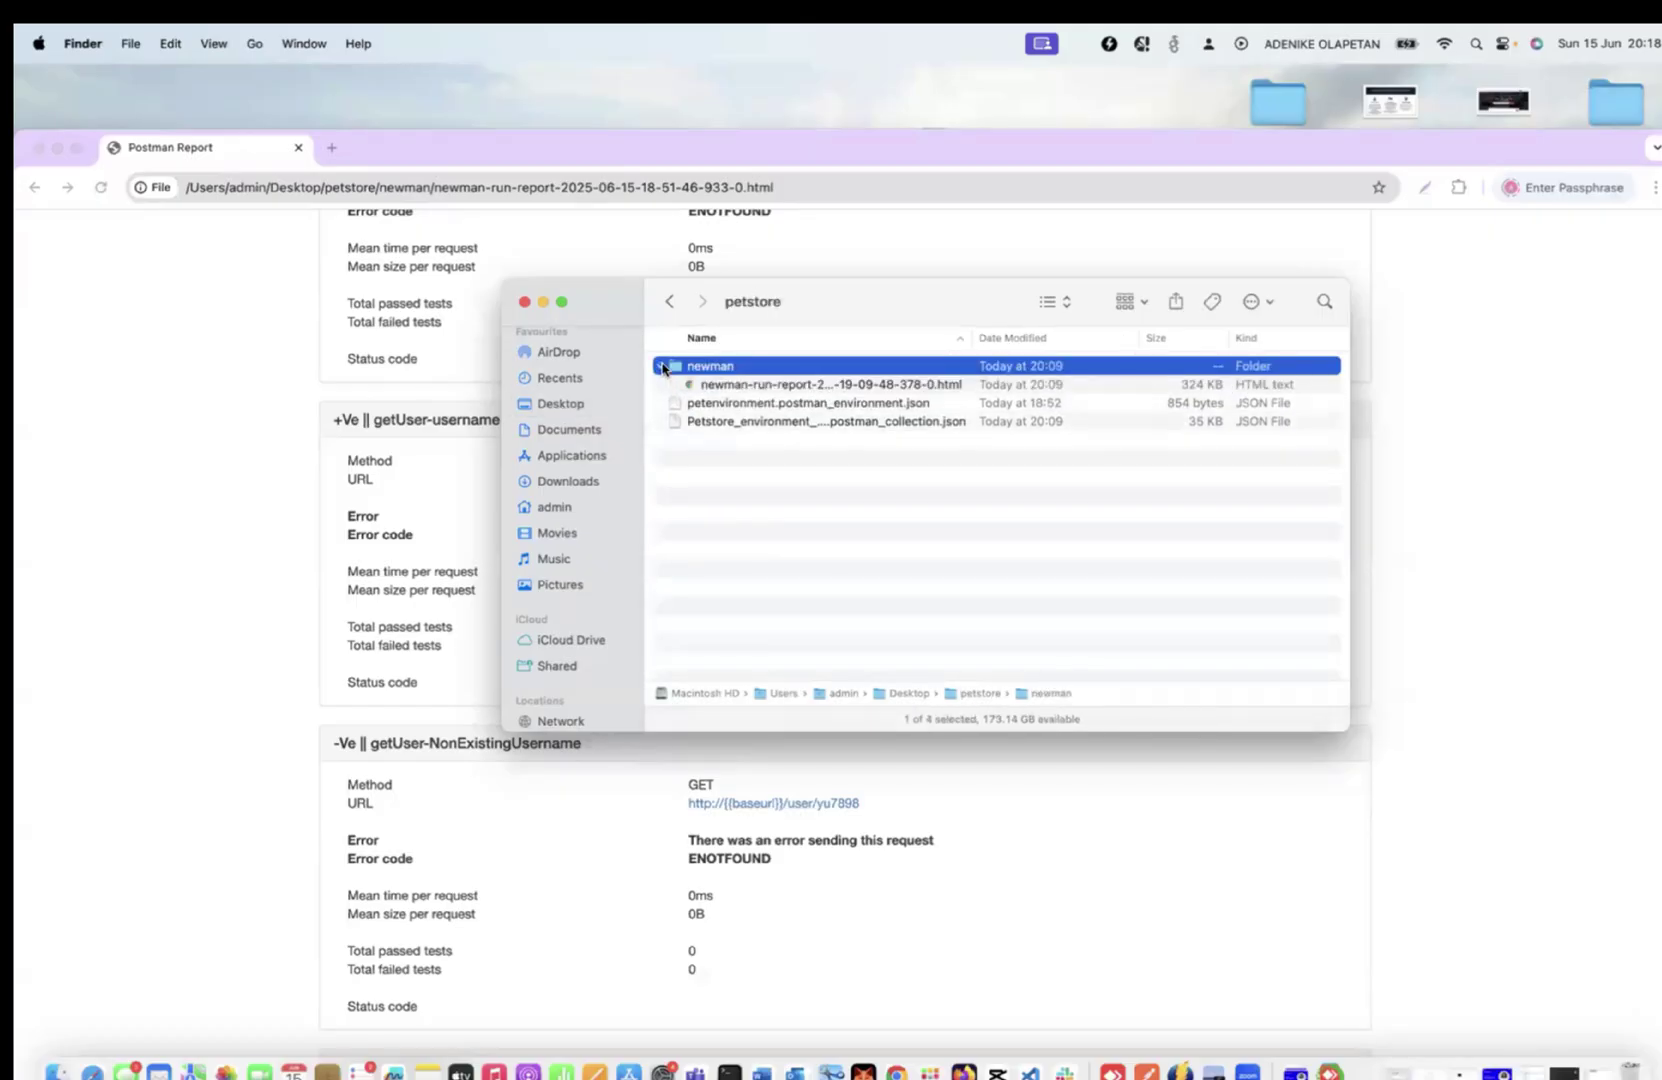
left_click(755, 385)
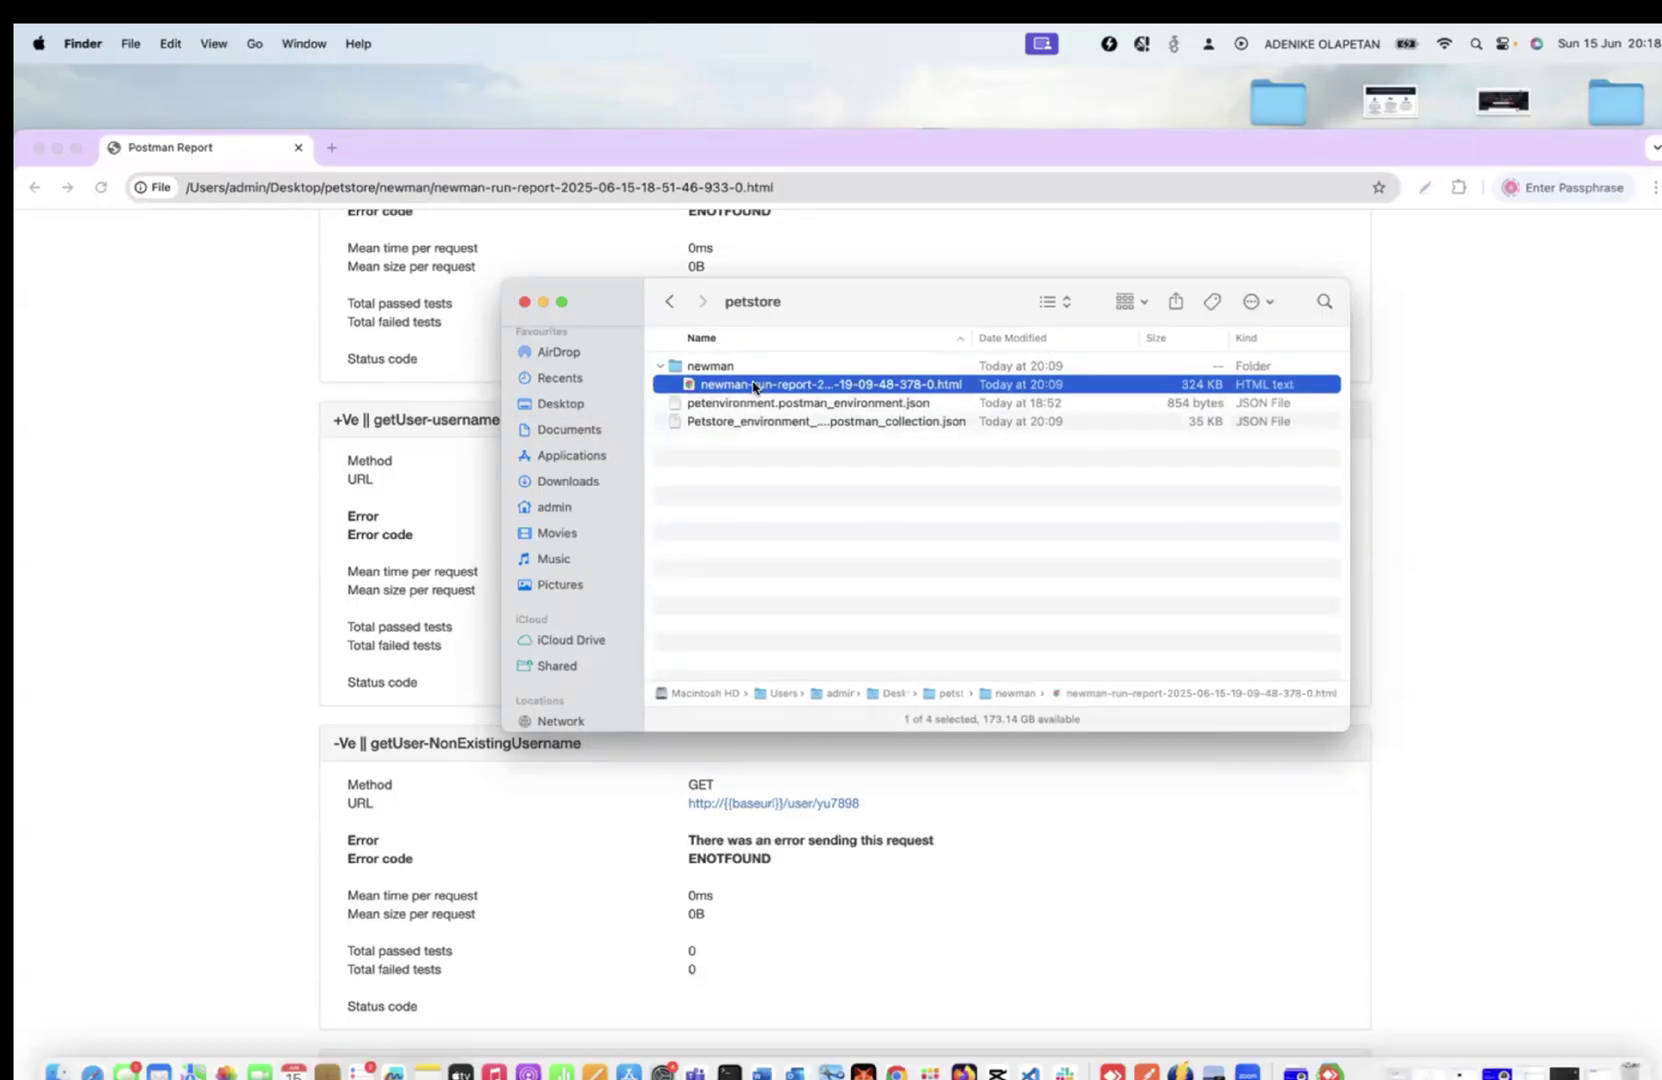
left_click(755, 385)
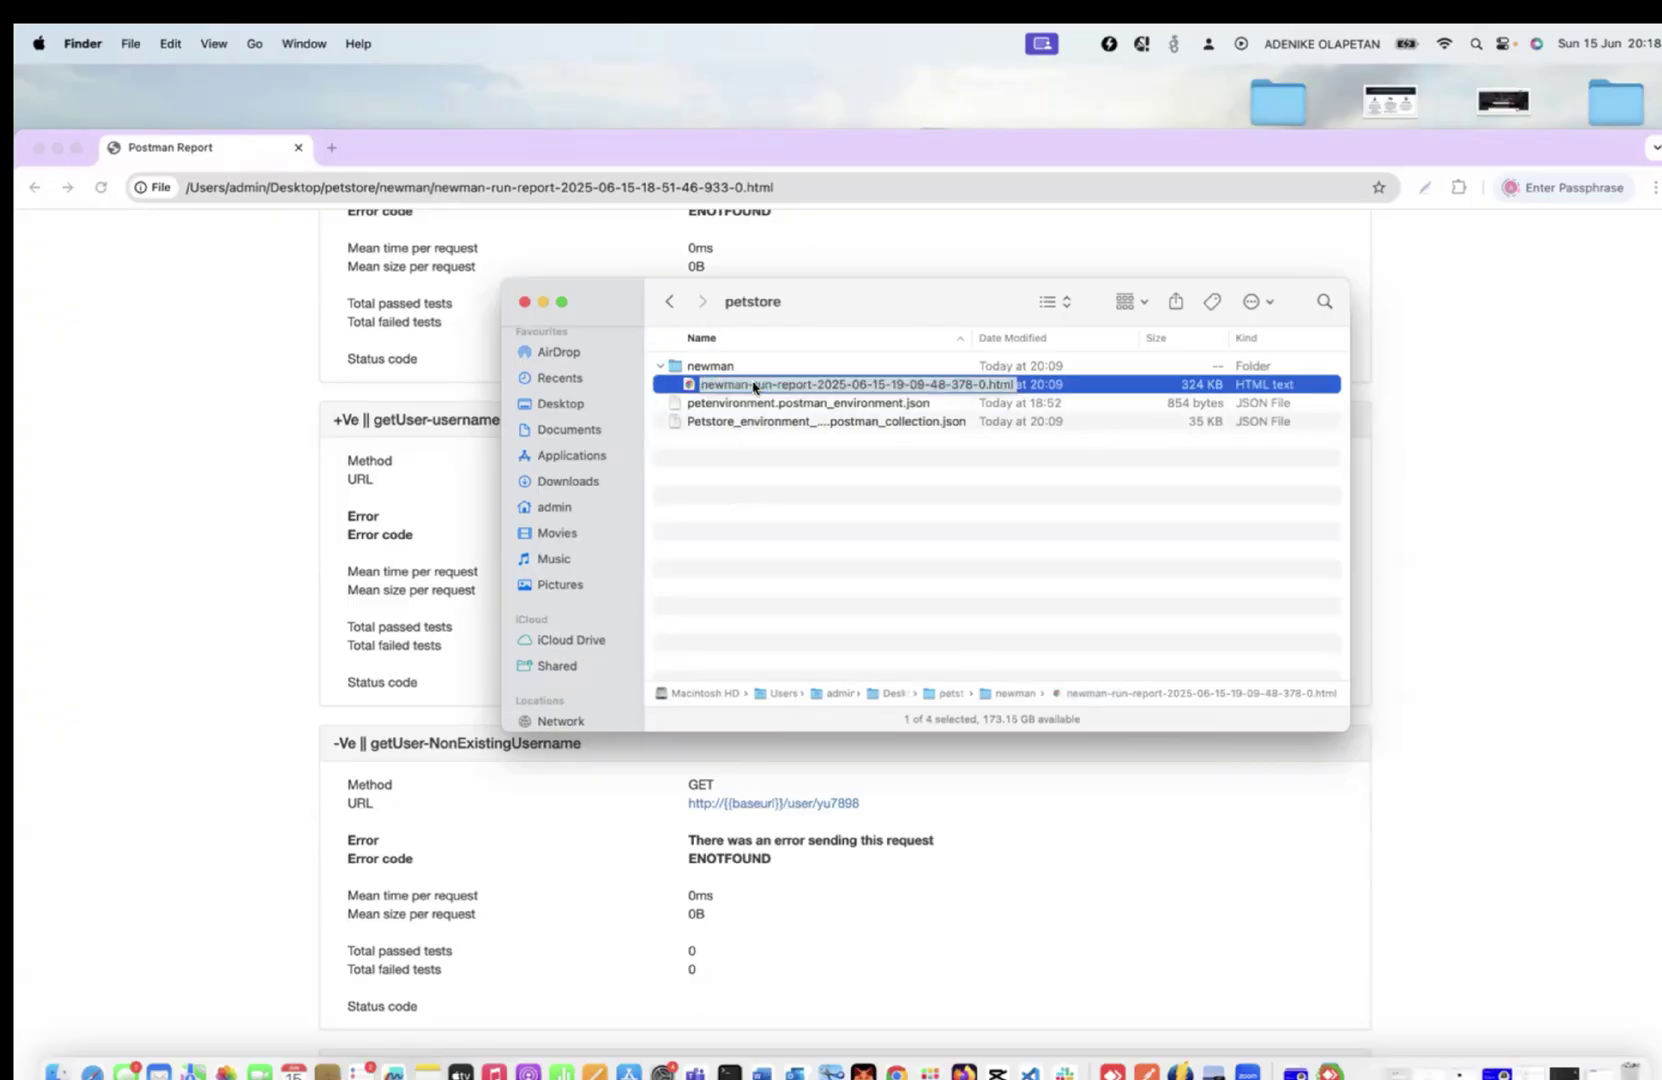
left_click_drag(753, 388, 784, 35)
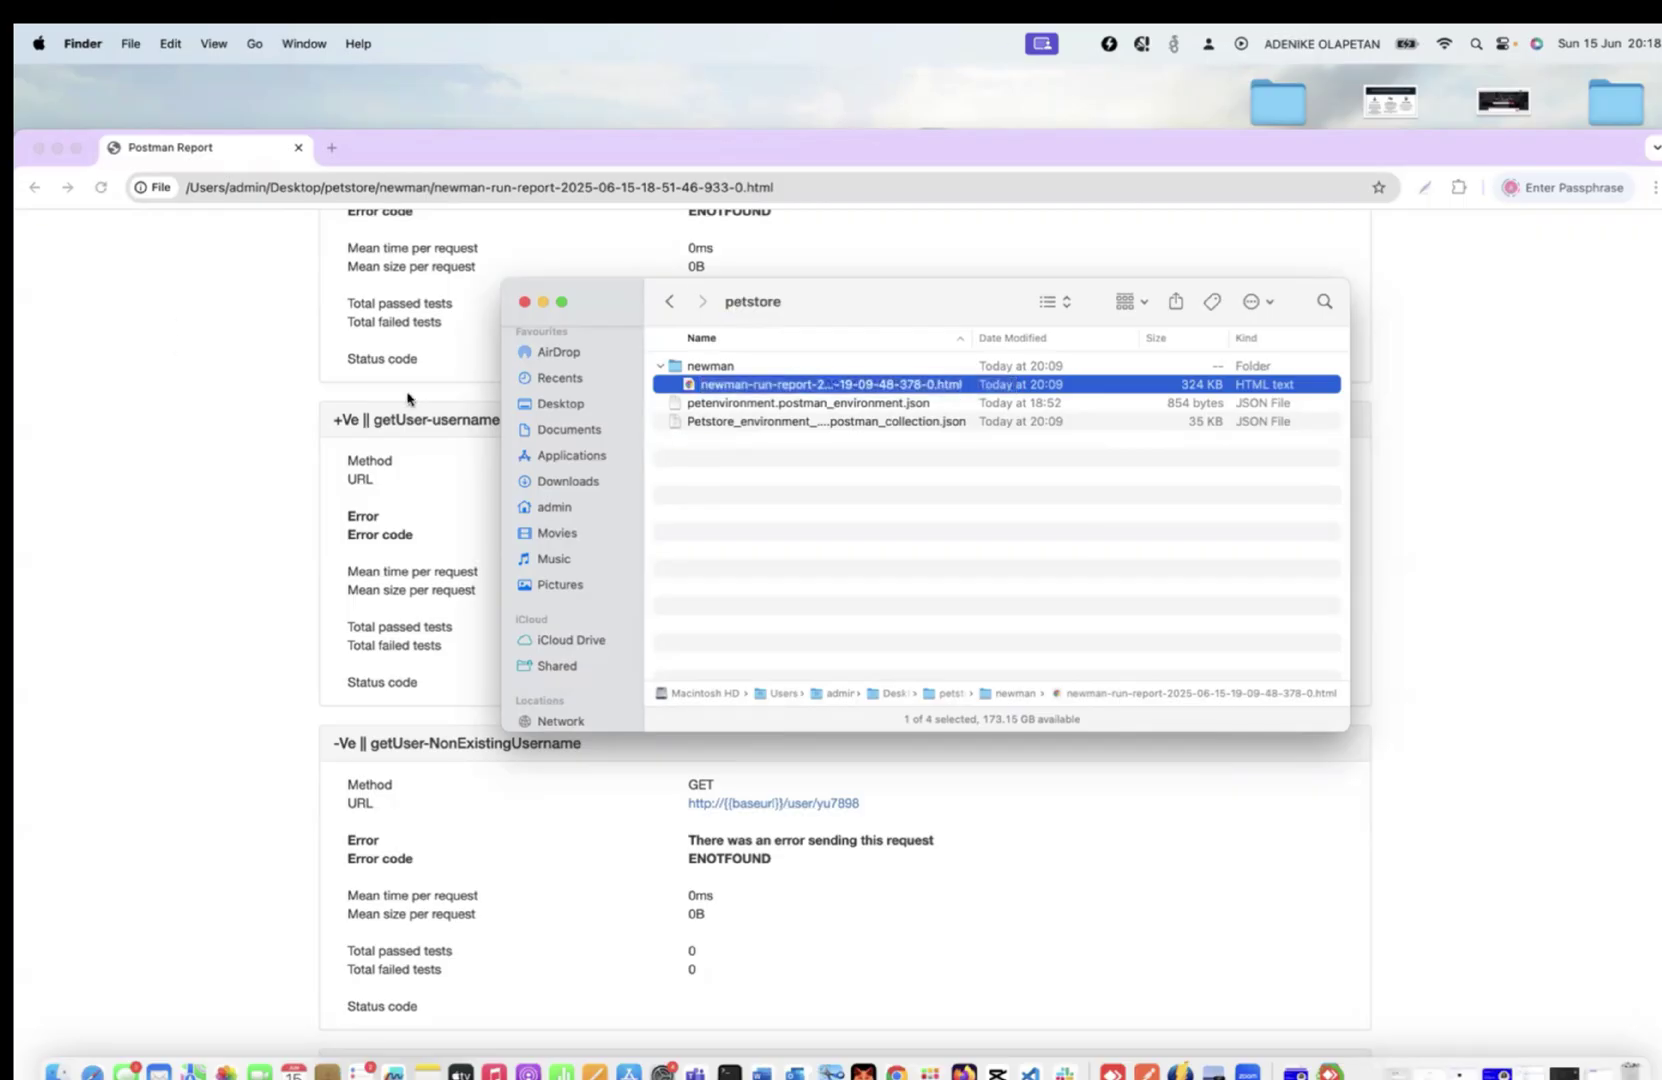
Step: Switch back to the Google Slides presentation in Chrome at the "Running Schedules on Postman" slide
key("super+Tab")
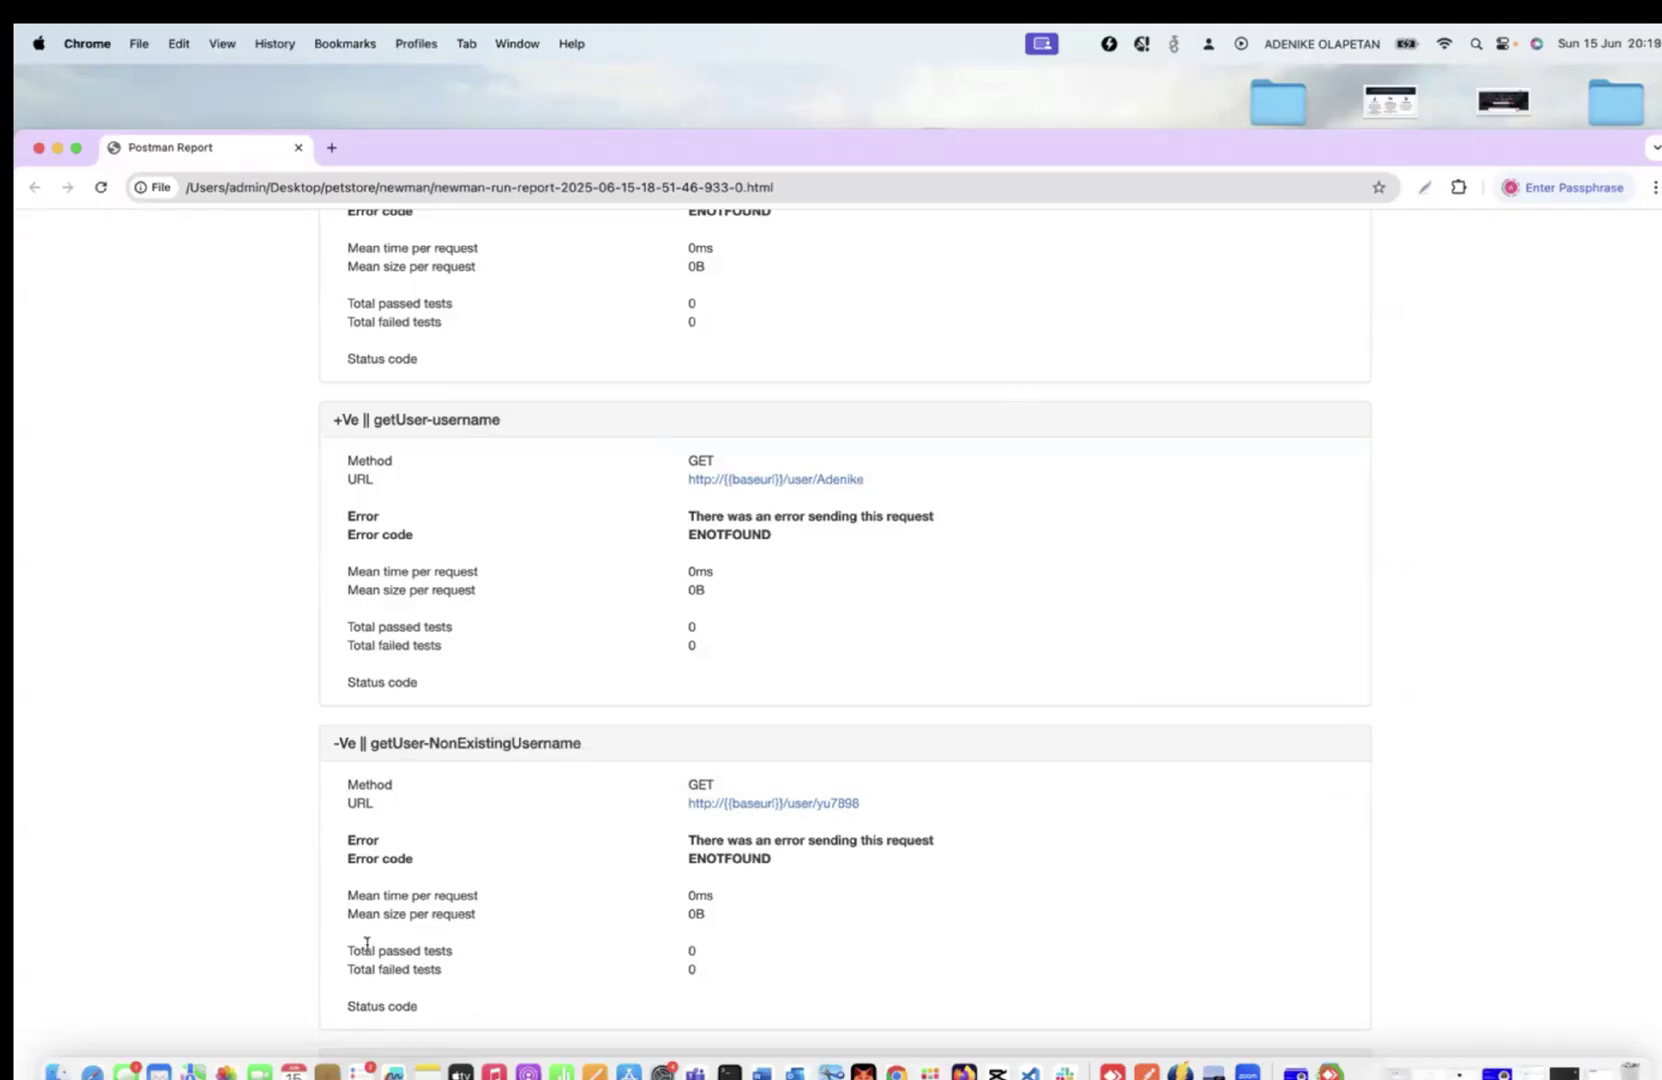
left_click(57, 1072)
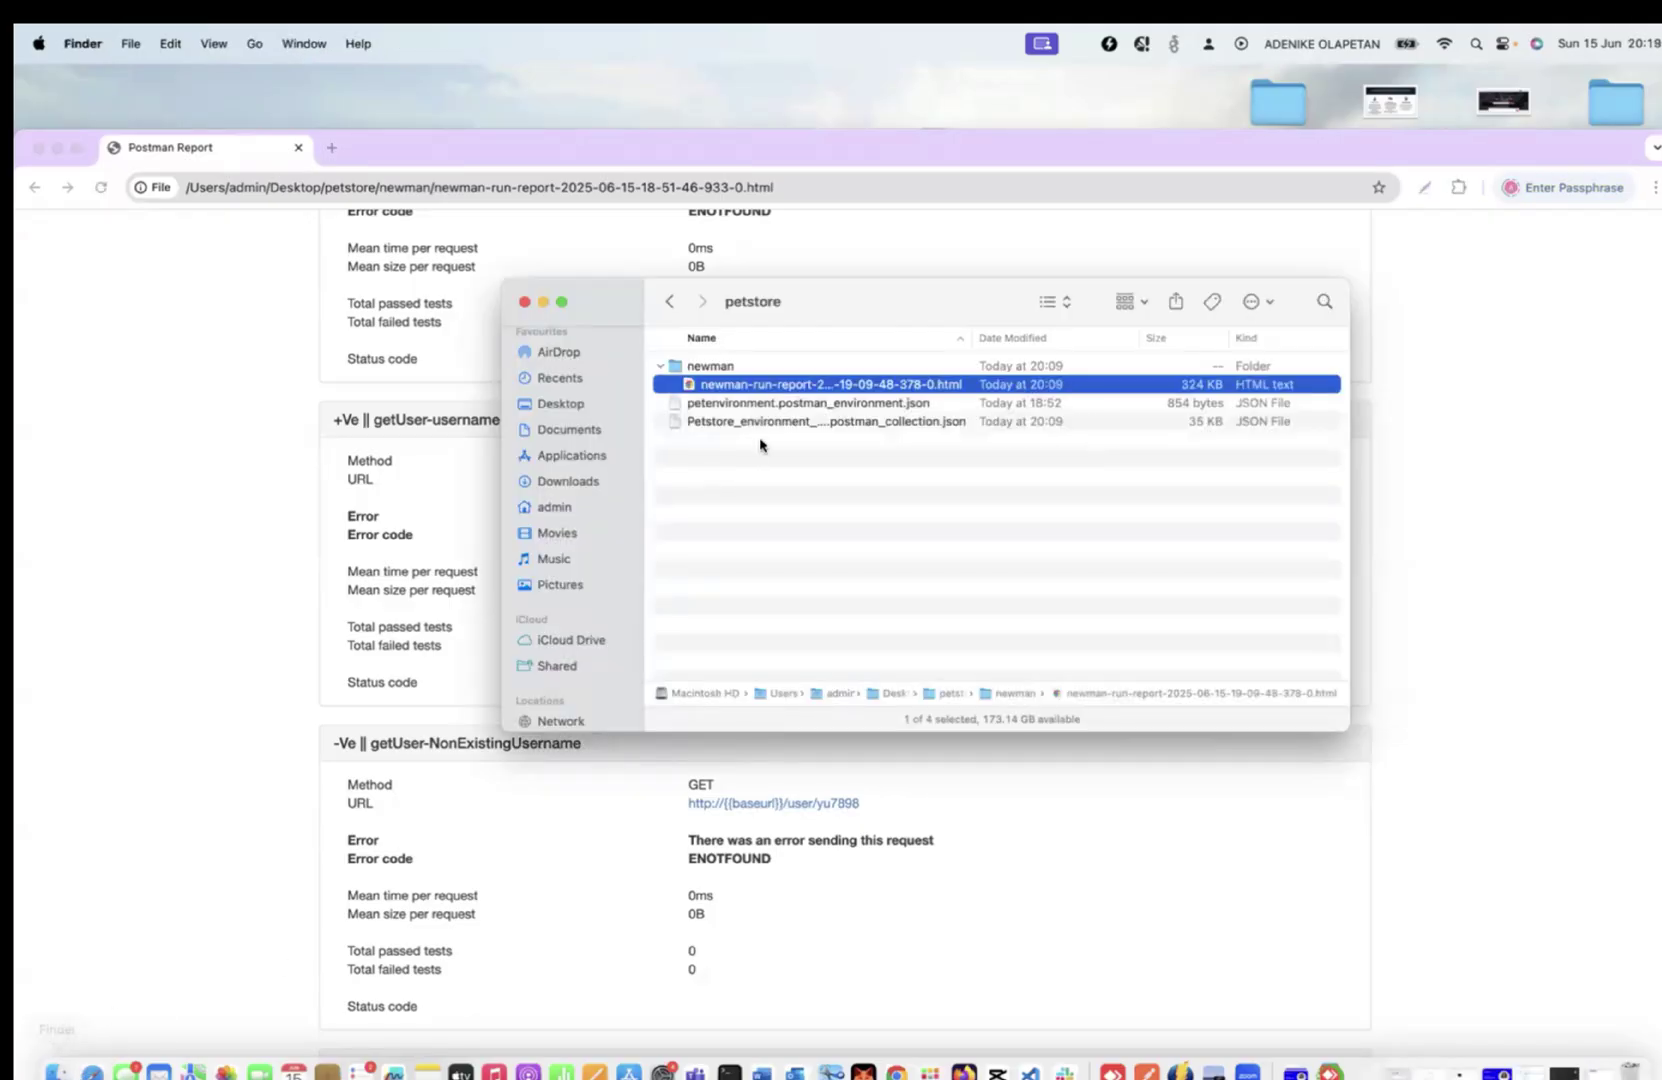
key("super+Tab")
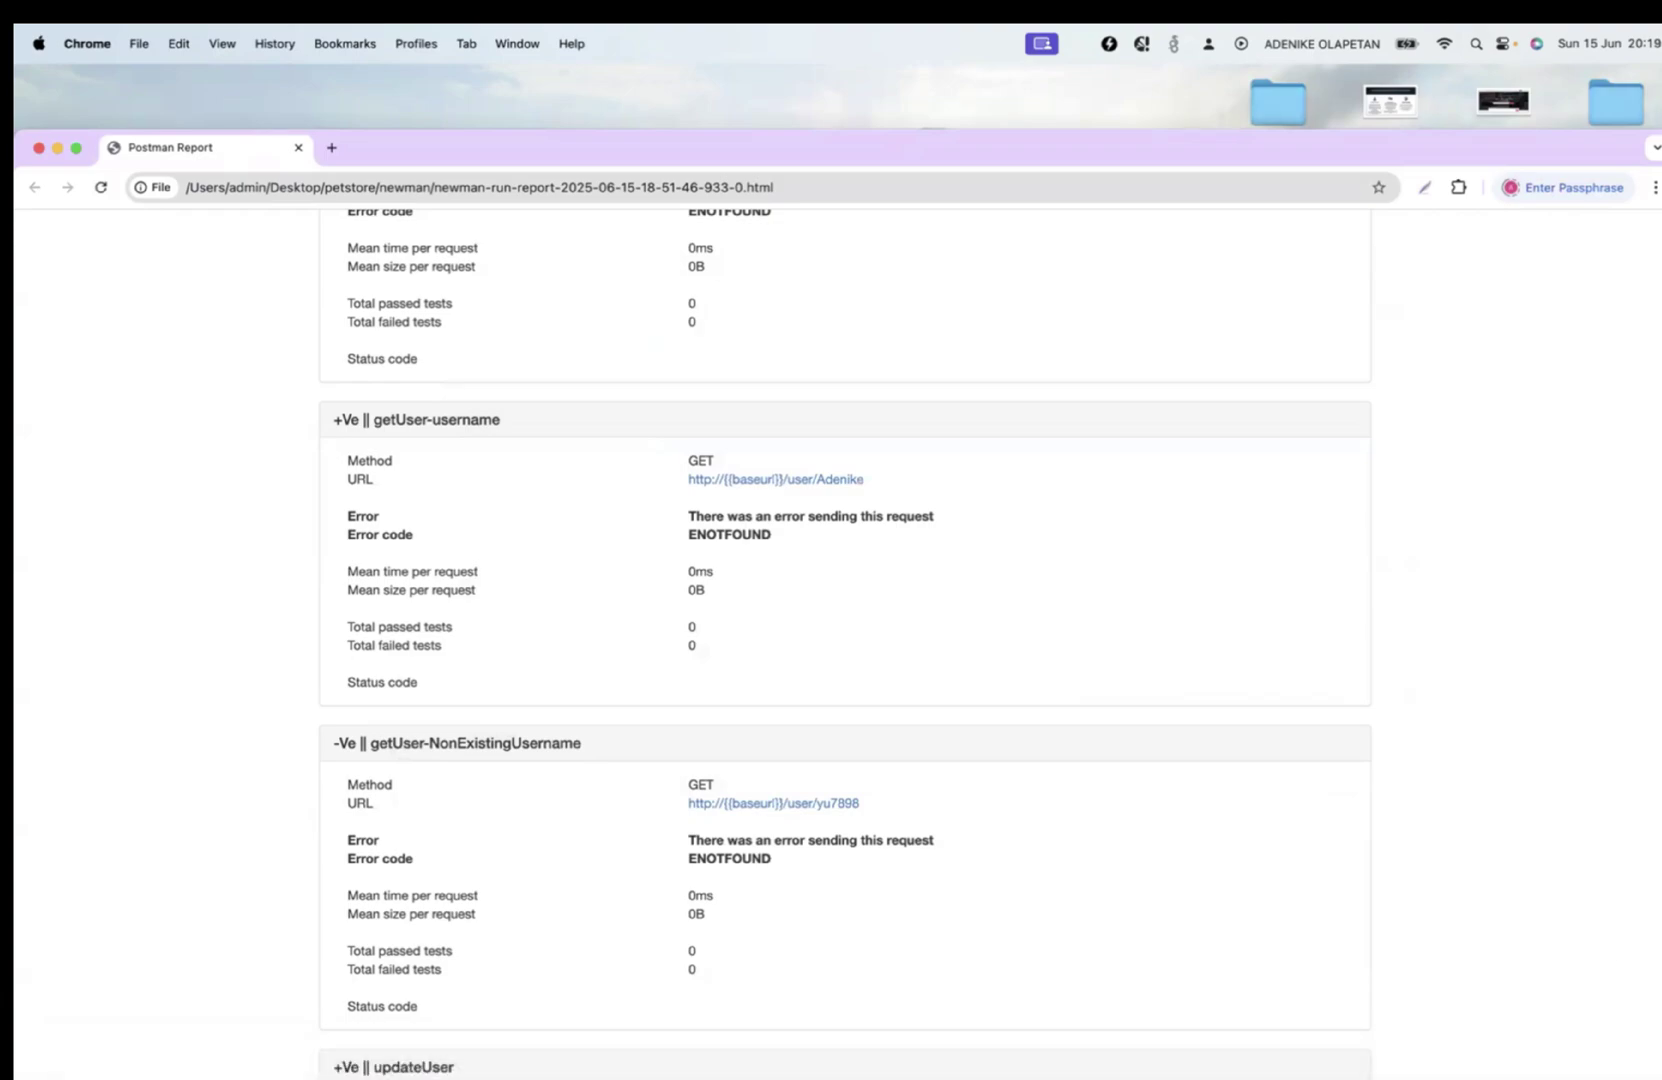
left_click(888, 1066)
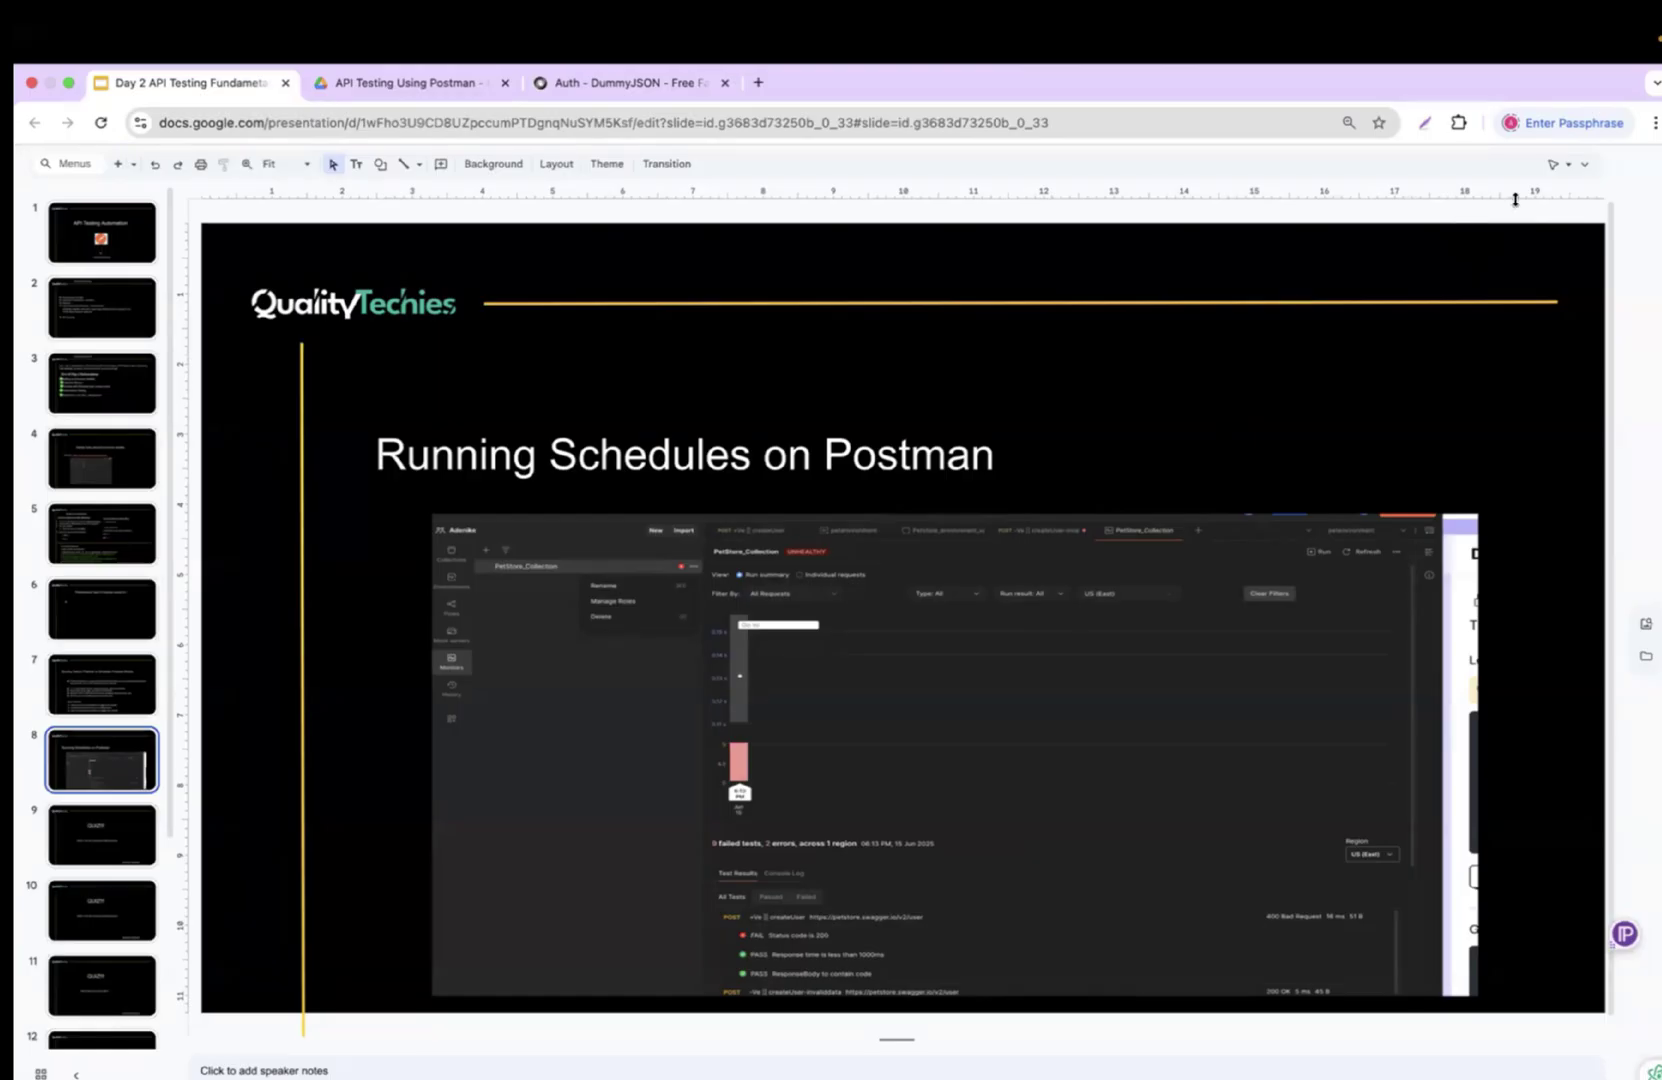
Step: Capture a full-screen screenshot of the "Running Schedules on Postman" slide
key("super+shift+3")
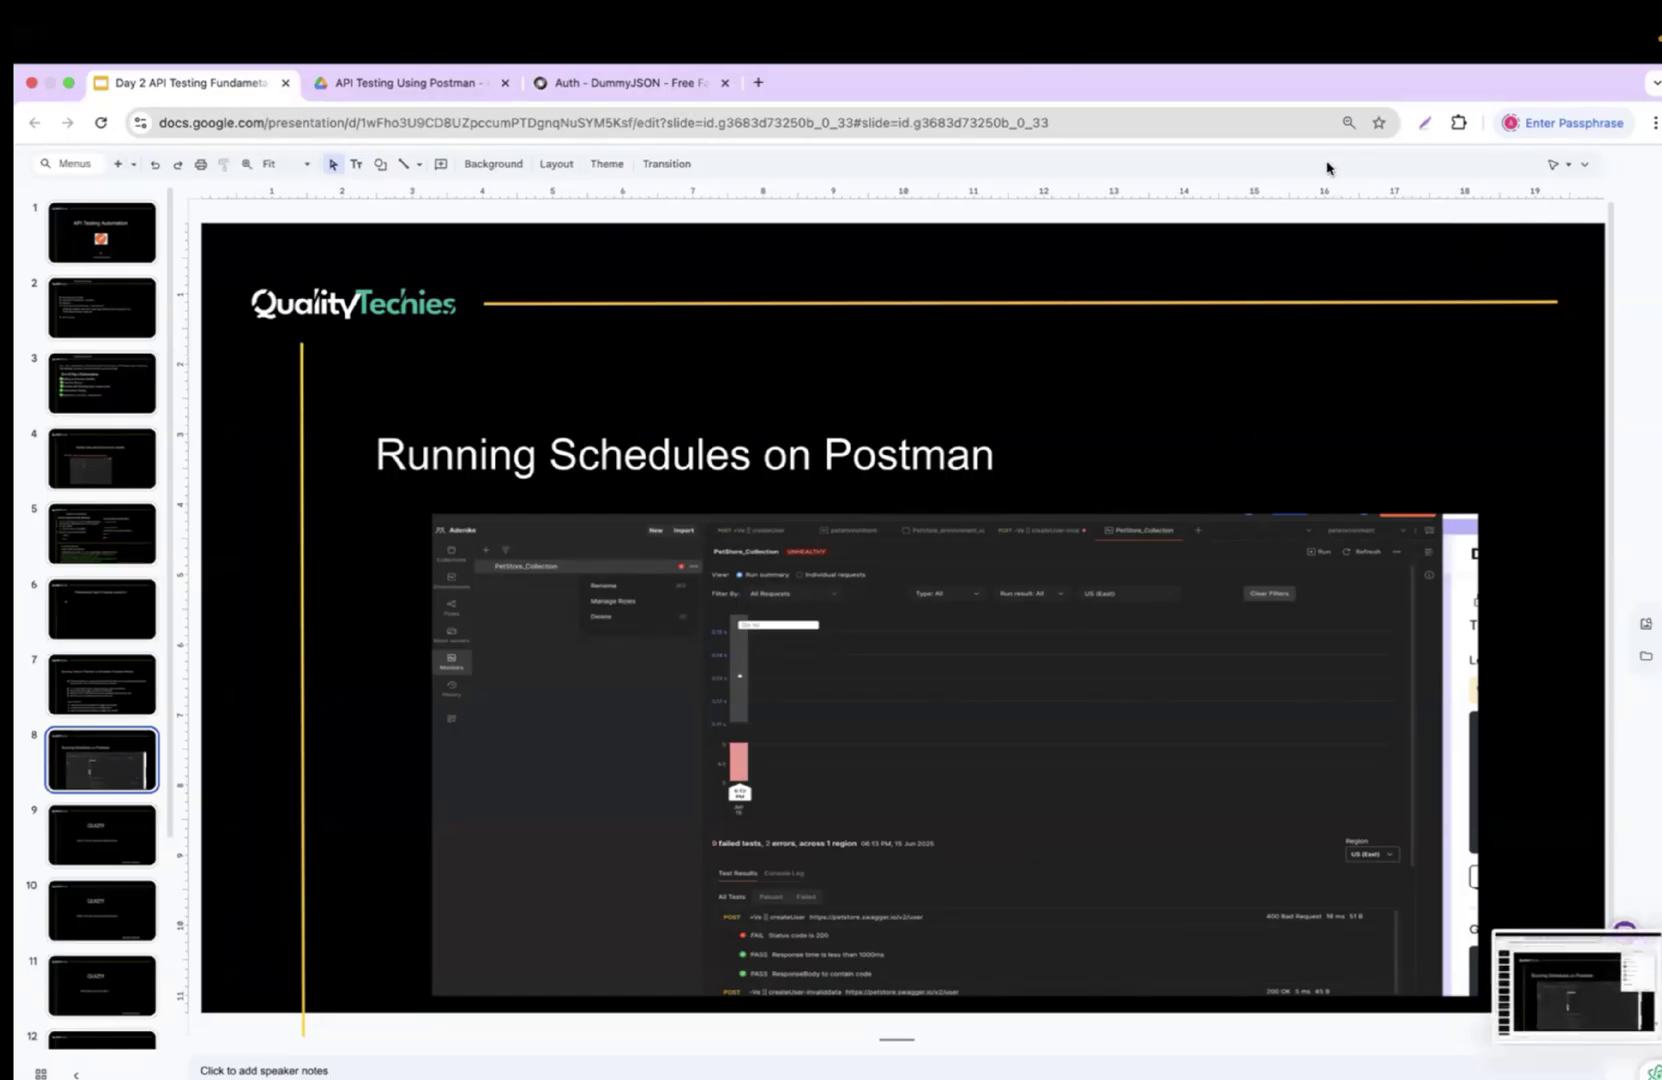
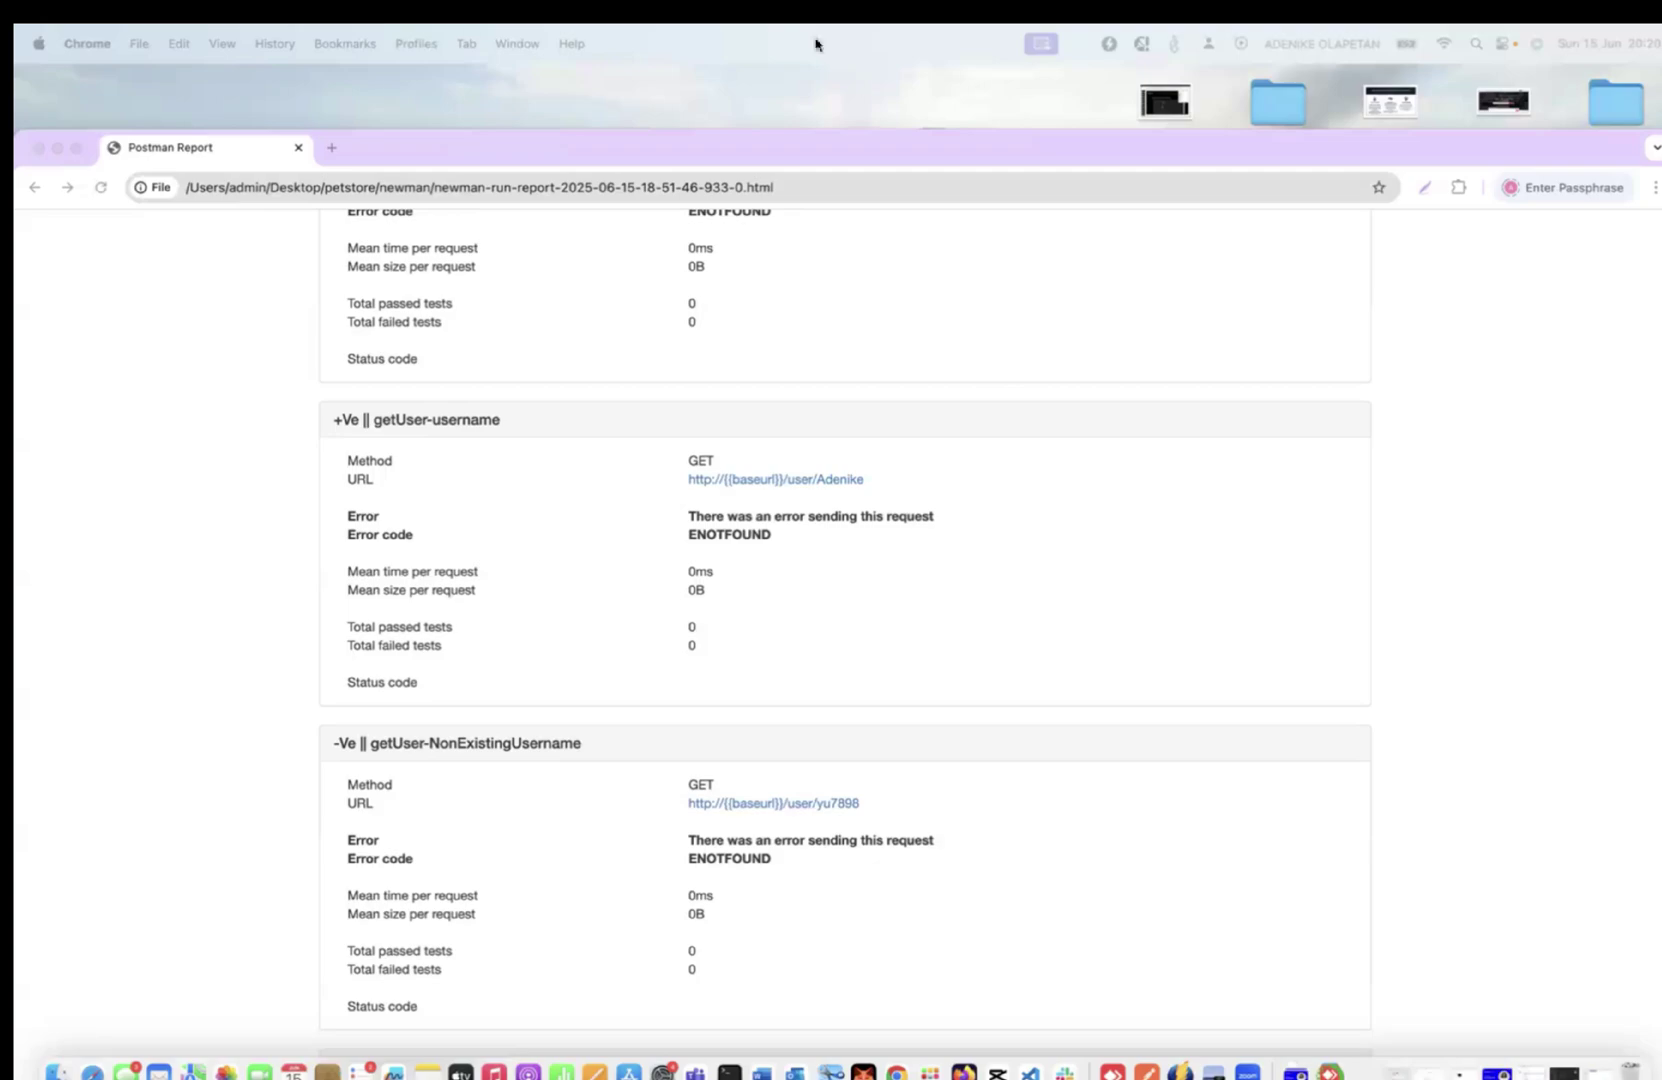
left_click(331, 150)
left_click(331, 150)
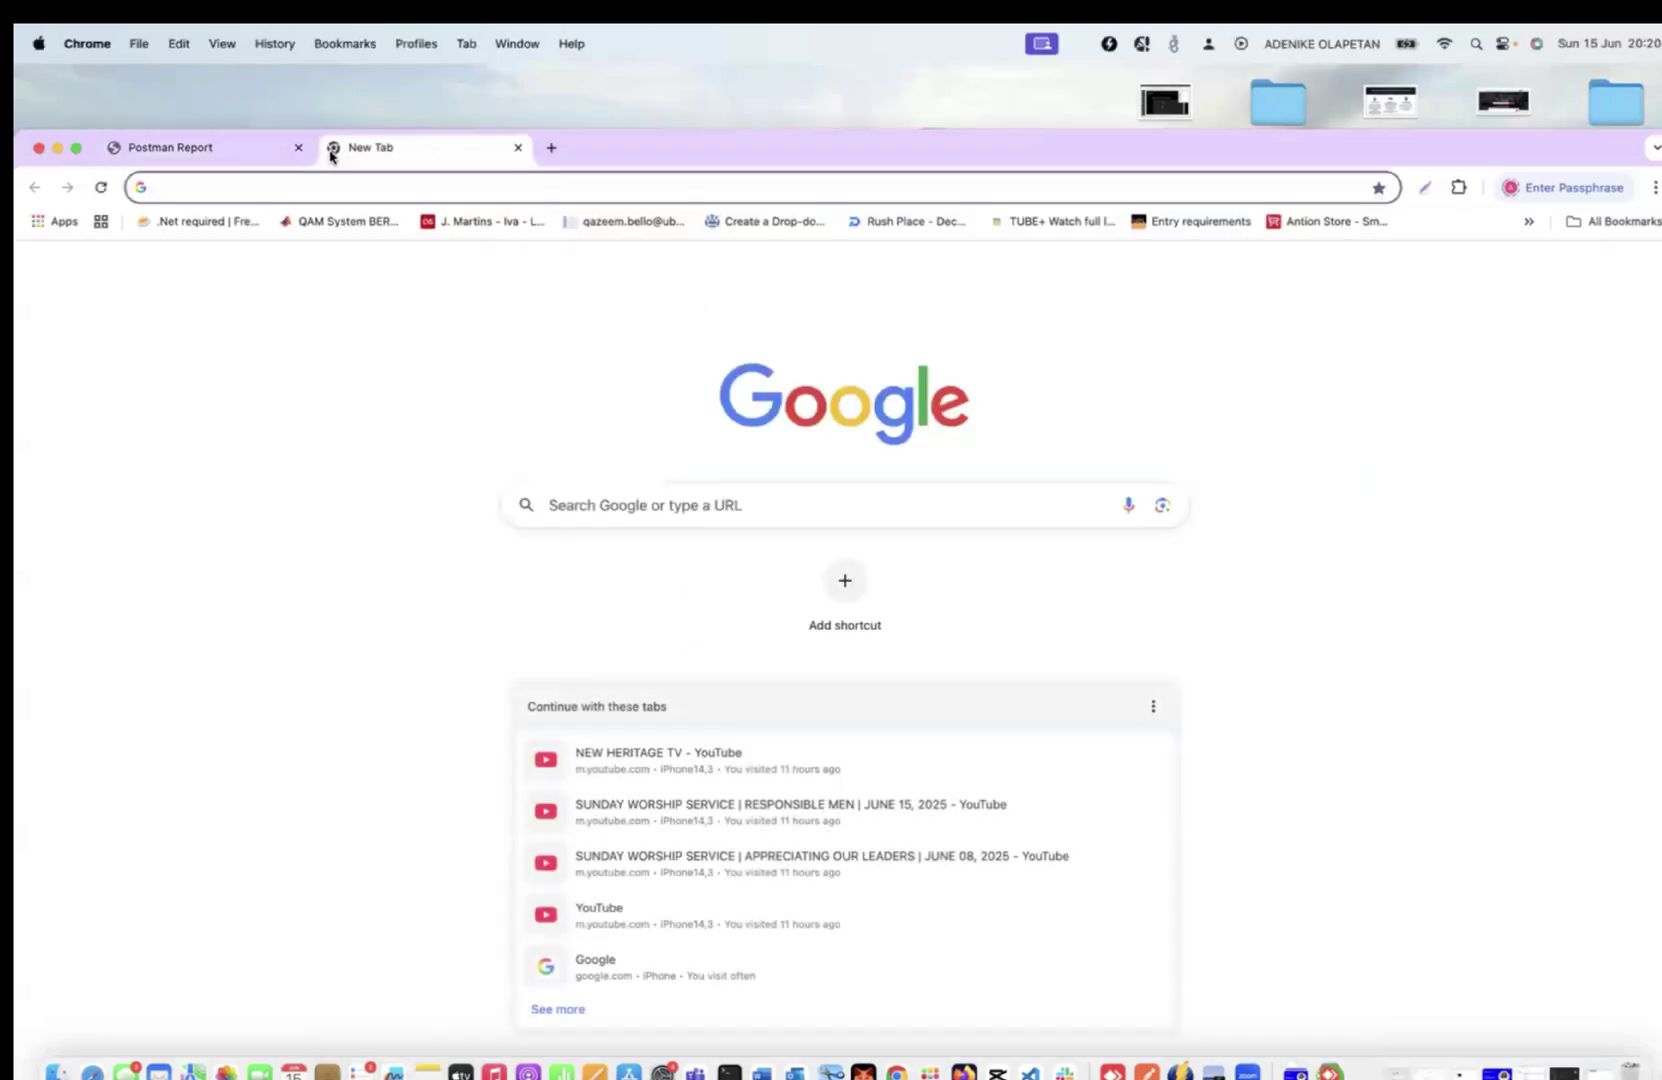
type("API Doc: https://dummyjson.com/docs/auth")
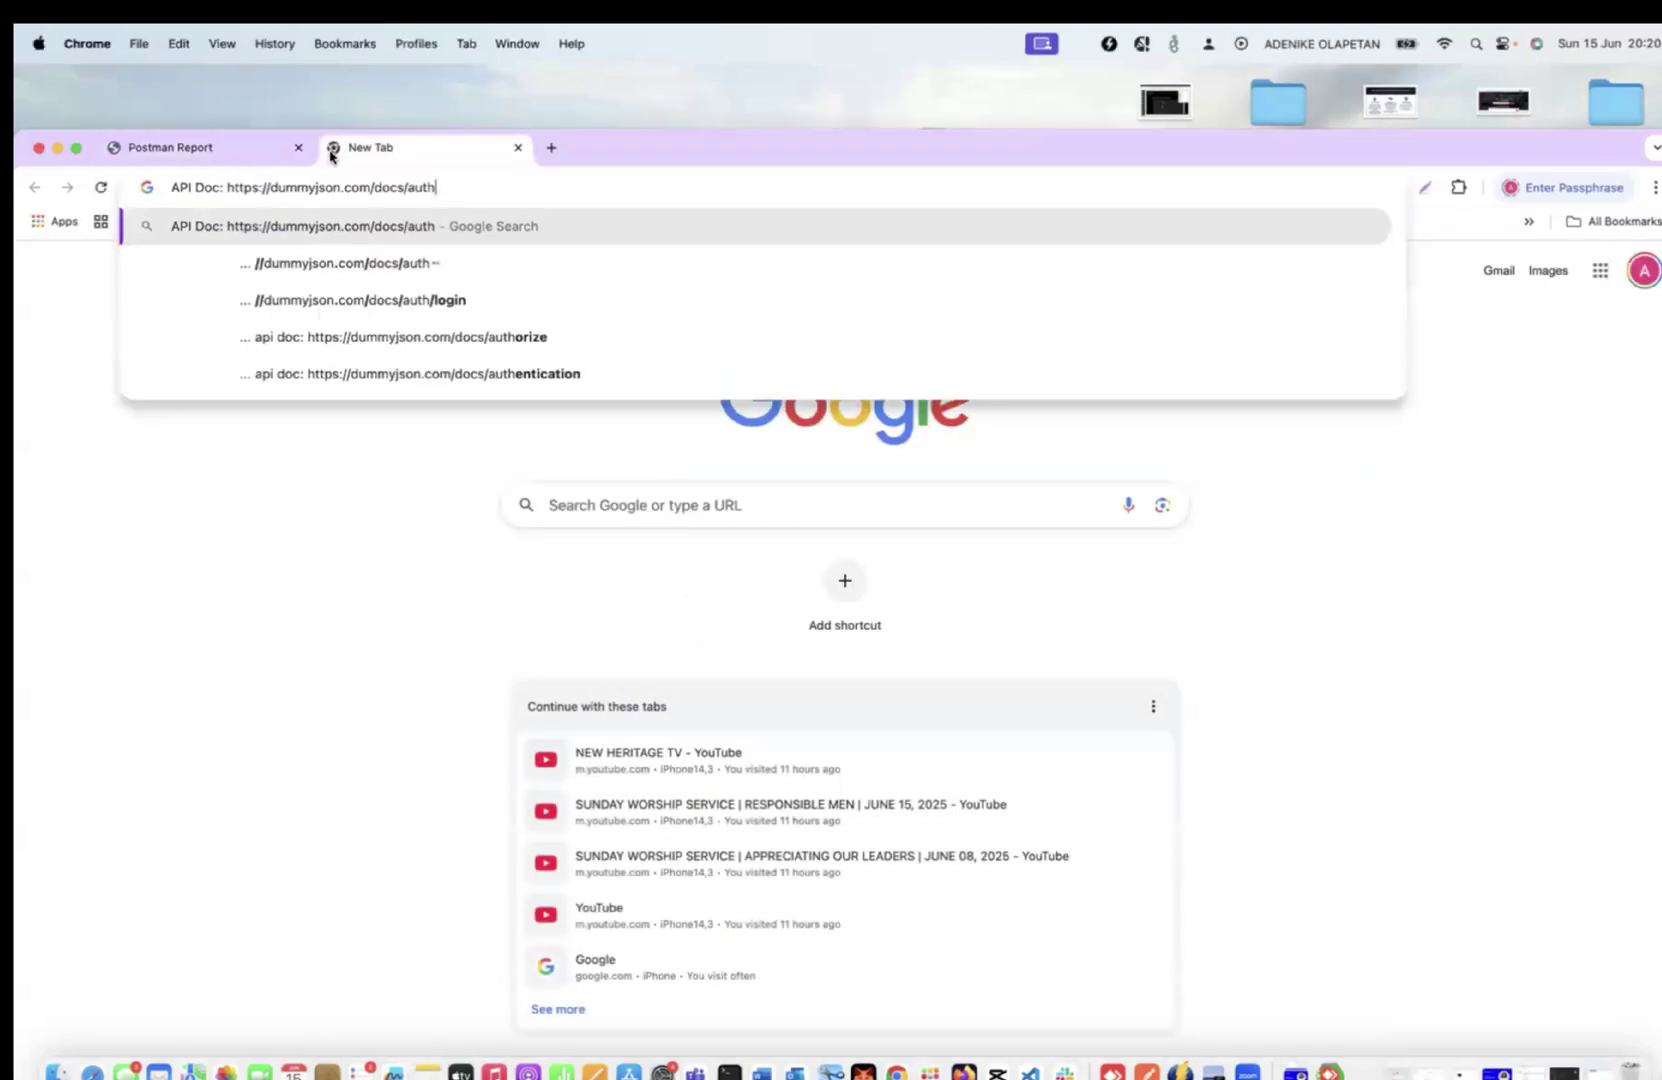
key("Return")
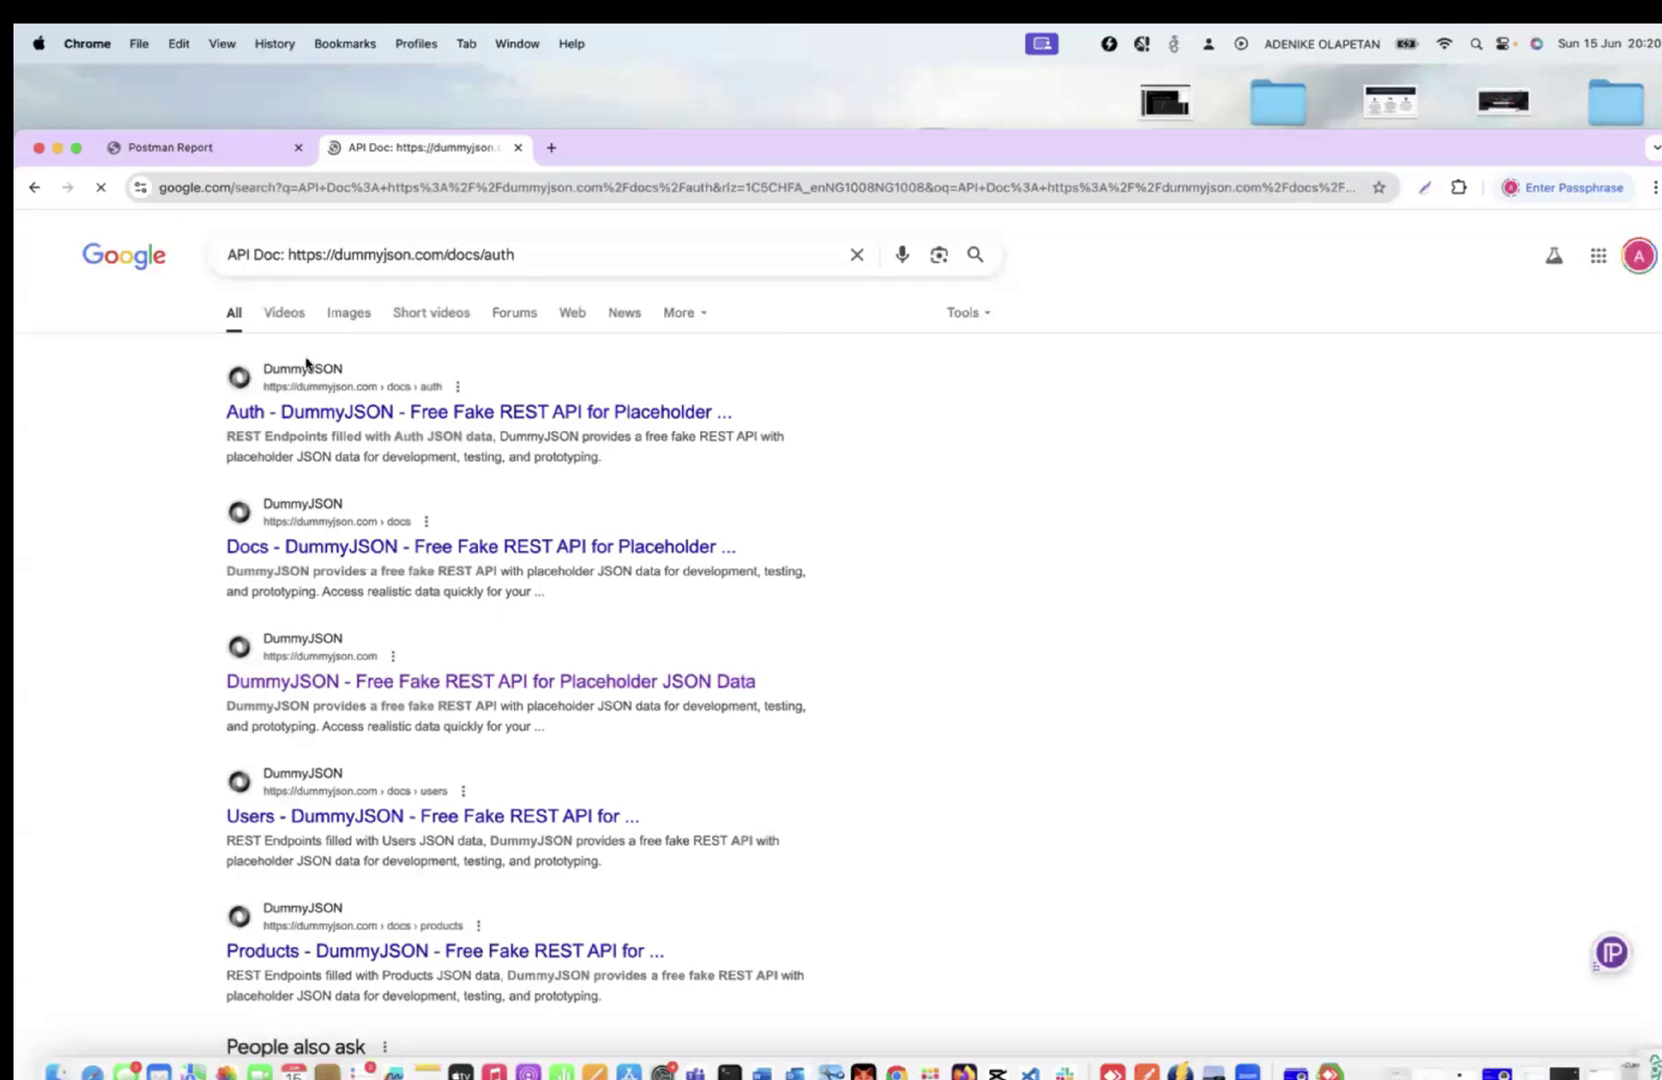
left_click(404, 419)
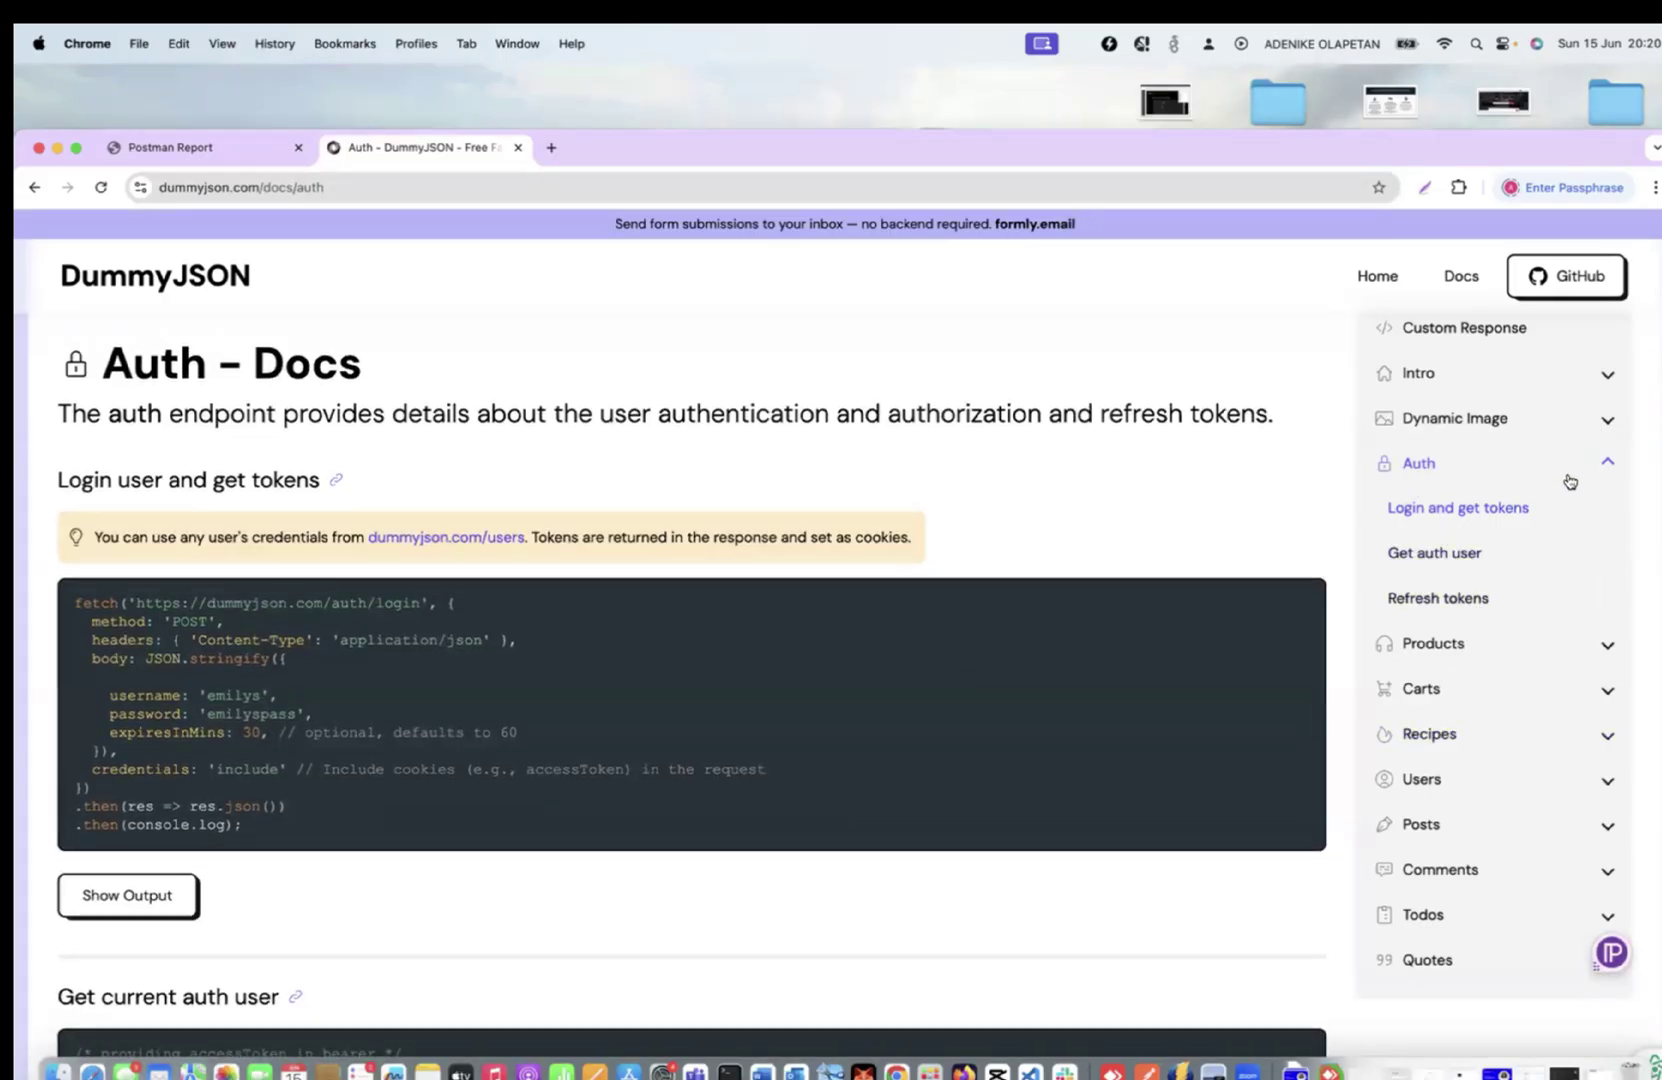
Step: Examine the endpoints listed under Auth in the DummyJSON documentation navigation and leave that section collapsed
left_click(1606, 465)
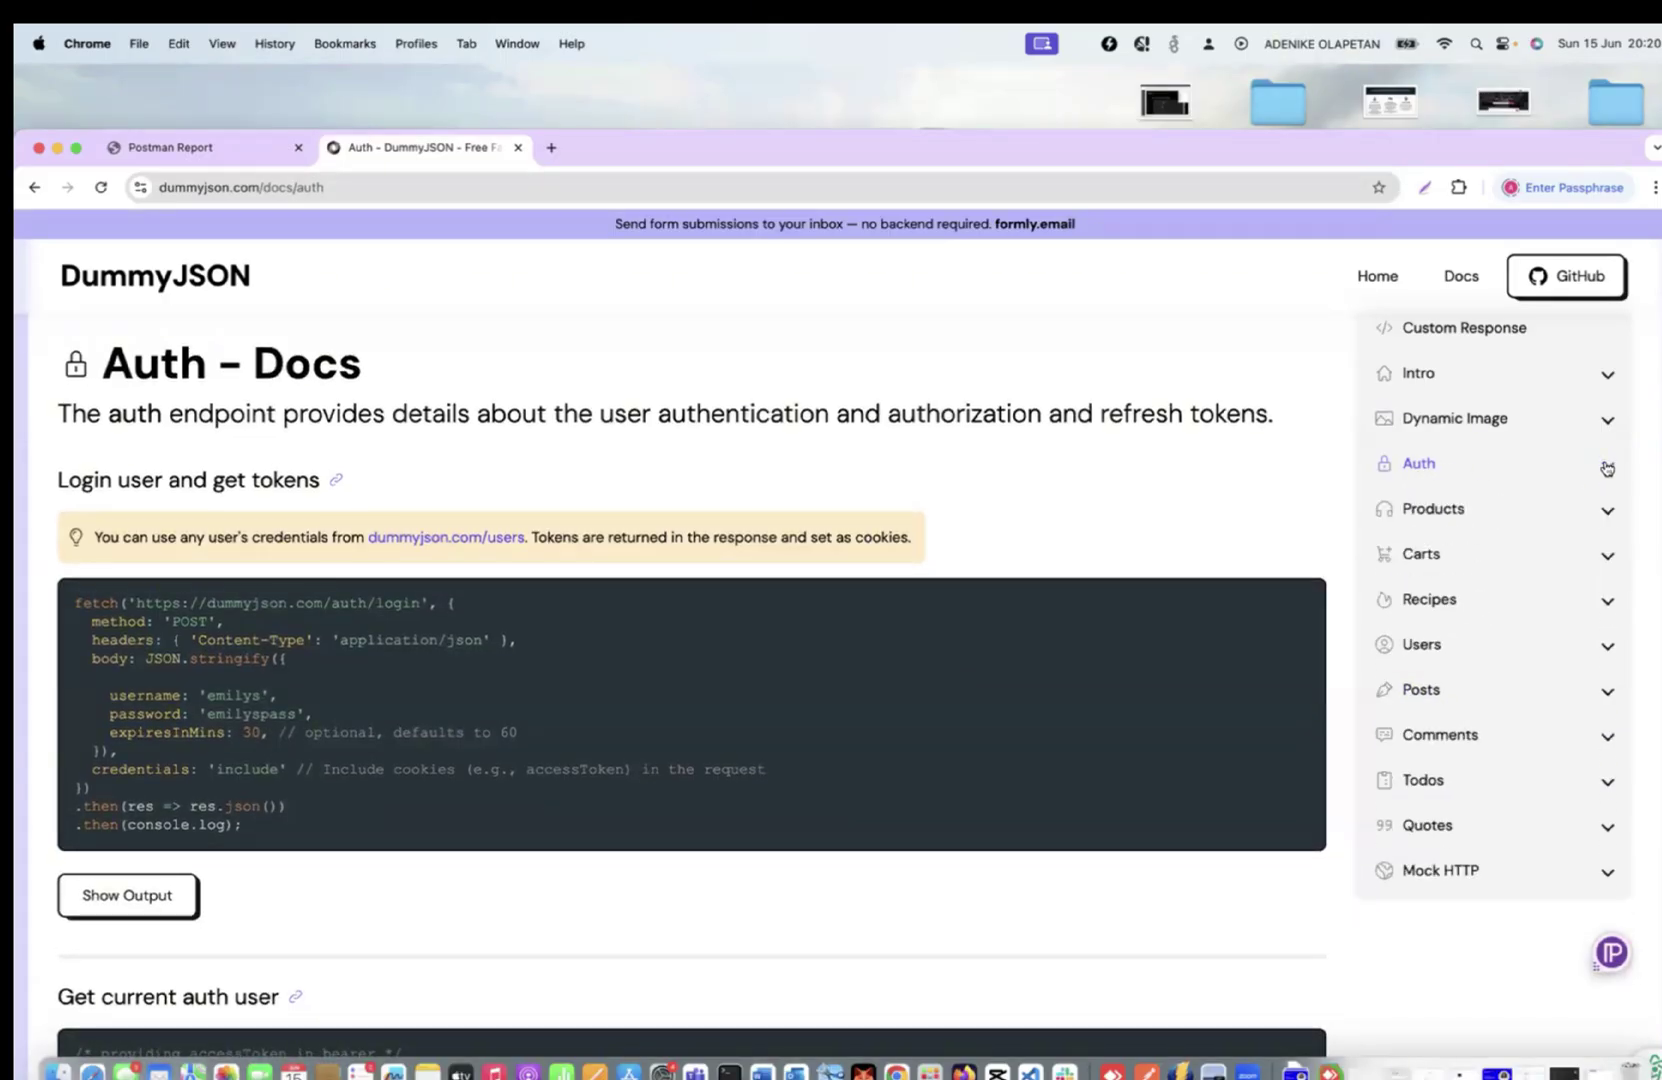
left_click(1605, 465)
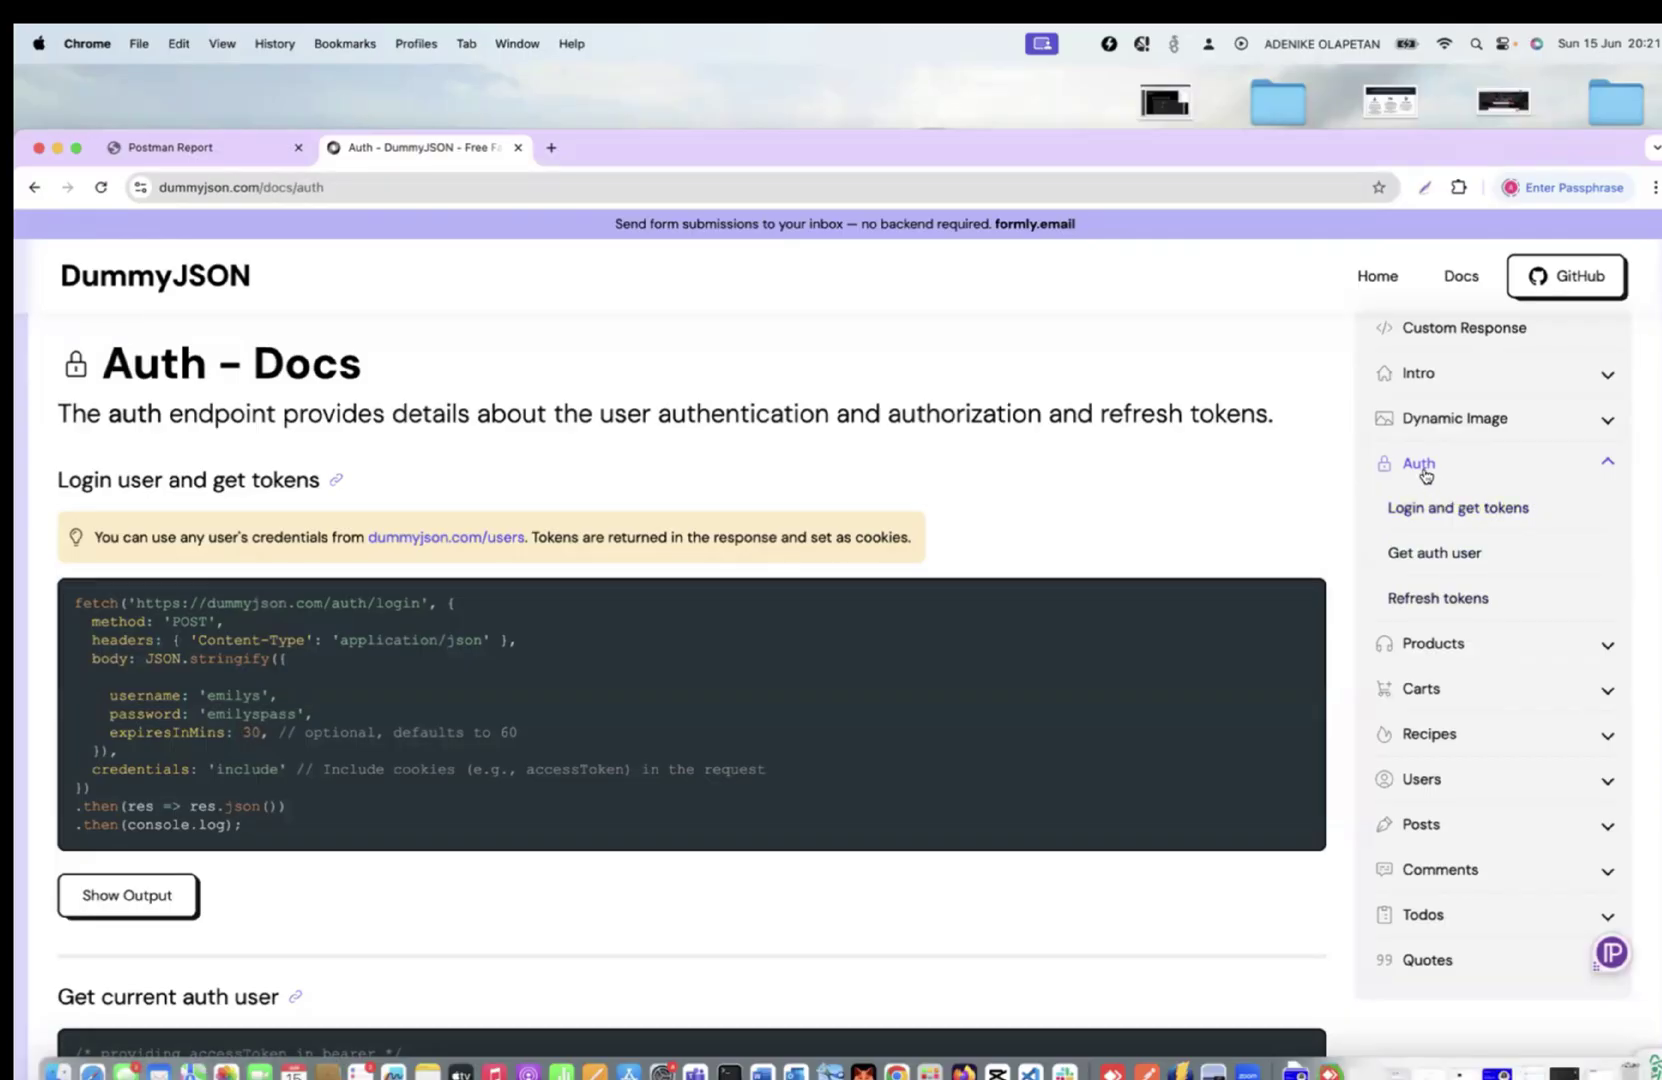
scroll(1445, 538, "down", 1)
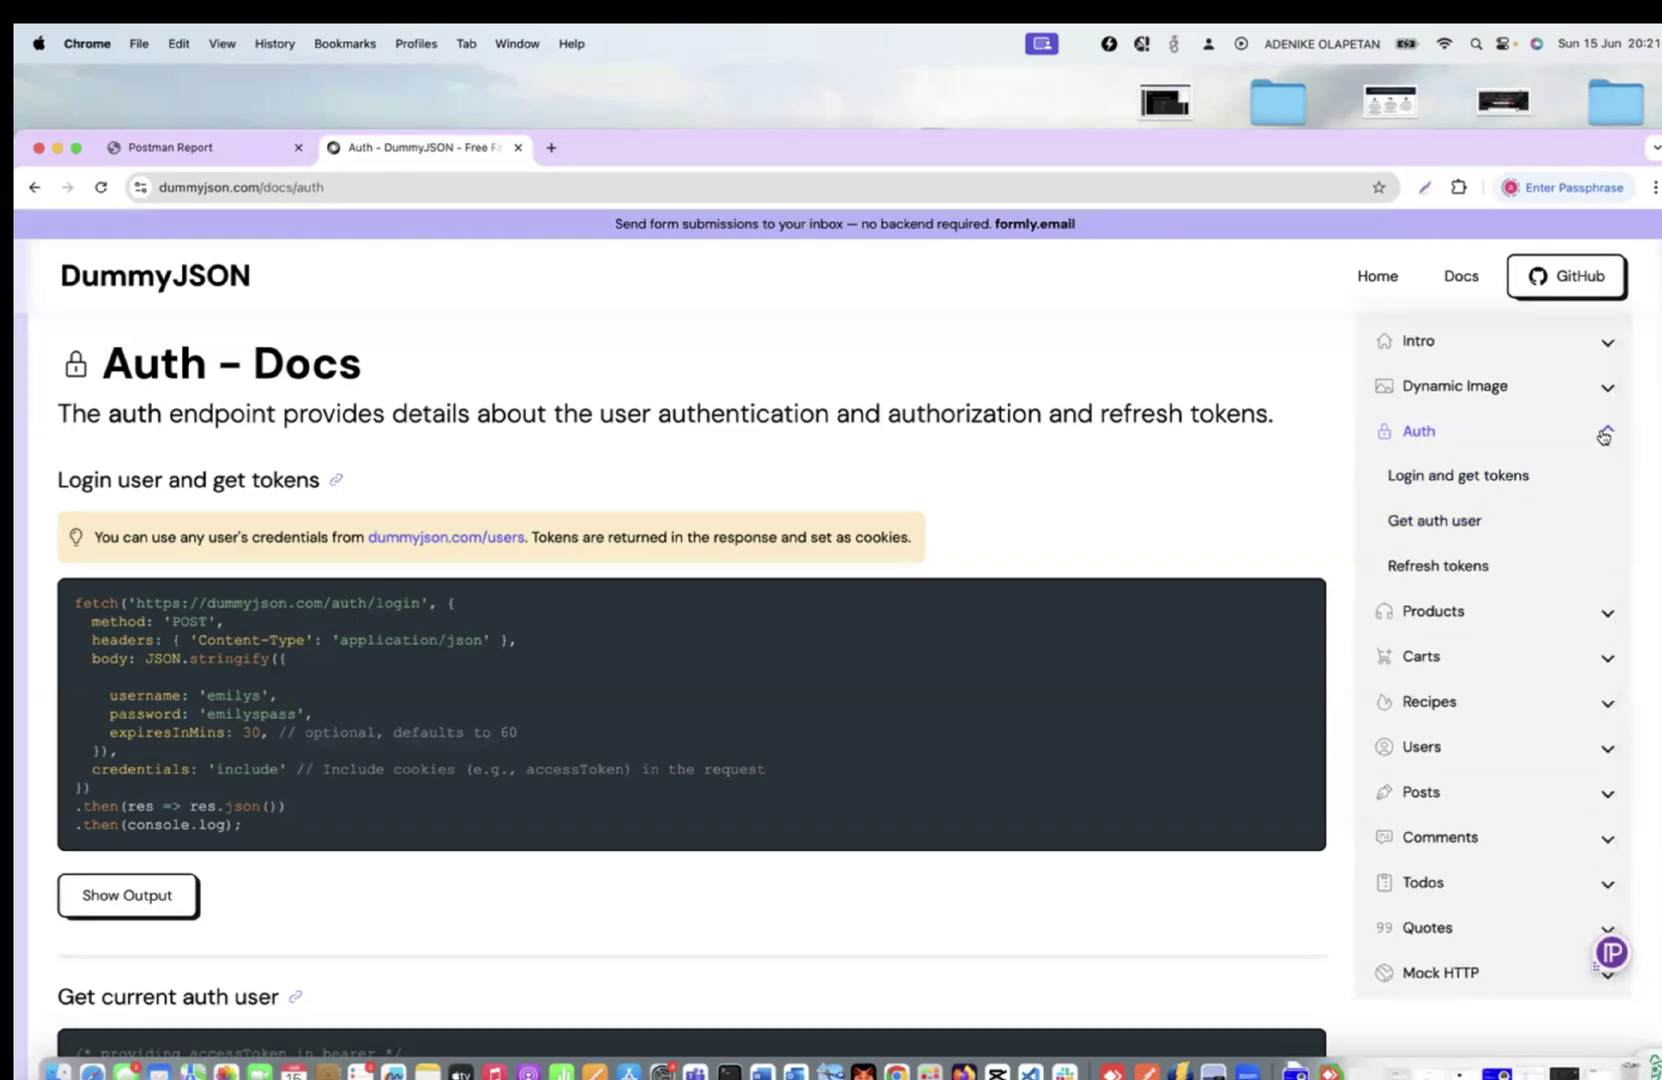
scroll(1604, 436, "up", 1)
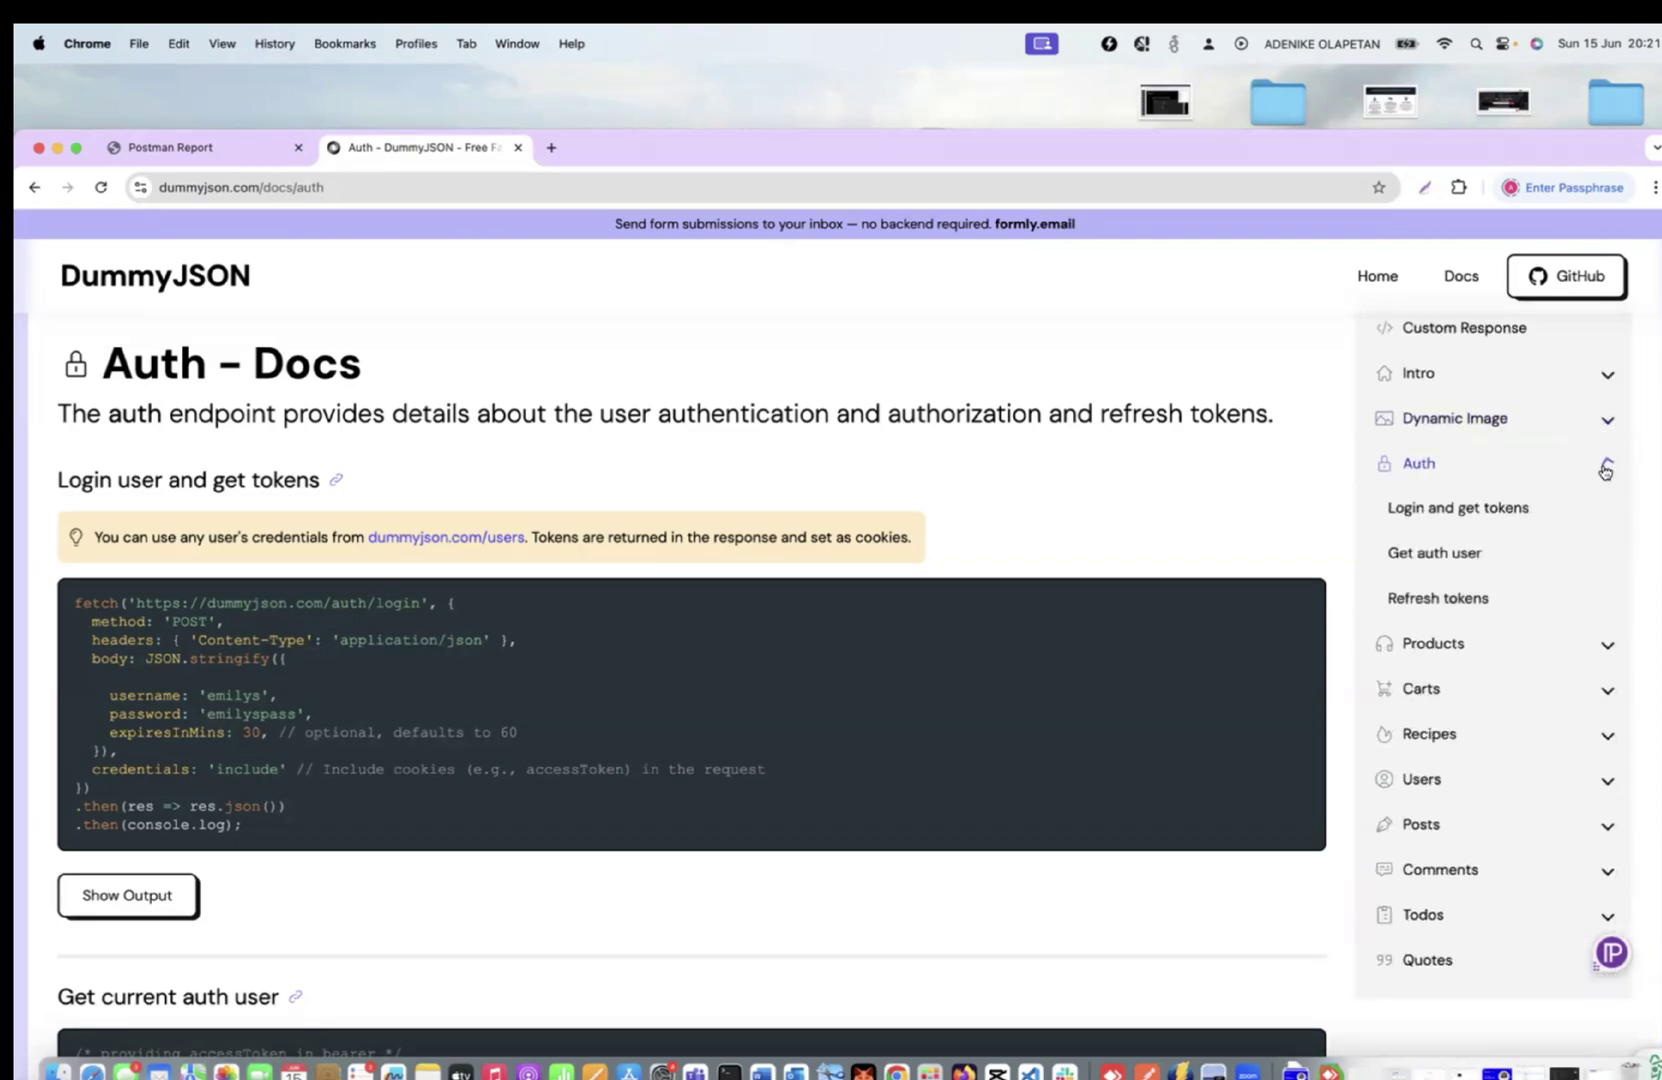
left_click(1605, 467)
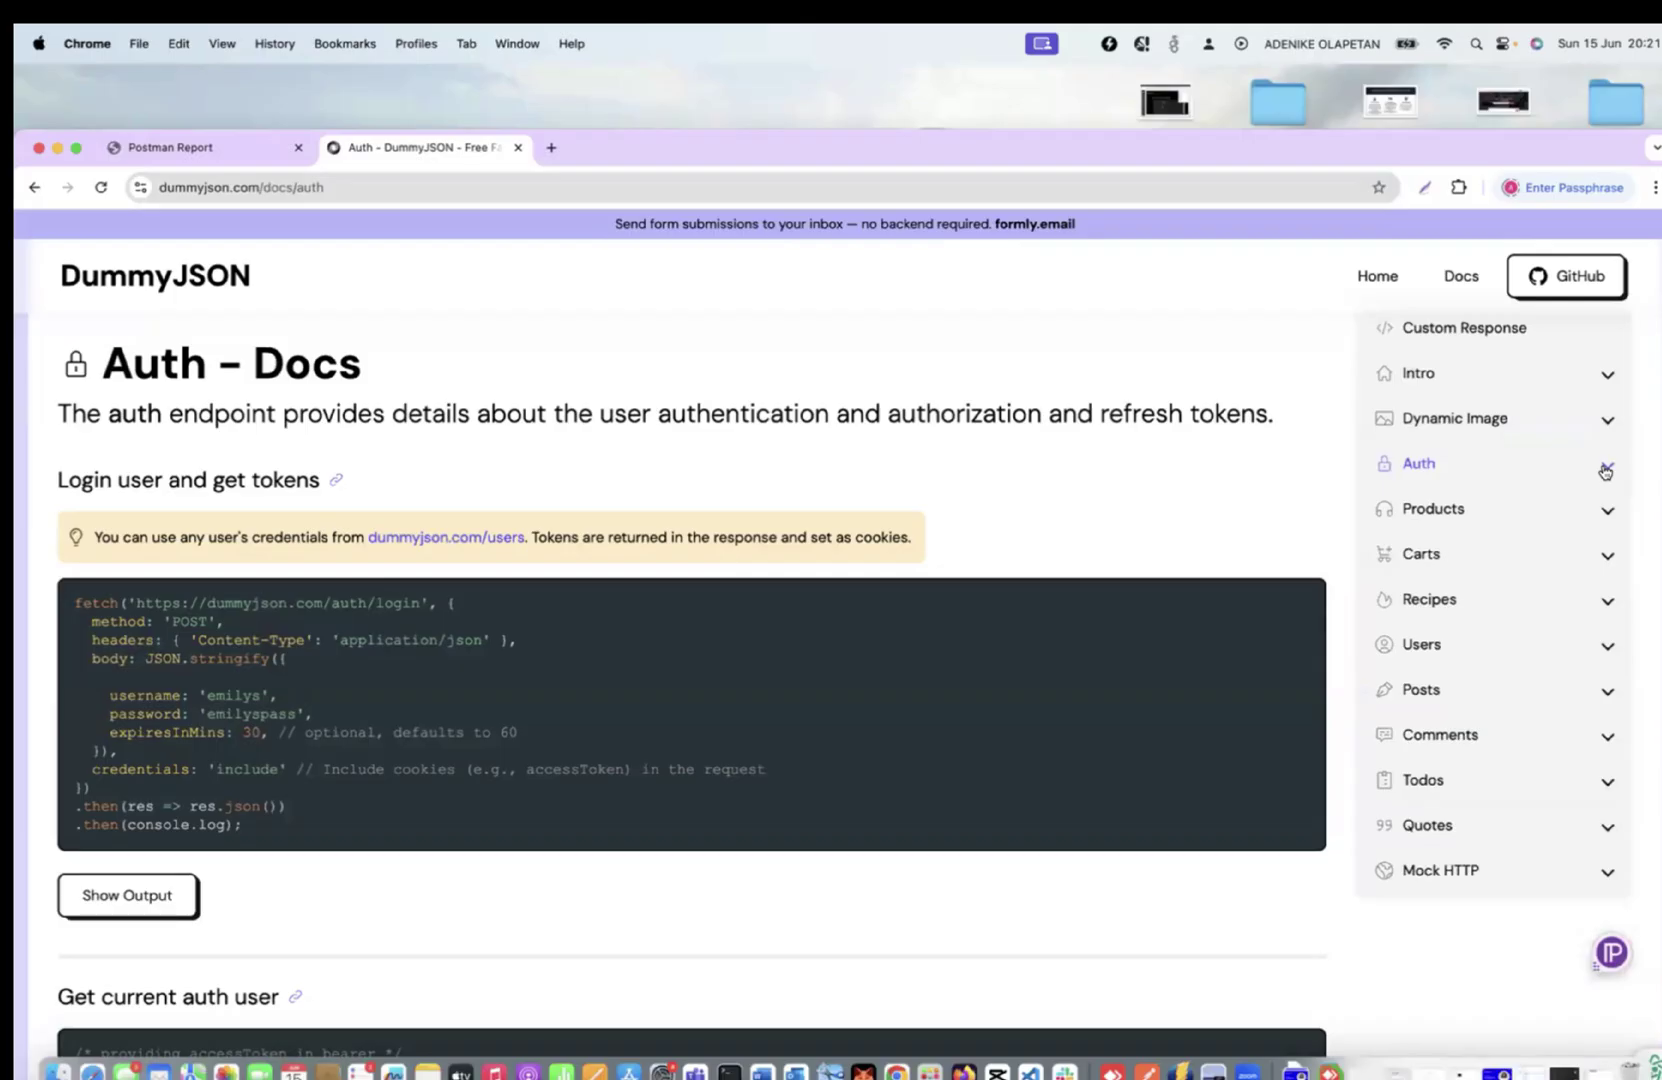
left_click(1605, 467)
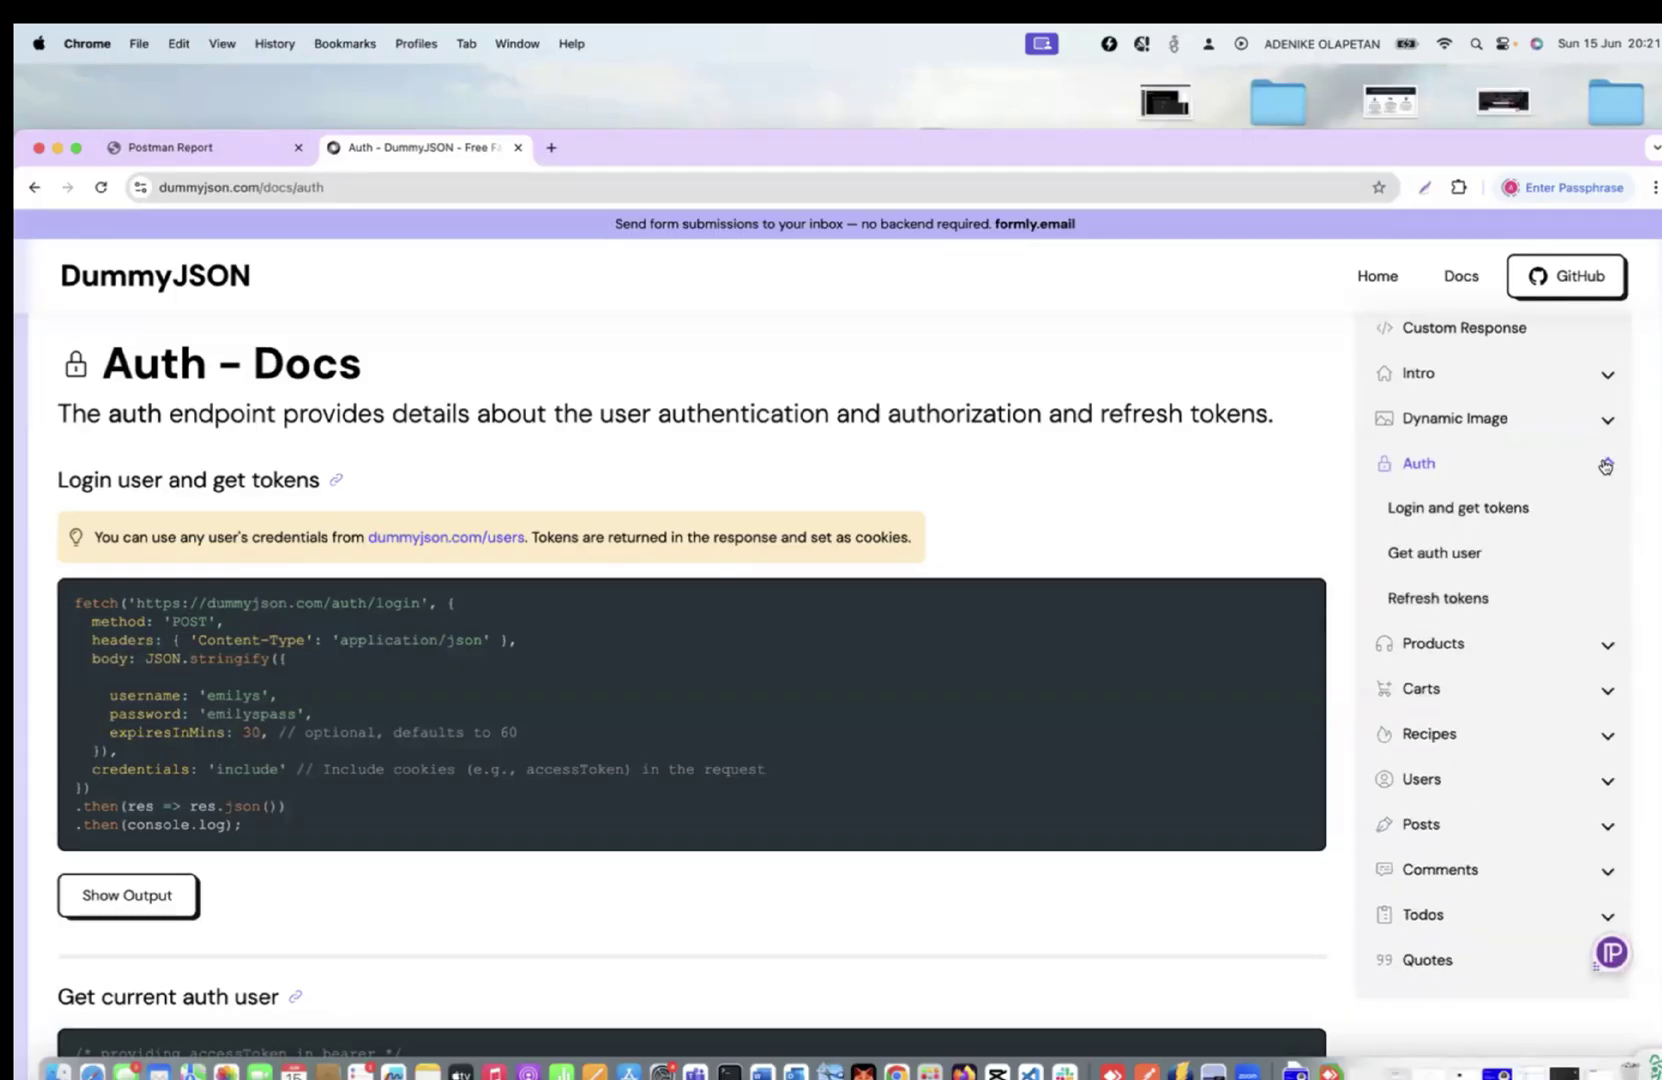
left_click(1605, 467)
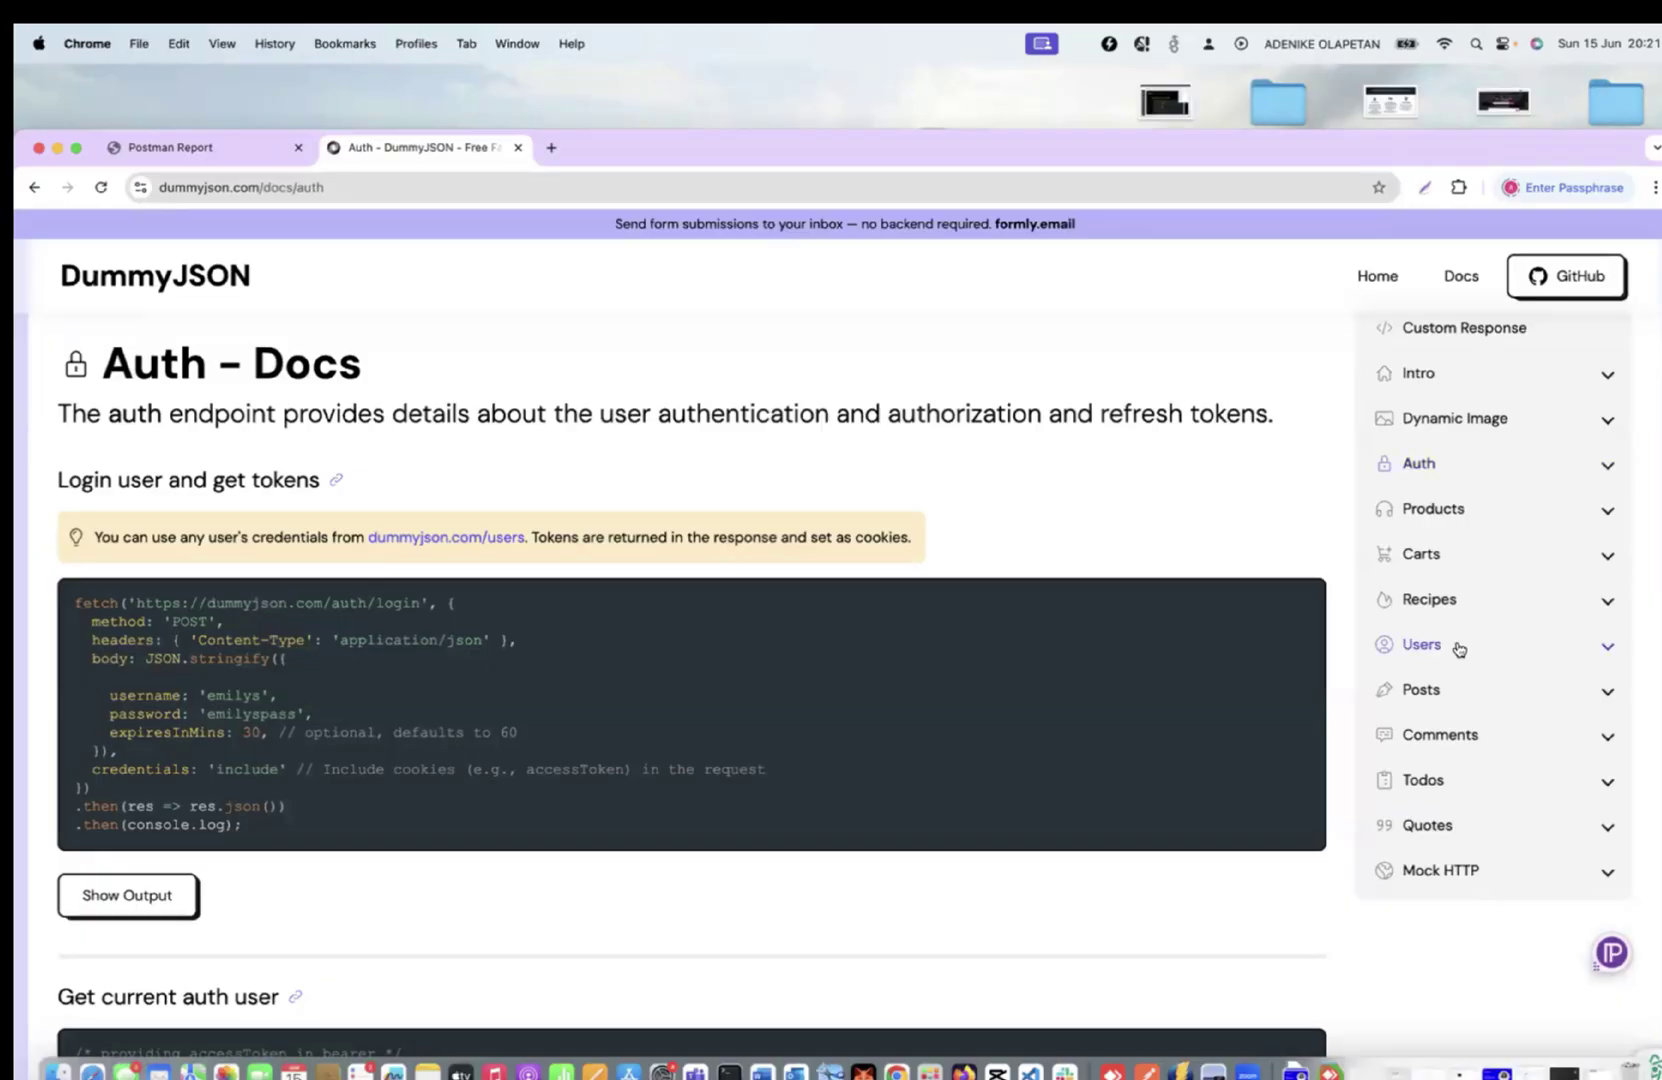
Step: Open the Users documentation section and copy the link address of its Login user entry
left_click(1601, 652)
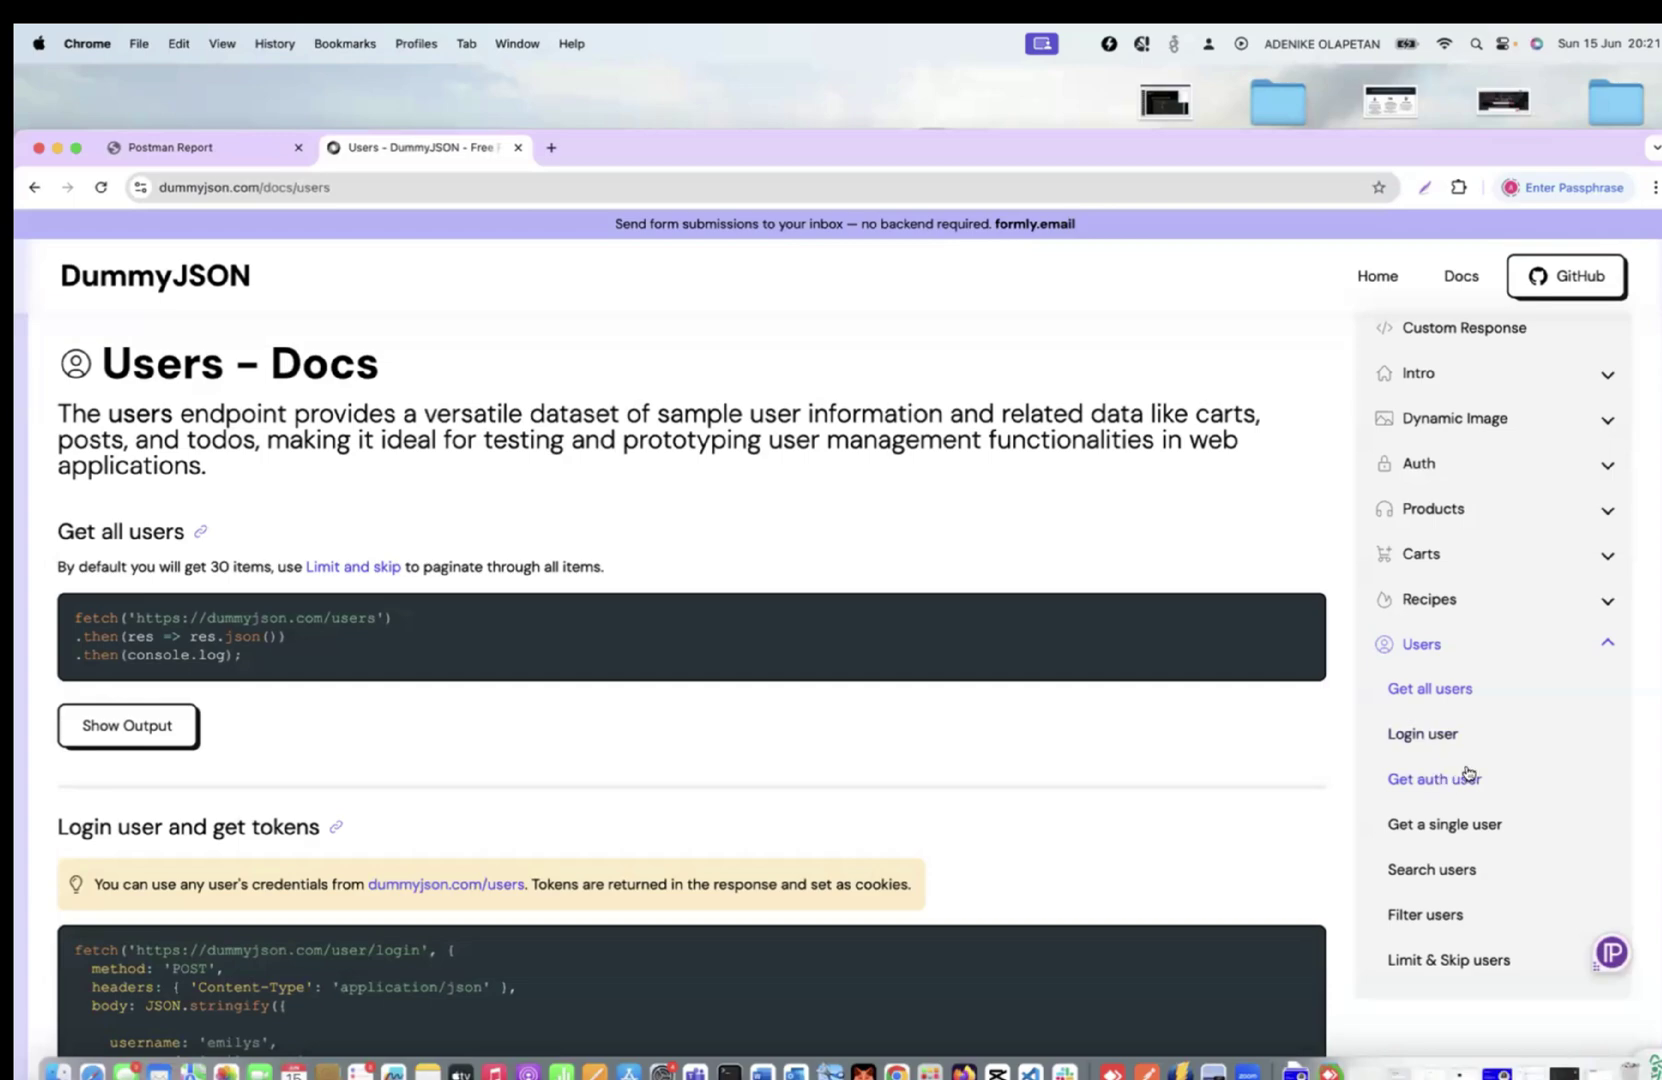
right_click(1428, 738)
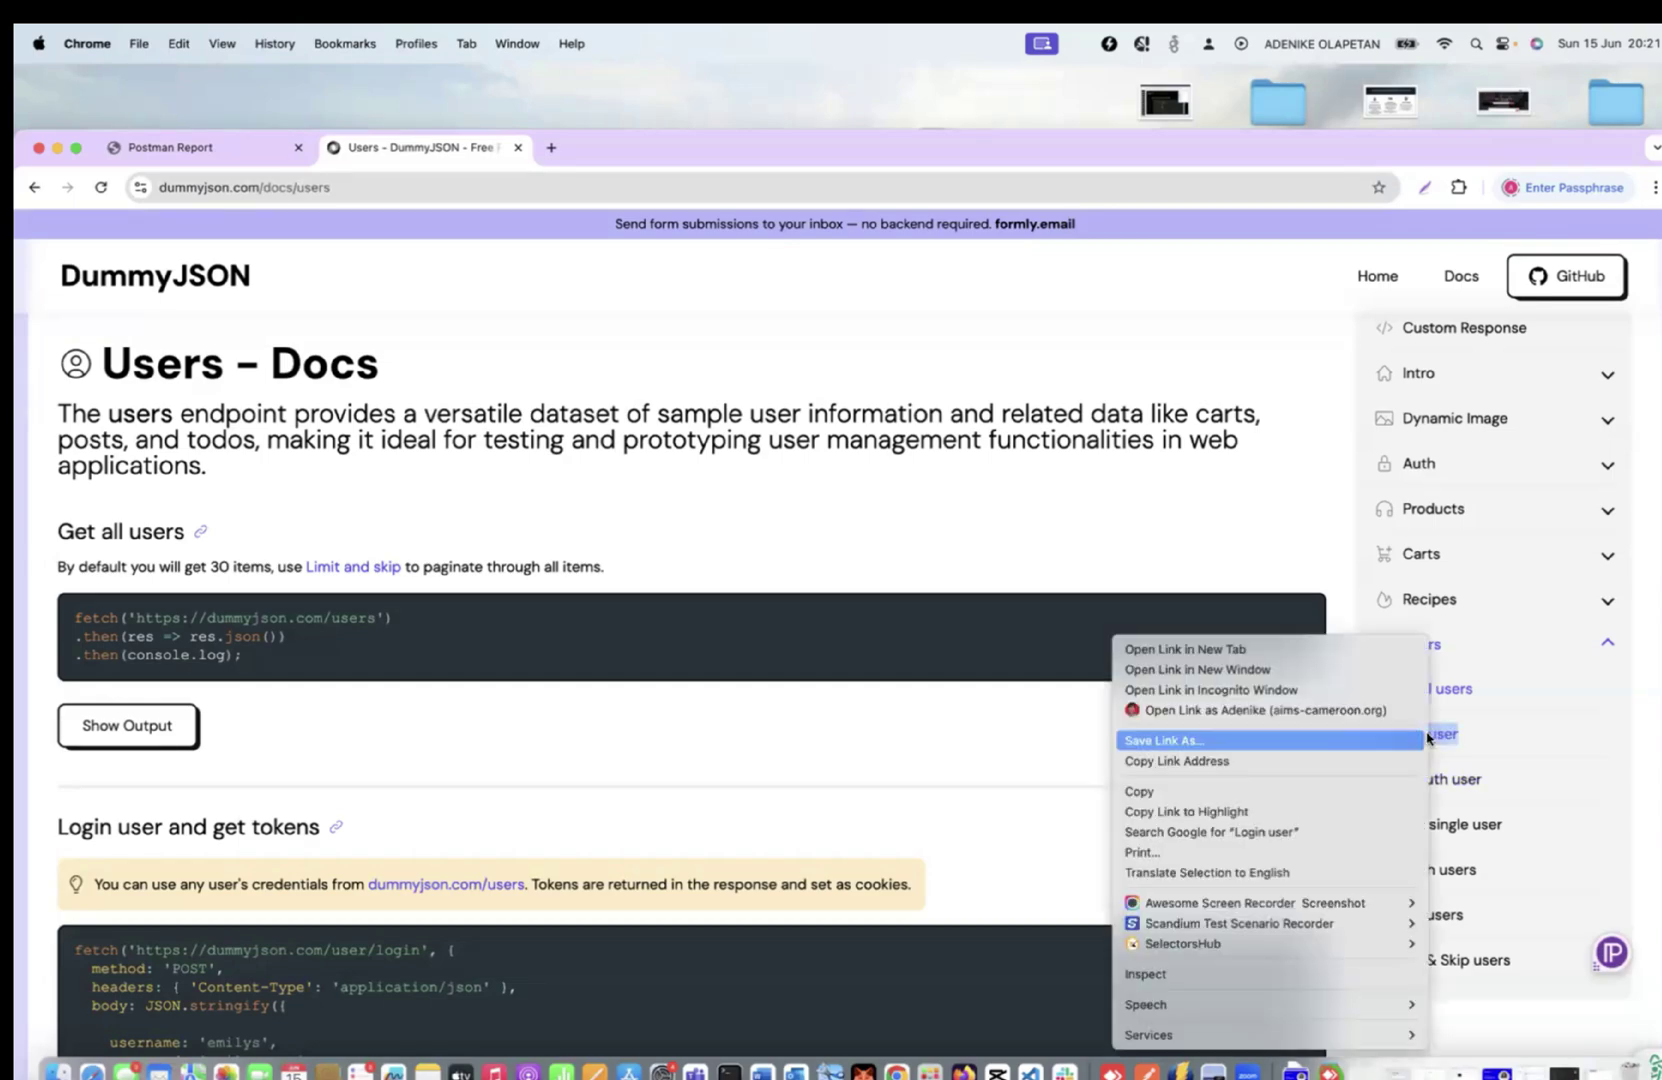
left_click(1290, 762)
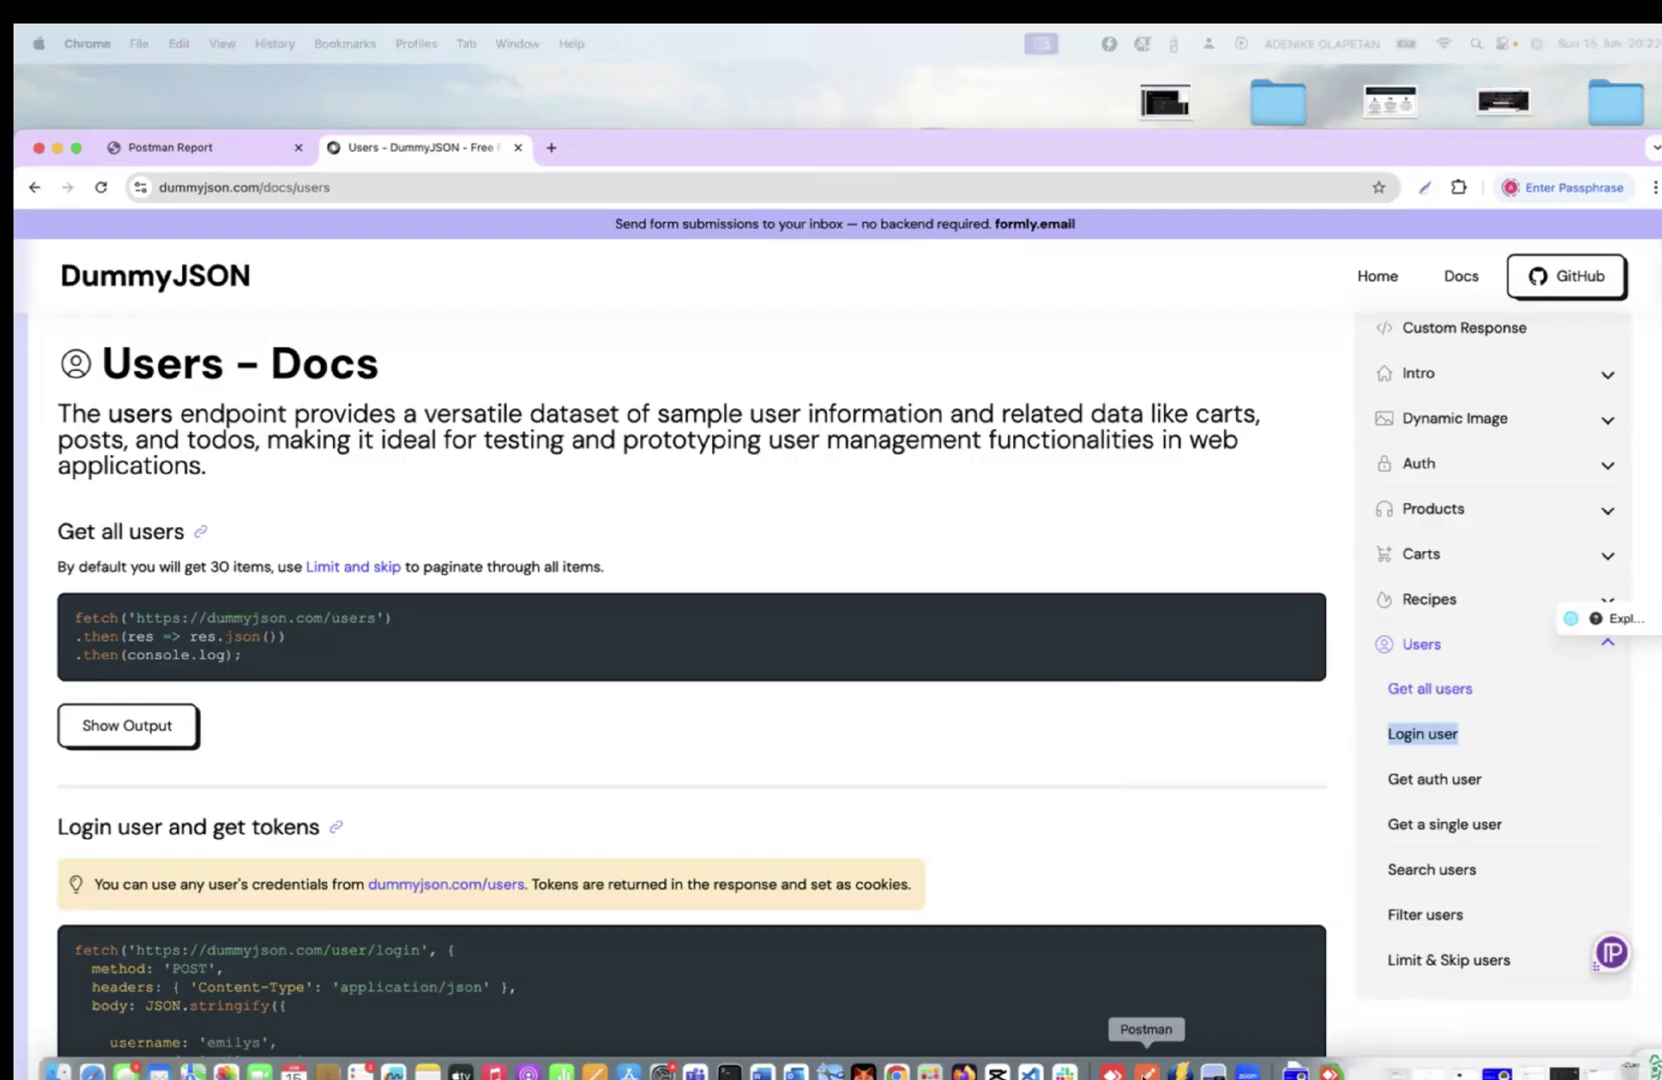
Step: Switch to Postman, show the collections list and open the run configuration for the Petstore_environment_variable collection
left_click(1147, 1068)
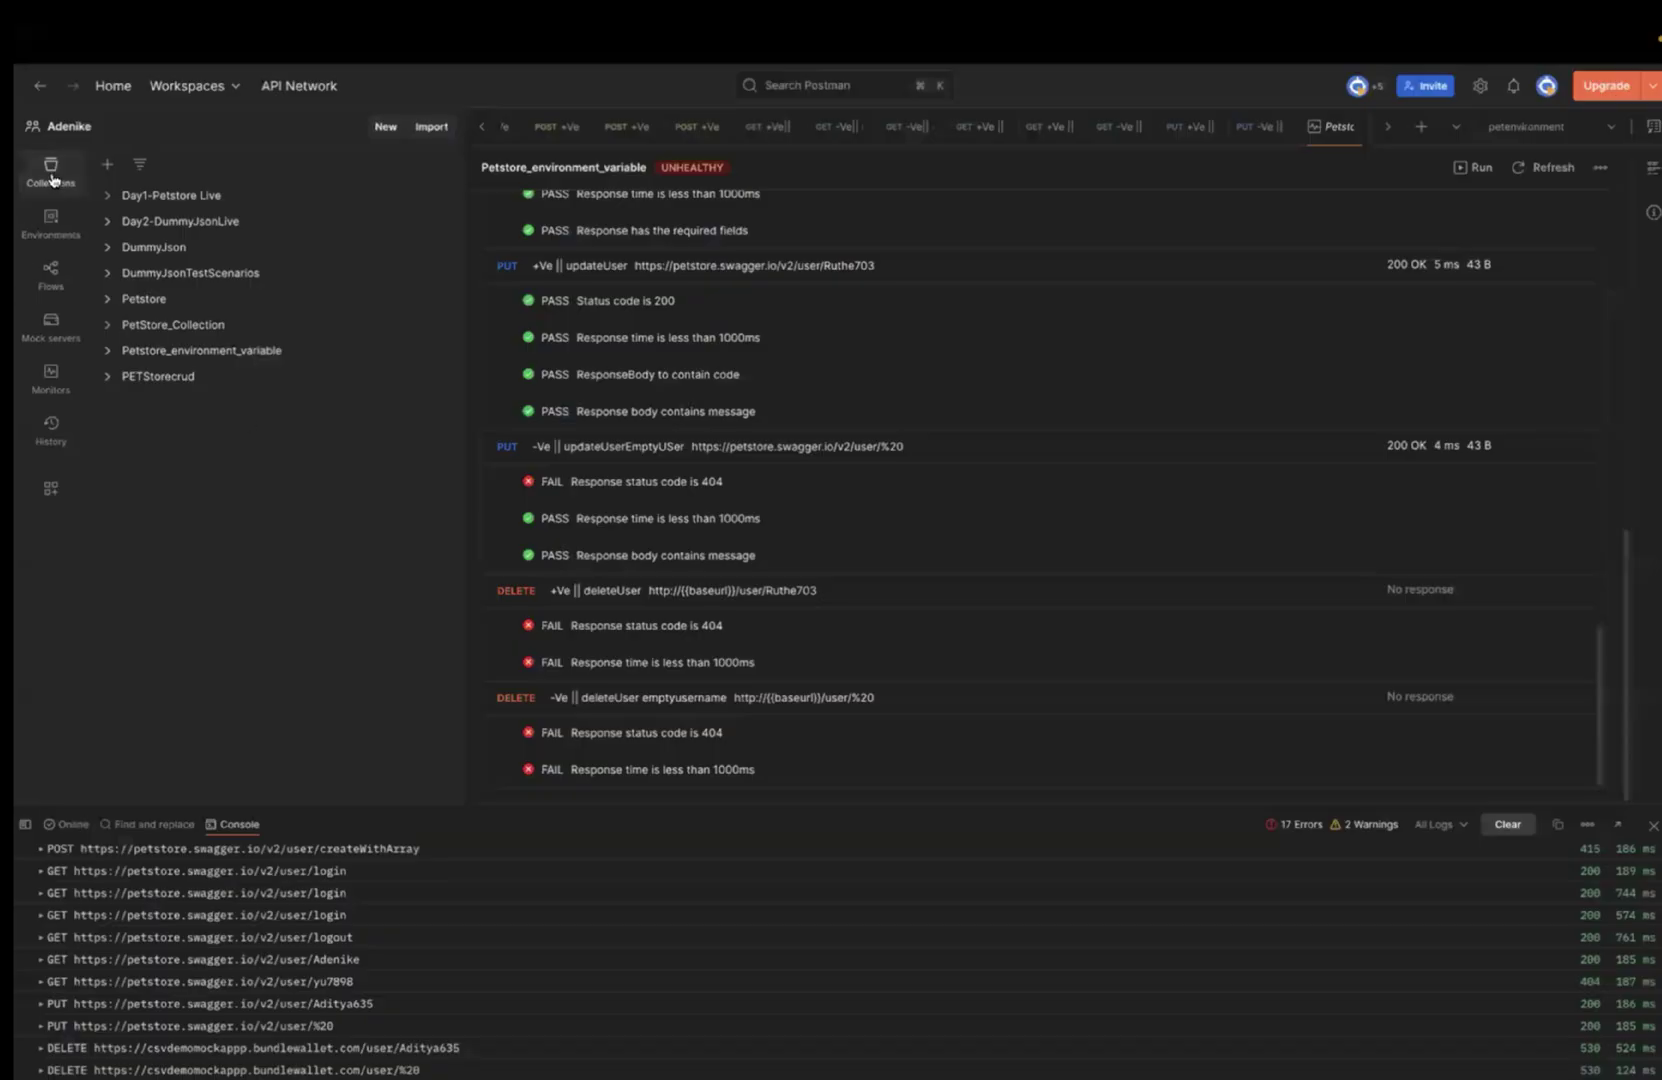
left_click(50, 170)
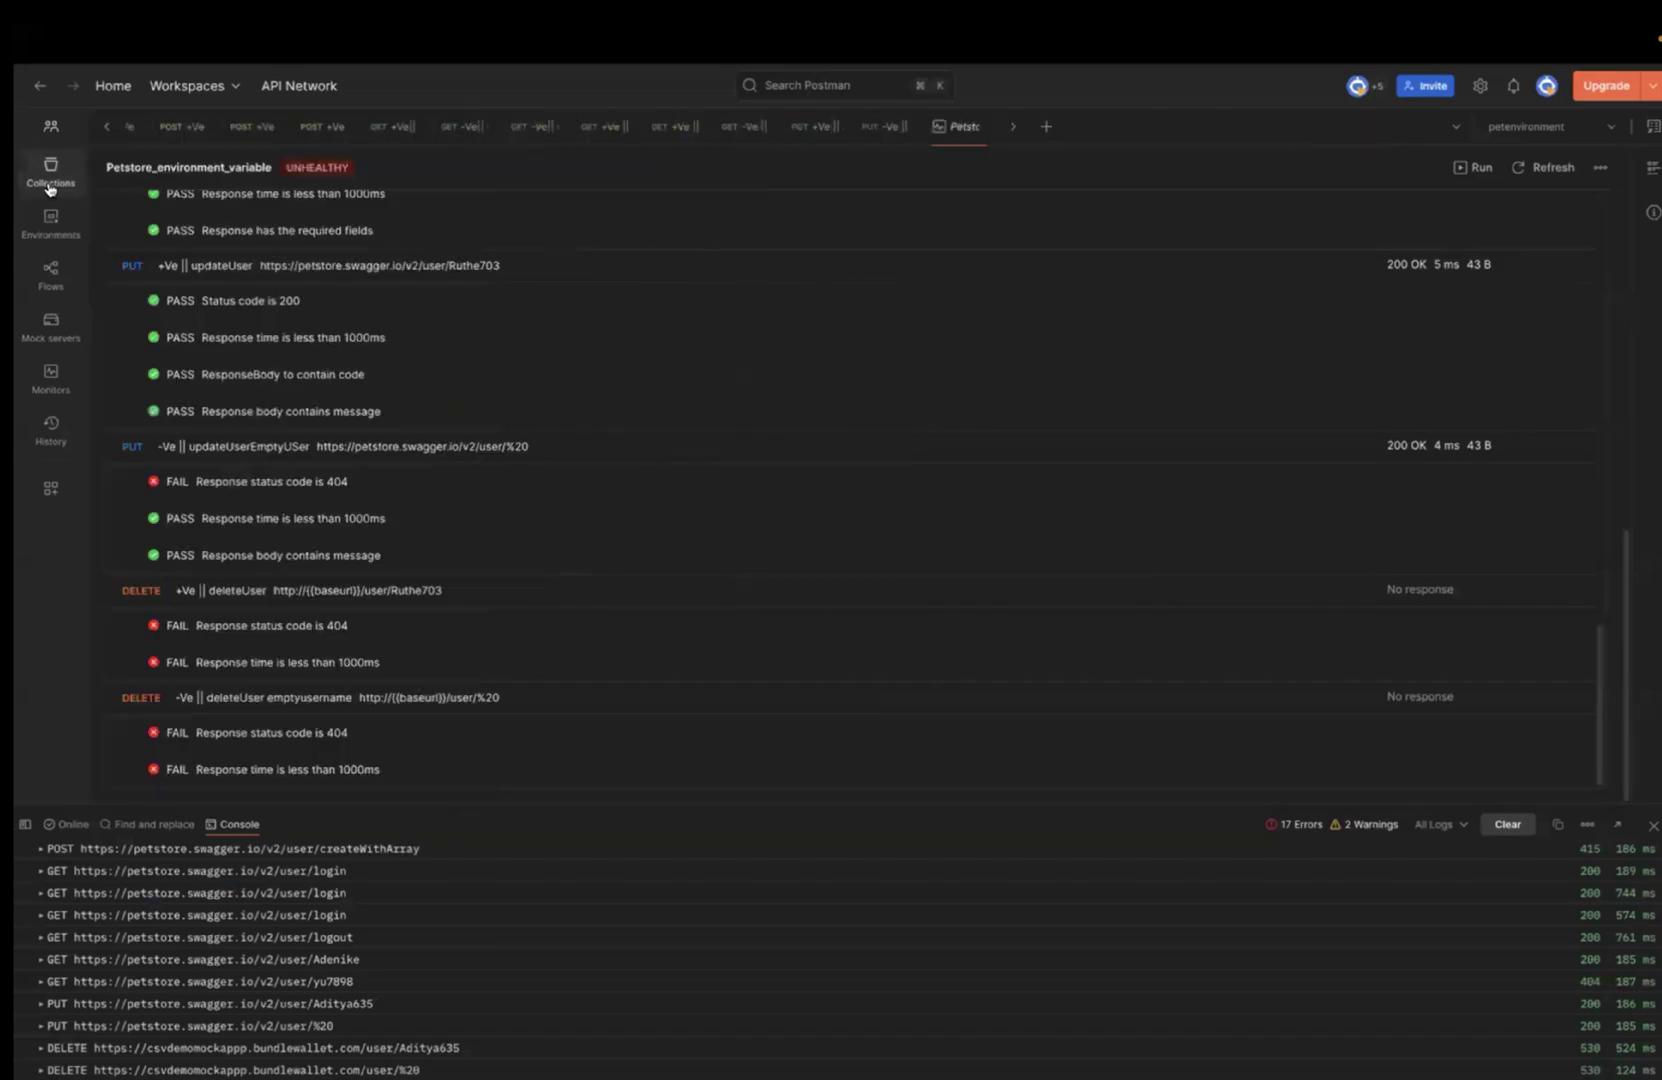
scroll(325, 502, "up", 5)
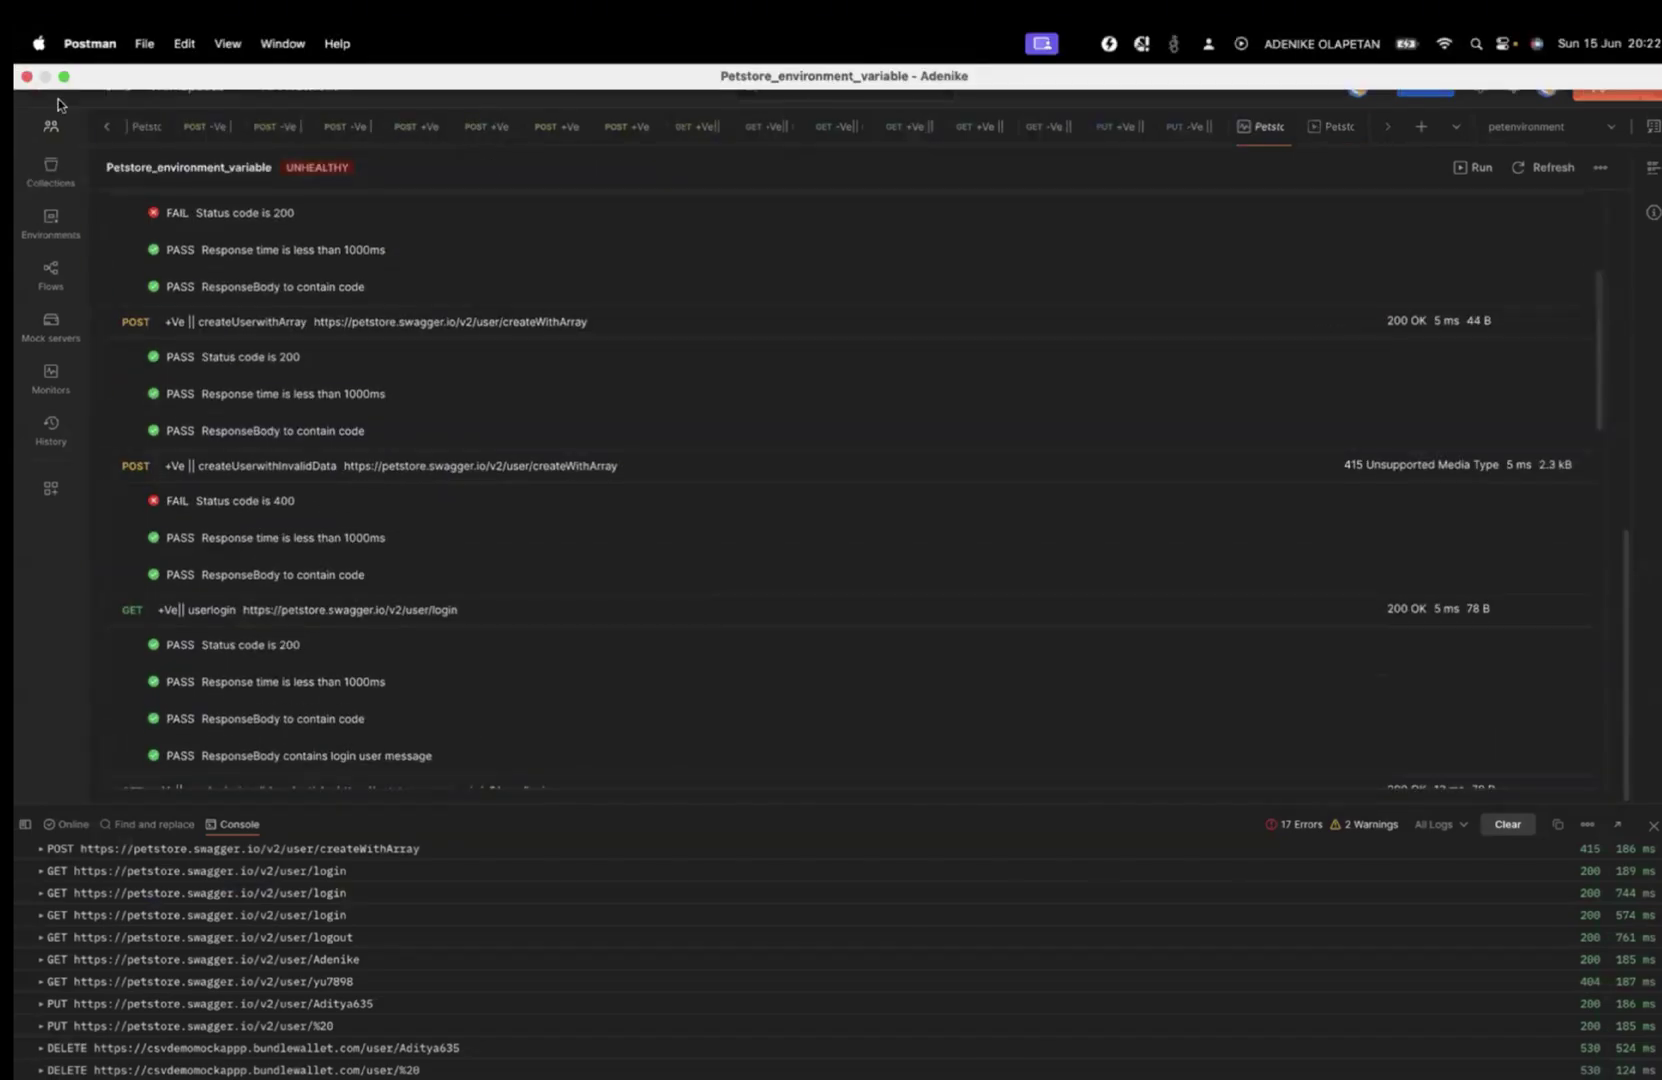
left_click(48, 175)
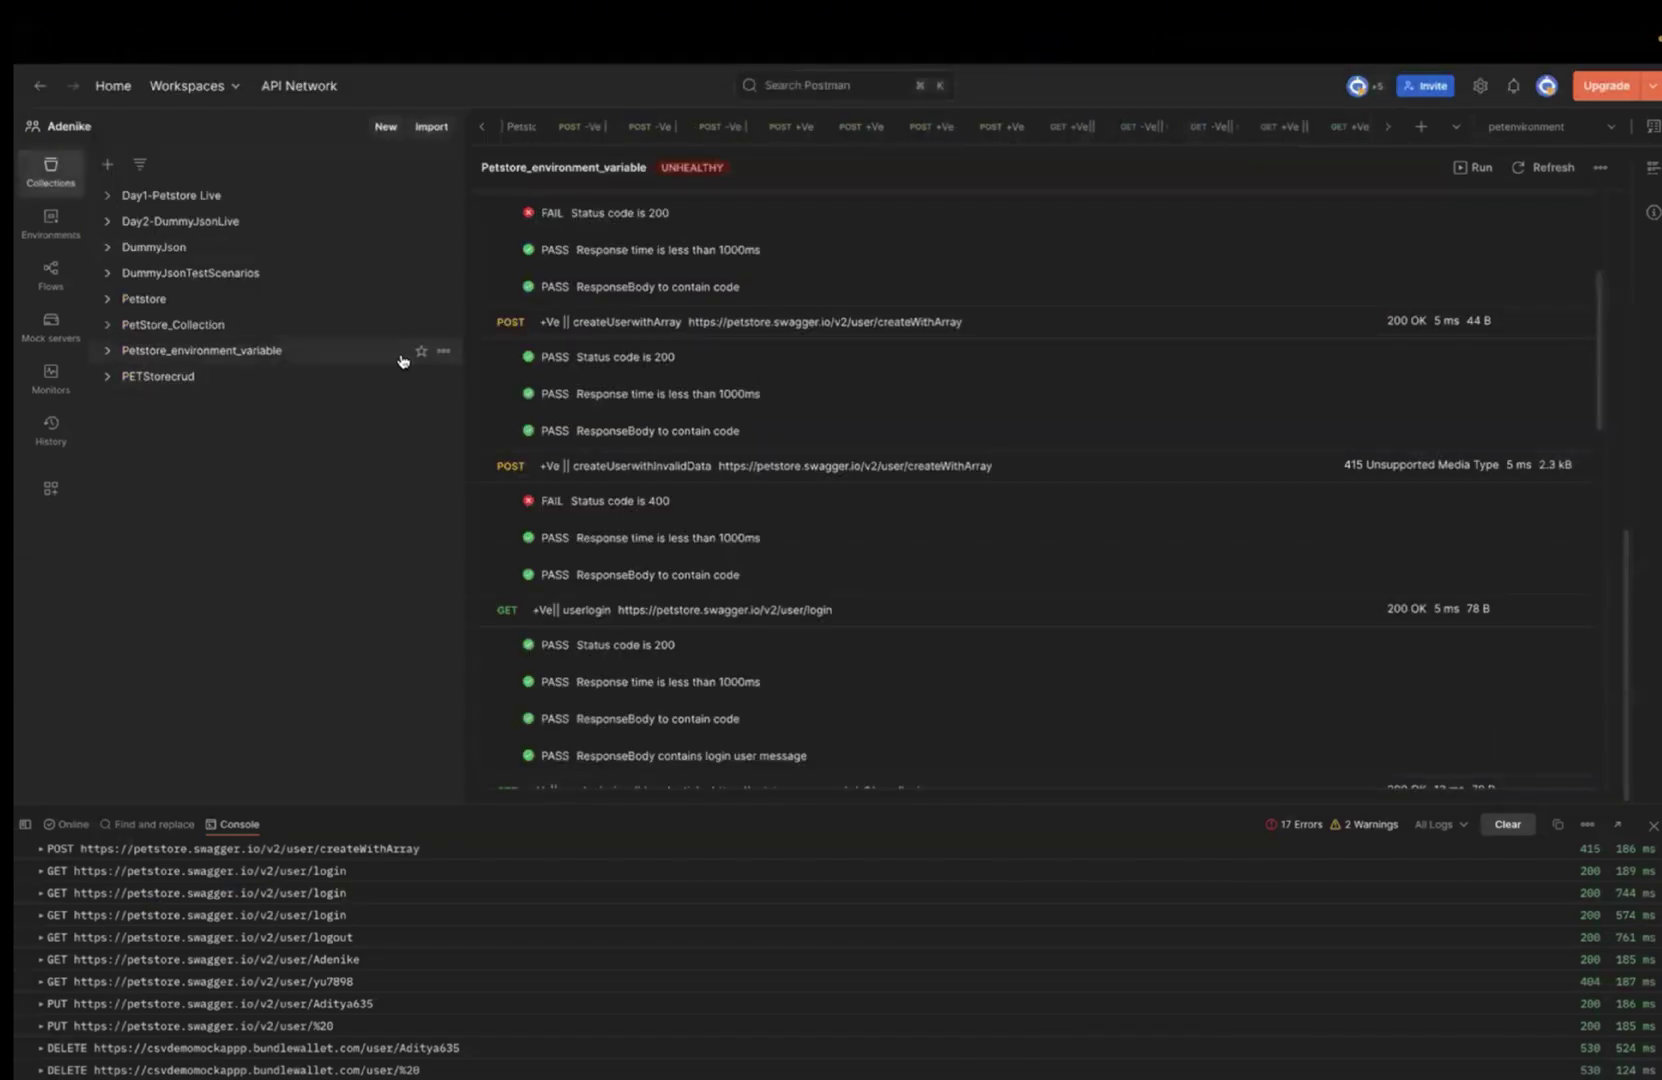
left_click(445, 352)
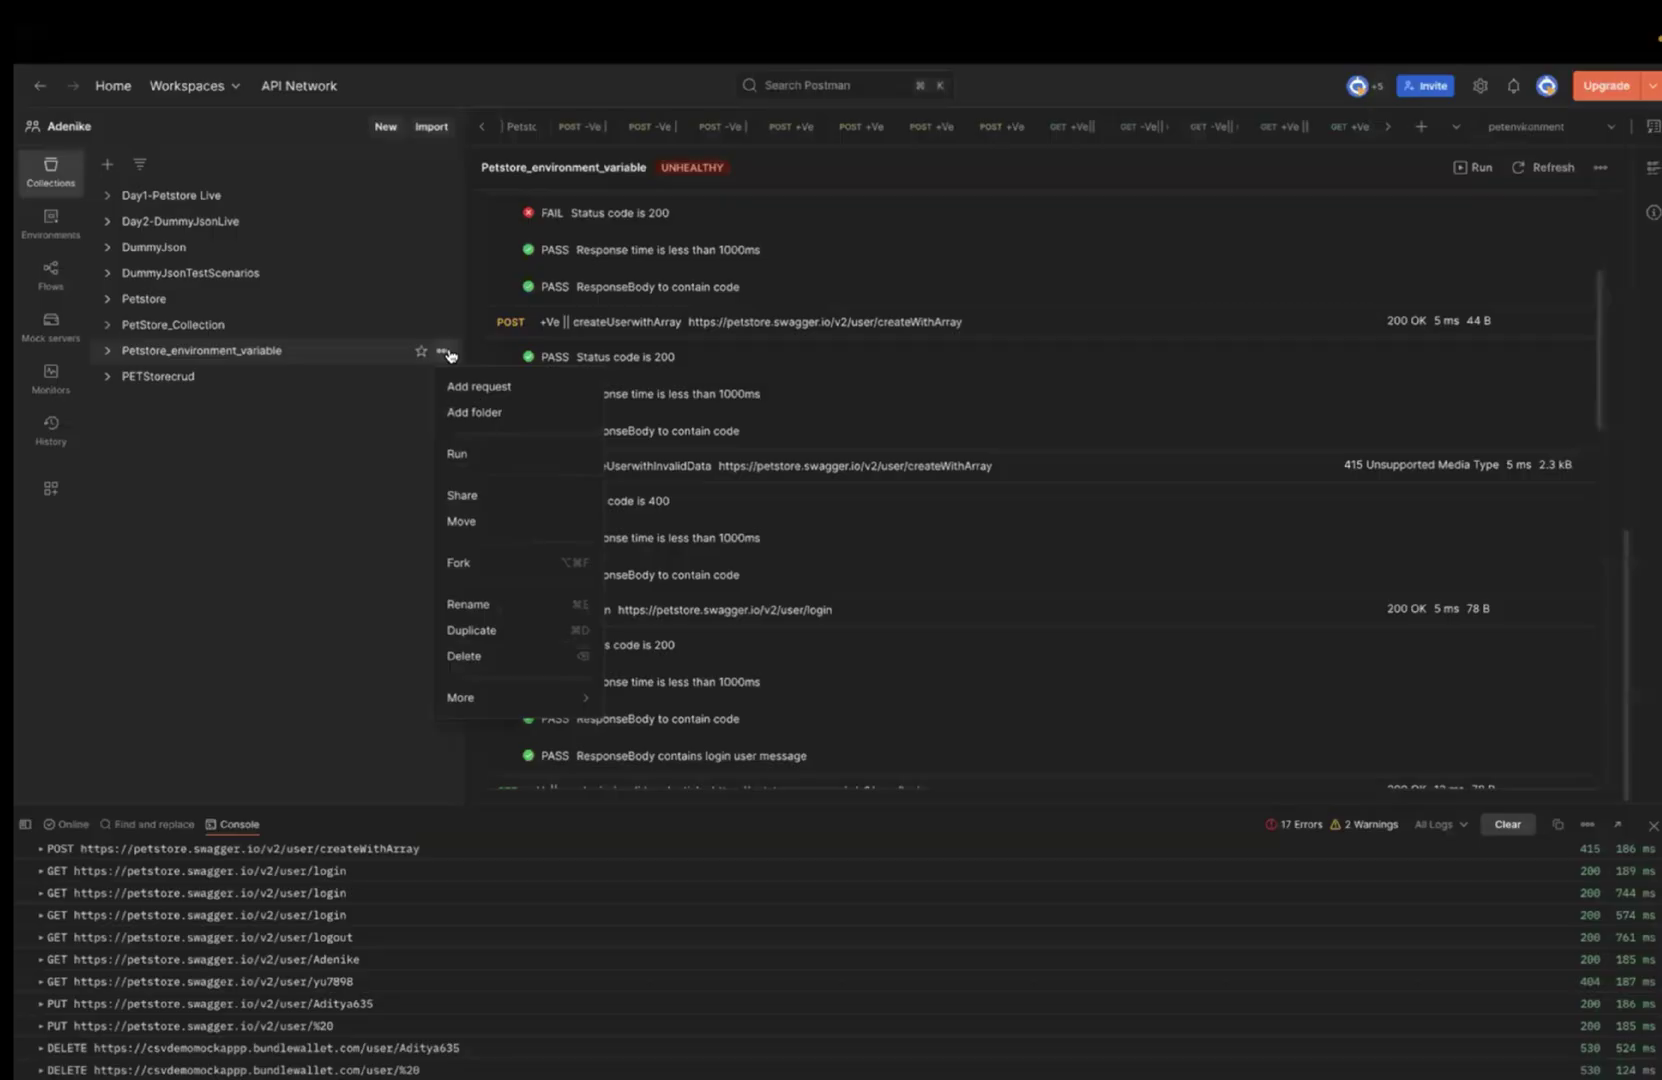
left_click(498, 460)
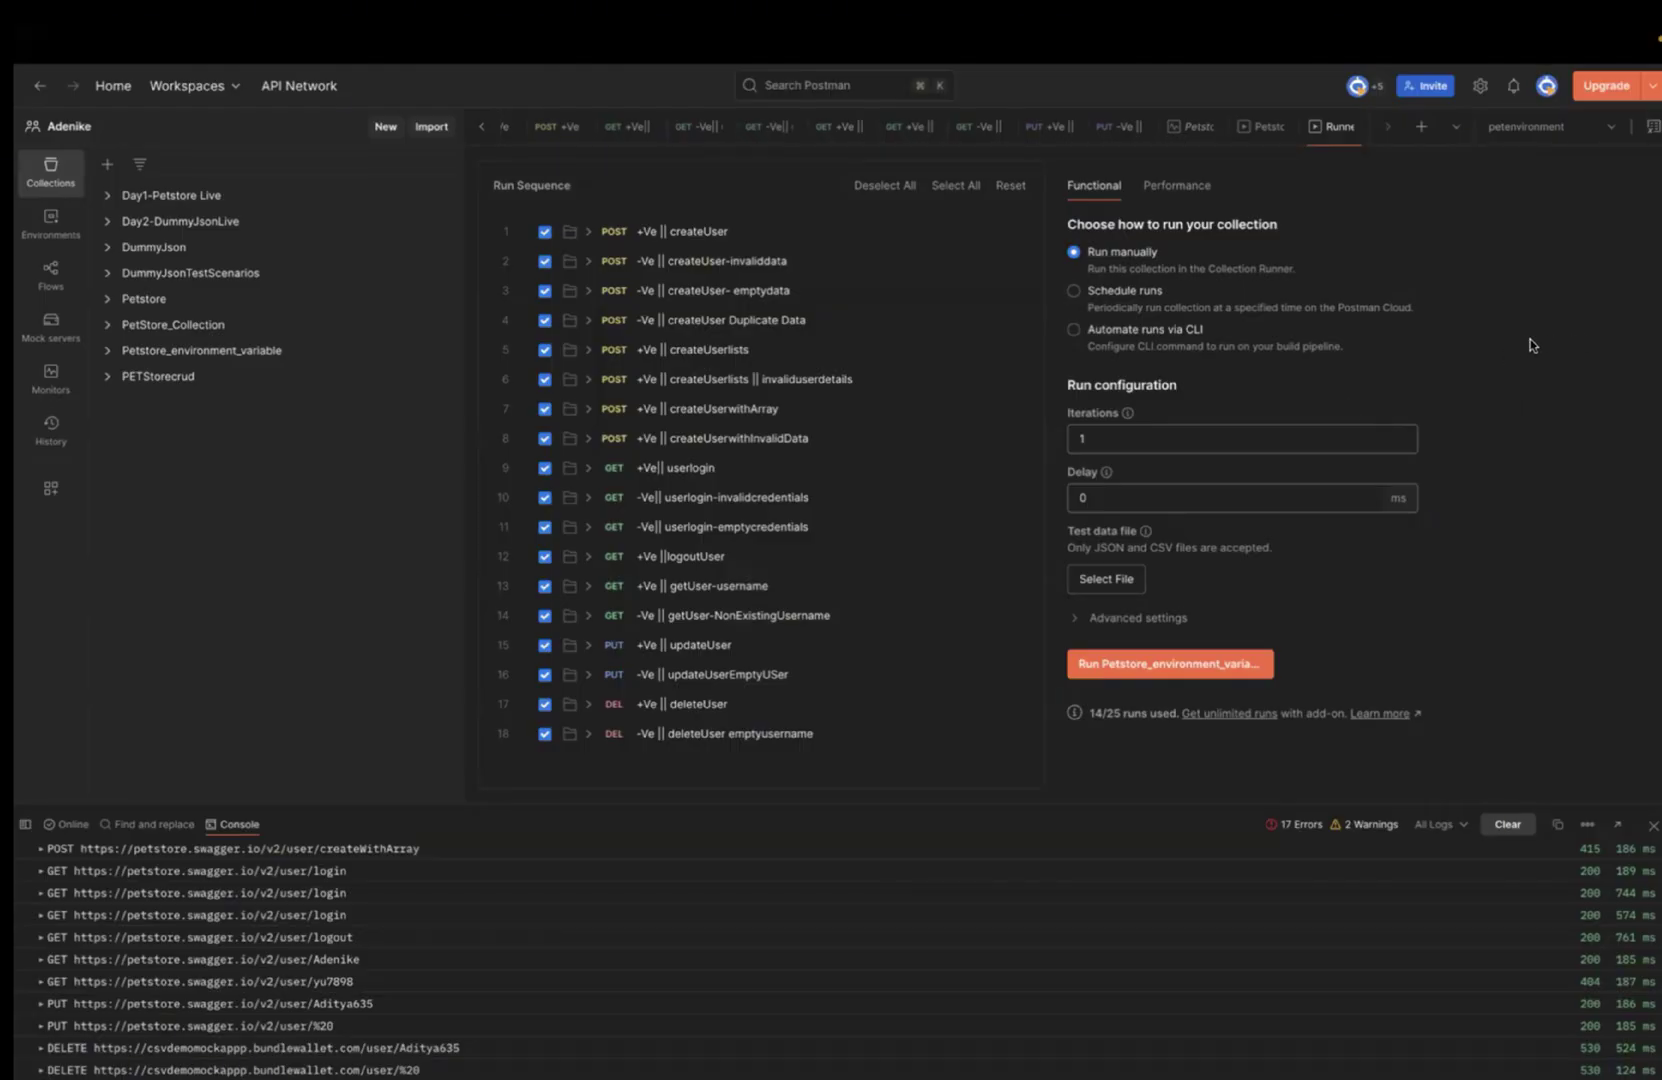
Step: Switch from Postman back to the DummyJSON Users documentation in Chrome
key("super+Tab")
key("super+Tab")
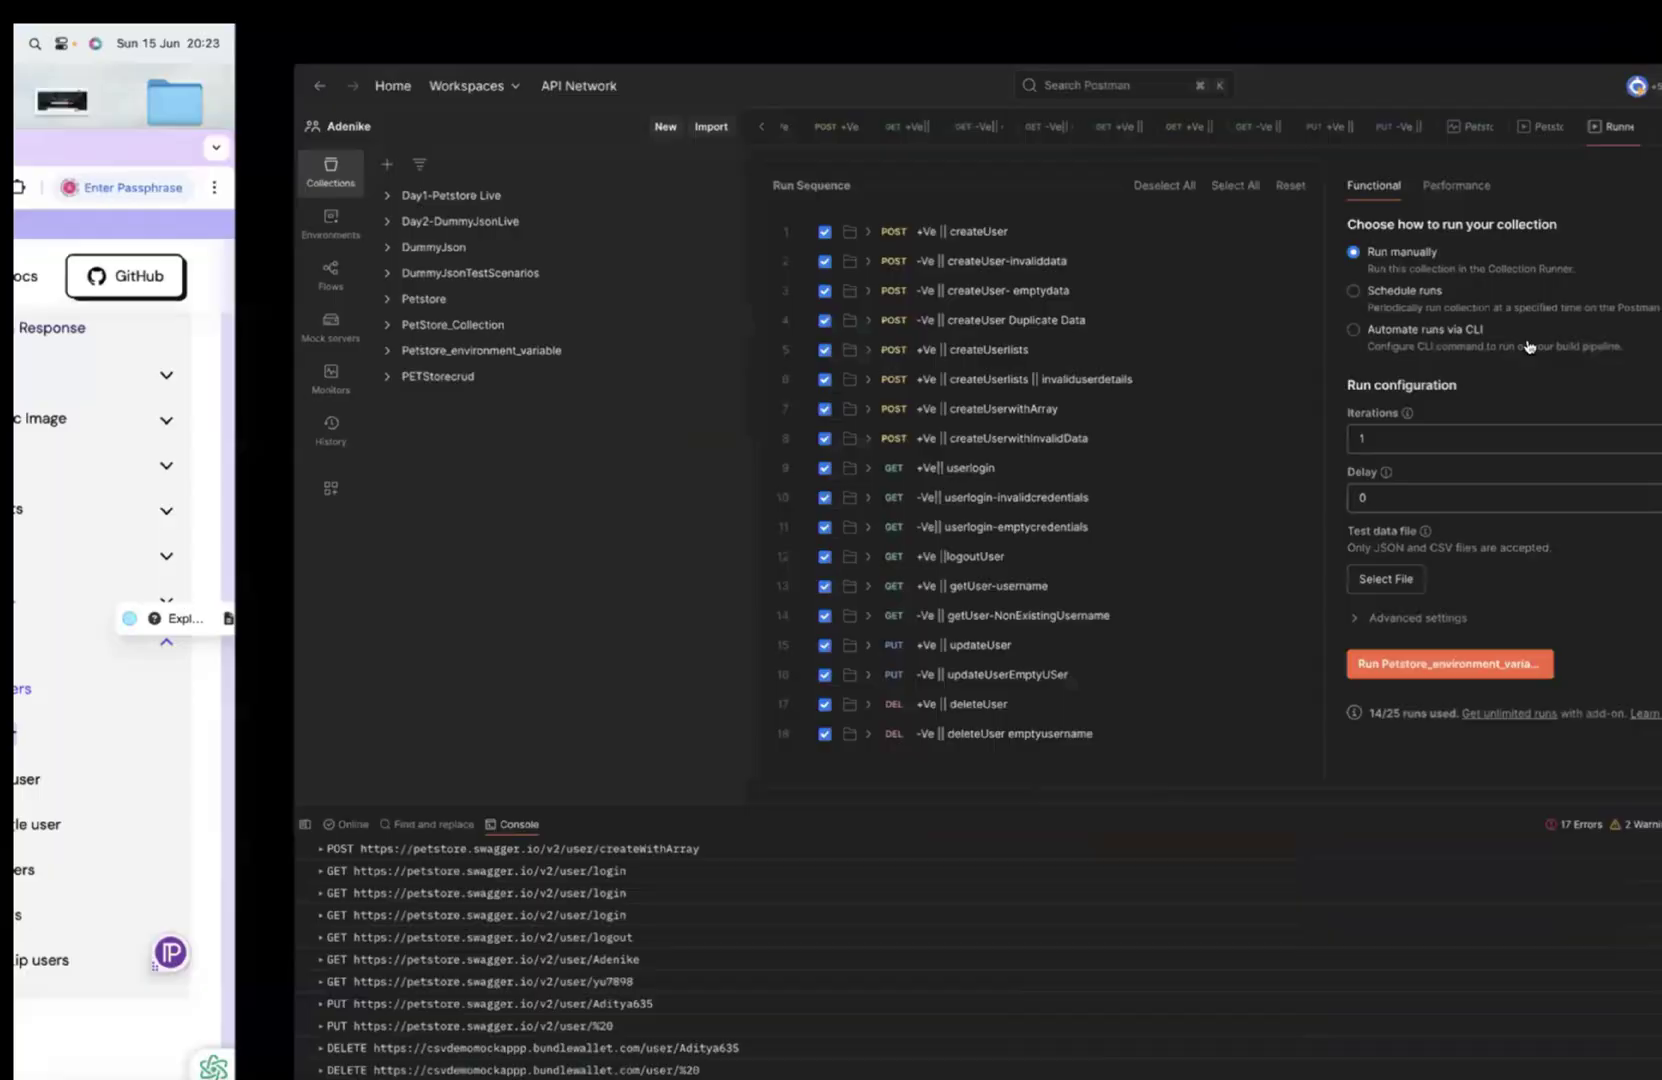